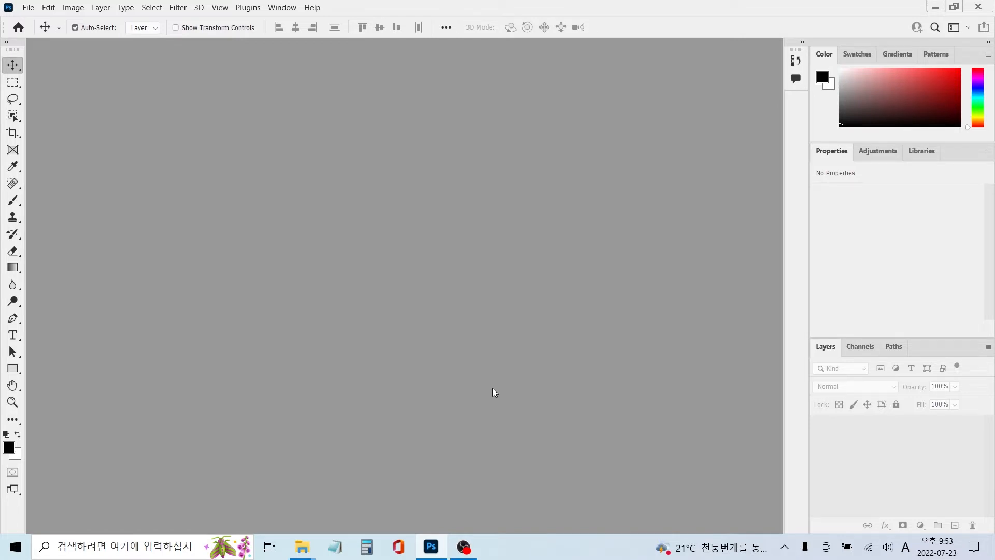
Open the image unit 4_src 1 from the unit 4 folder.
key(ctrl+o)
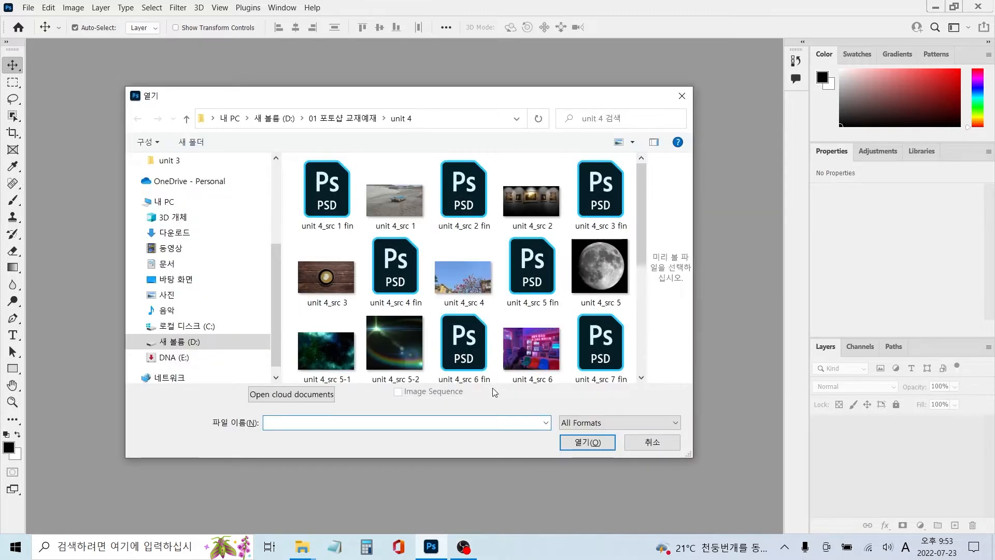
click(408, 203)
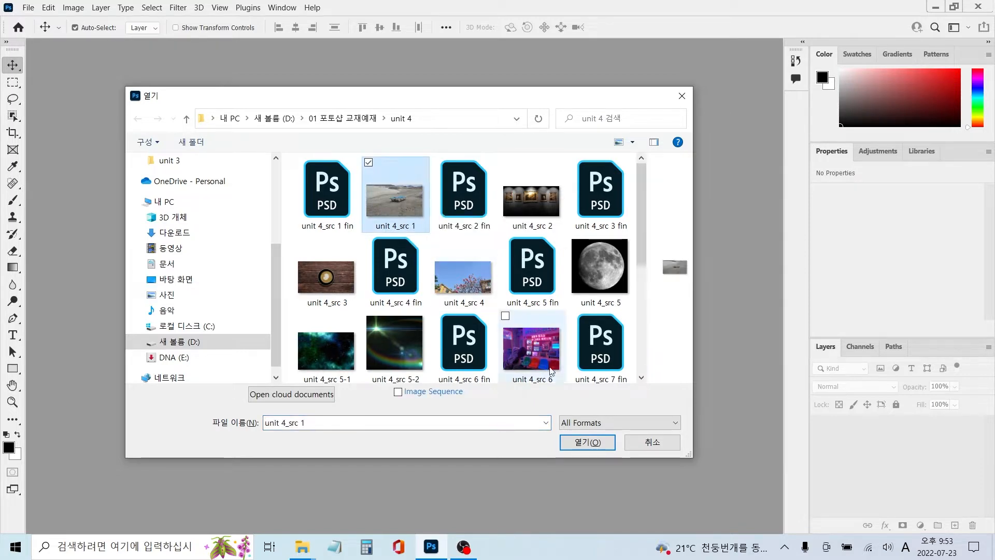
click(579, 444)
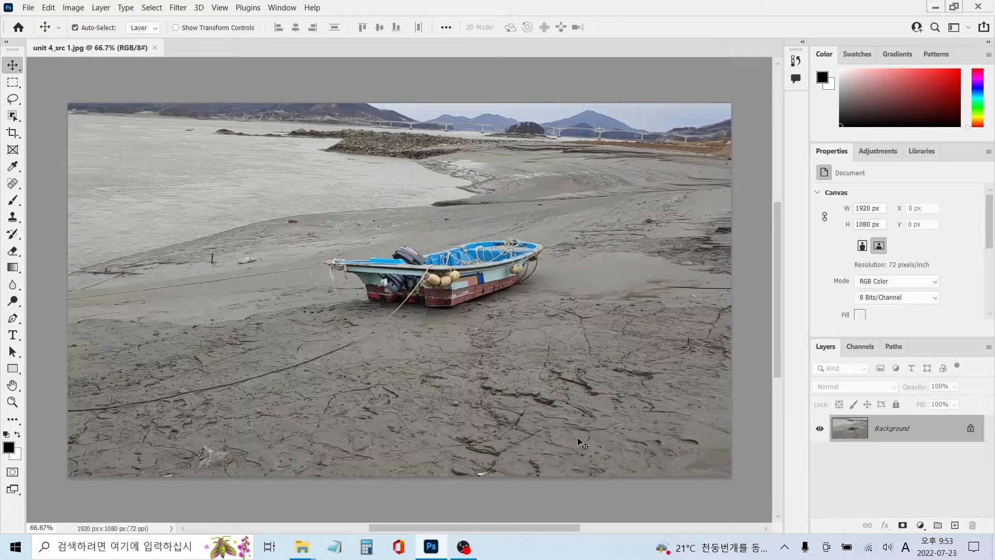
Draw a circular marquee selection about 724 px in diameter and position it centred around the boat.
key(m)
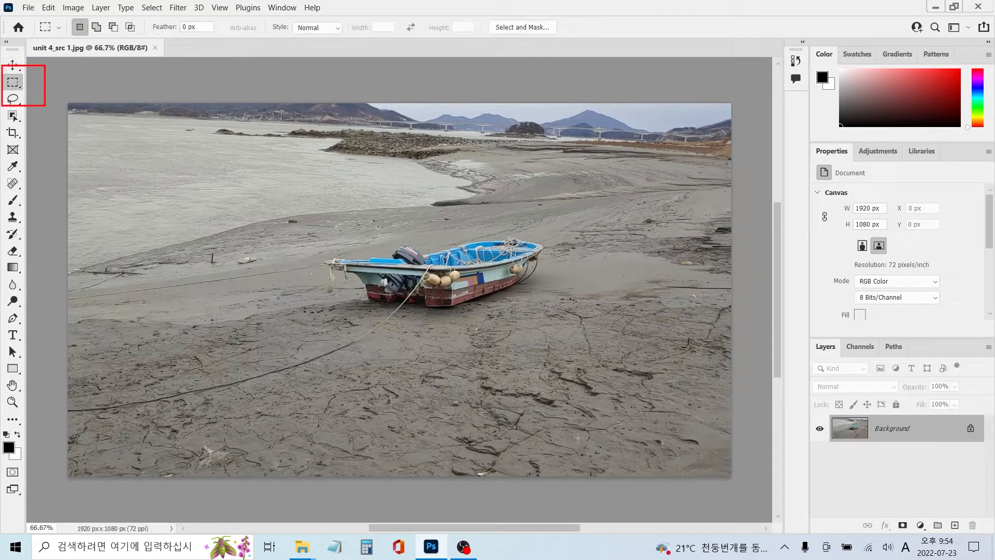
key(shift+m)
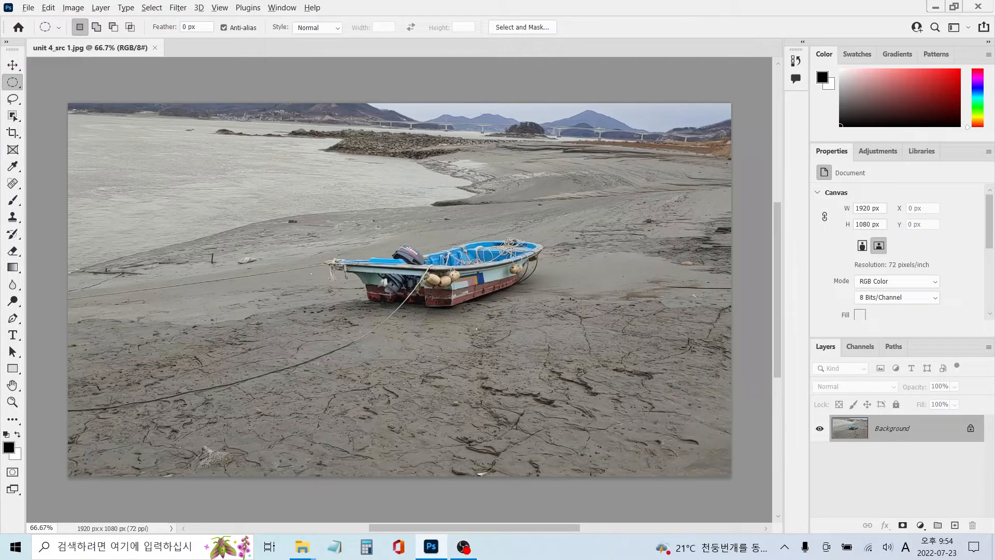
drag(452, 271, 583, 396)
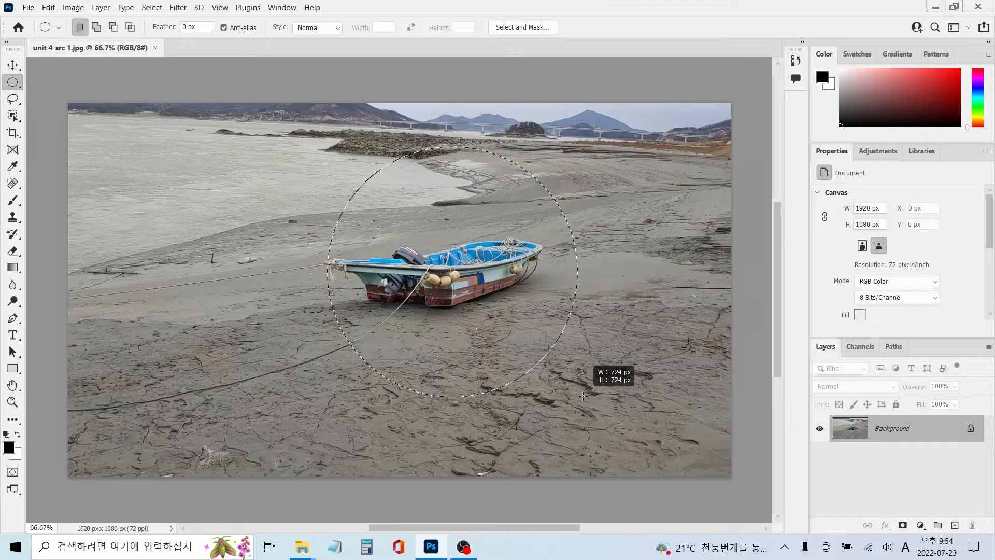
drag(583, 396, 583, 396)
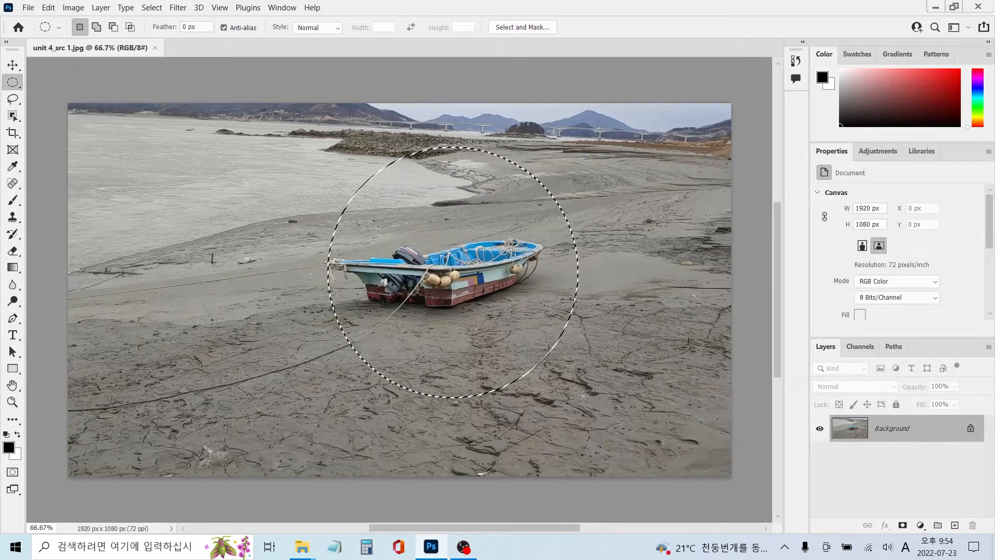
drag(530, 316, 518, 310)
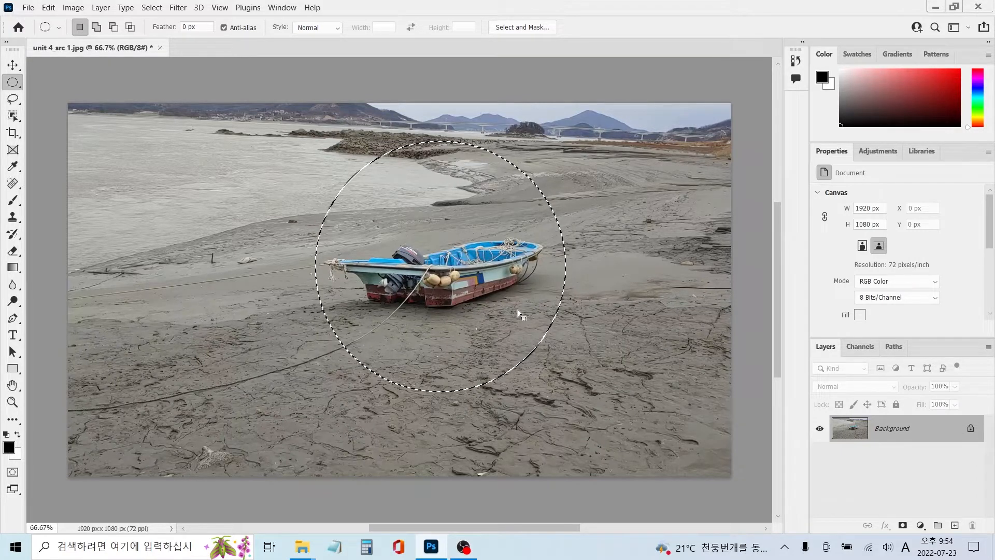
Feather the circular selection with a radius of 30 pixels, applying the effect at canvas bounds.
click(149, 7)
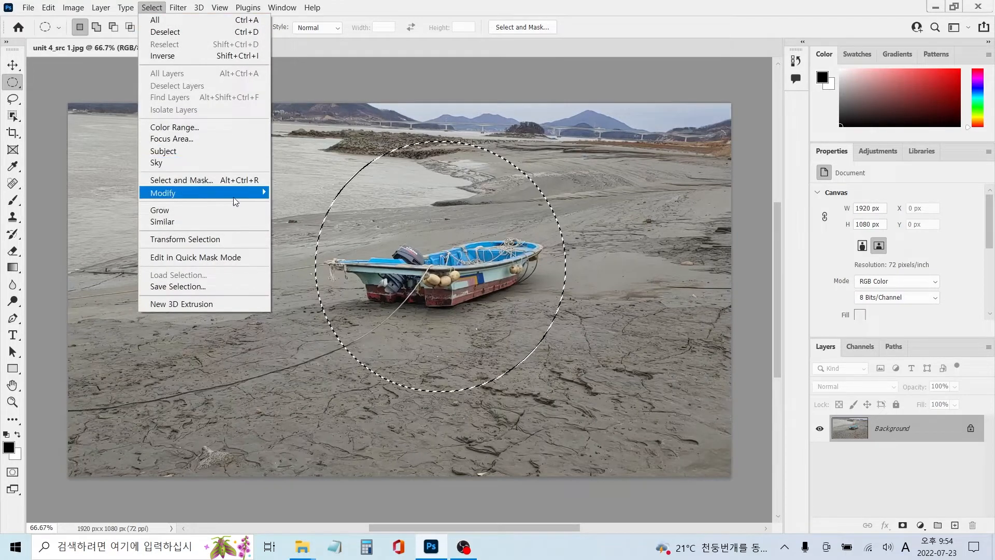
mouse_move(235, 197)
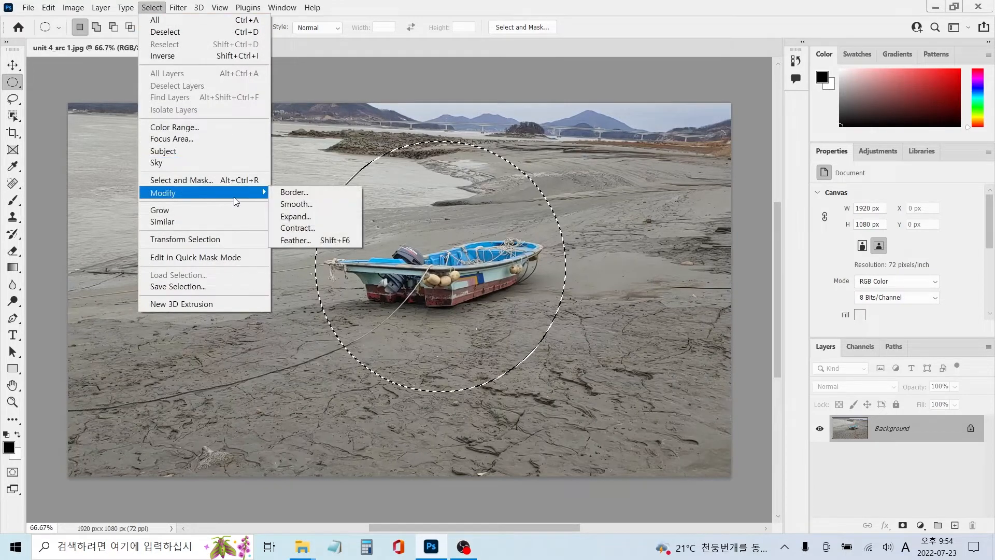
click(291, 240)
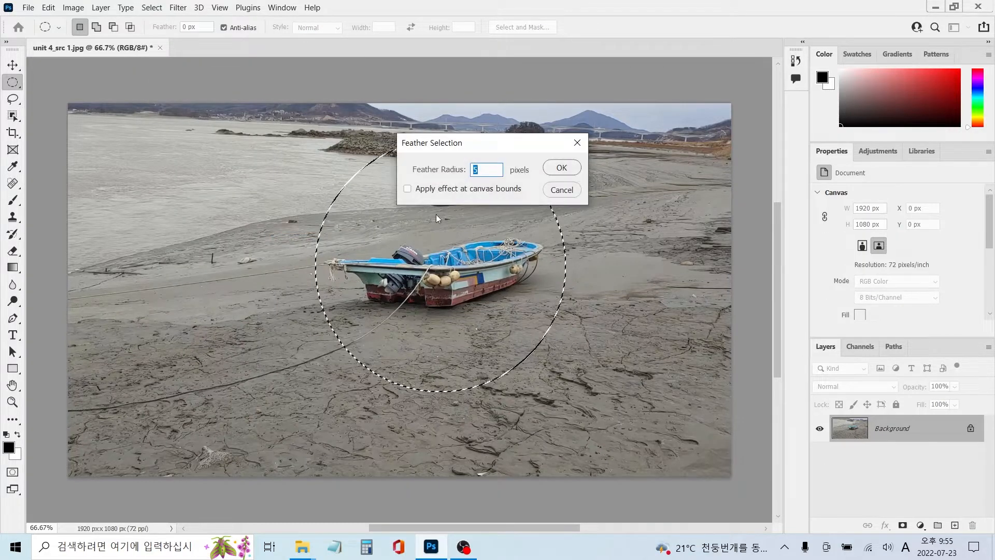
click(408, 189)
drag(482, 169, 472, 171)
text(30)
click(574, 168)
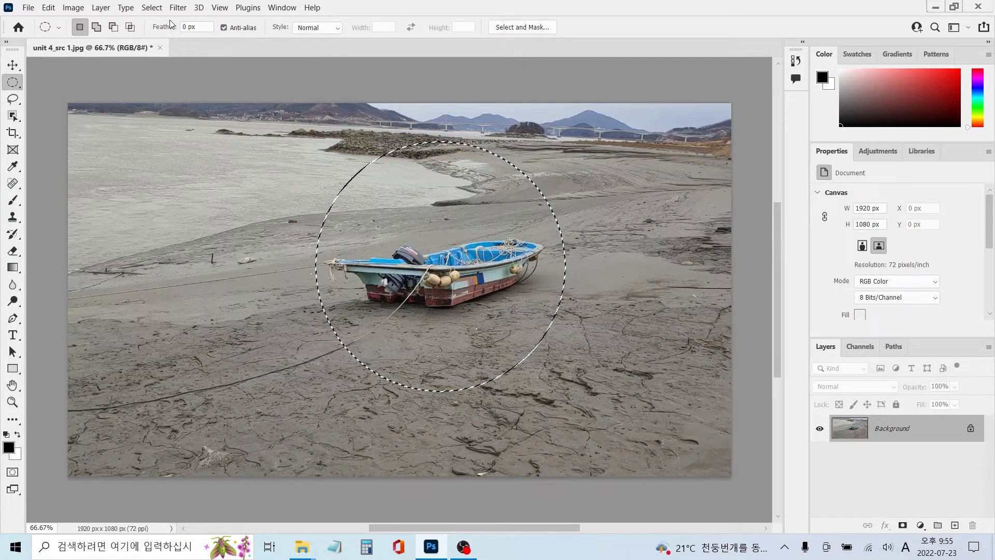
Invert the colours of everything outside the feathered circle around the boat, and clear the selection.
click(152, 7)
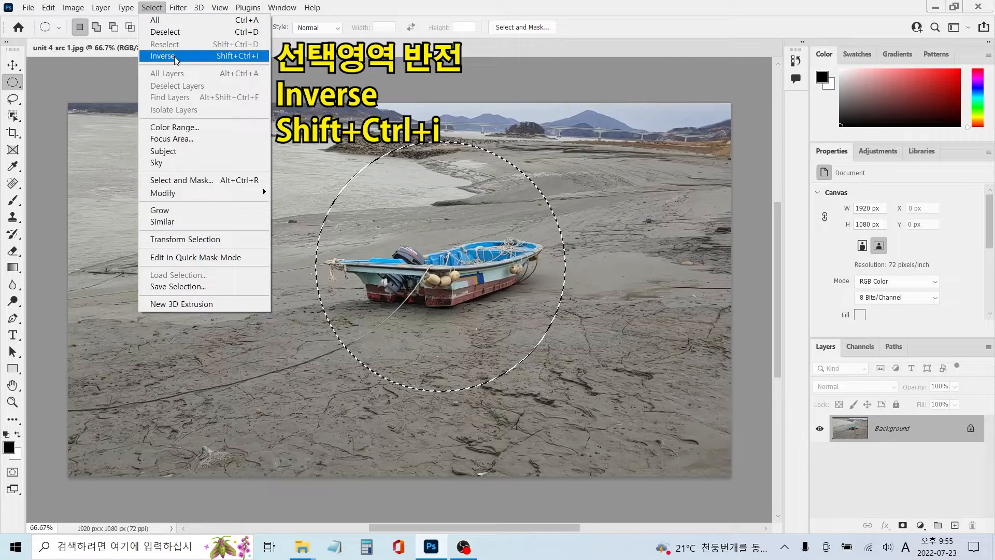
click(174, 55)
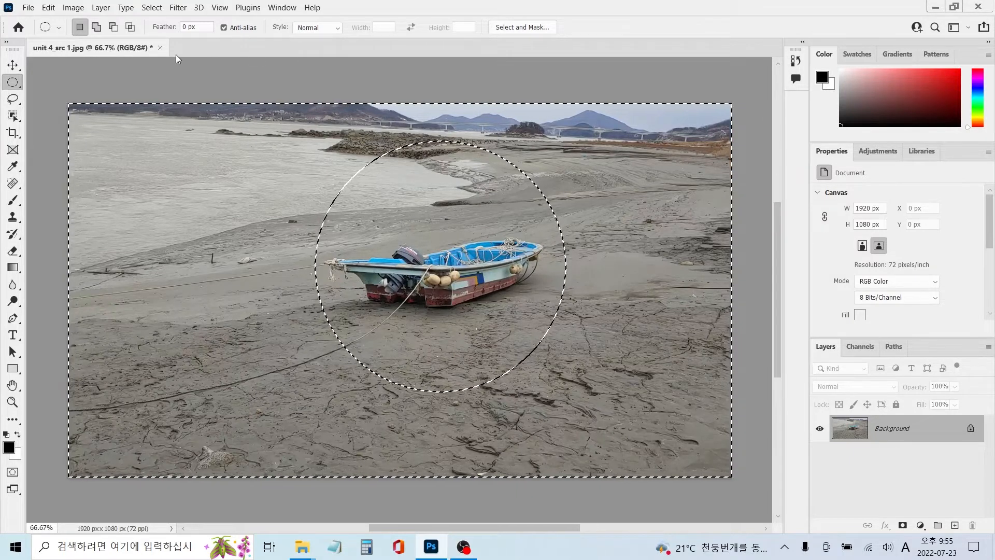
click(73, 7)
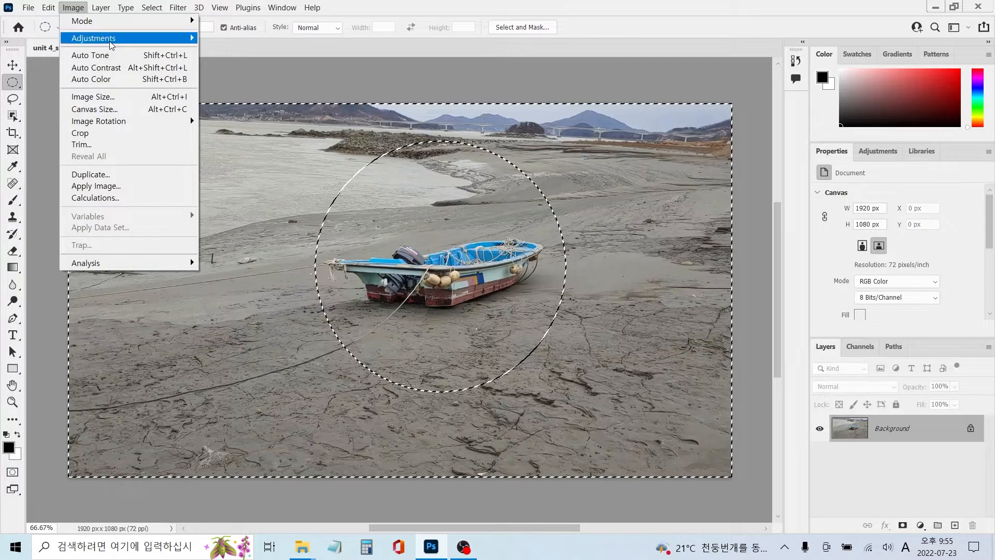
mouse_move(110, 41)
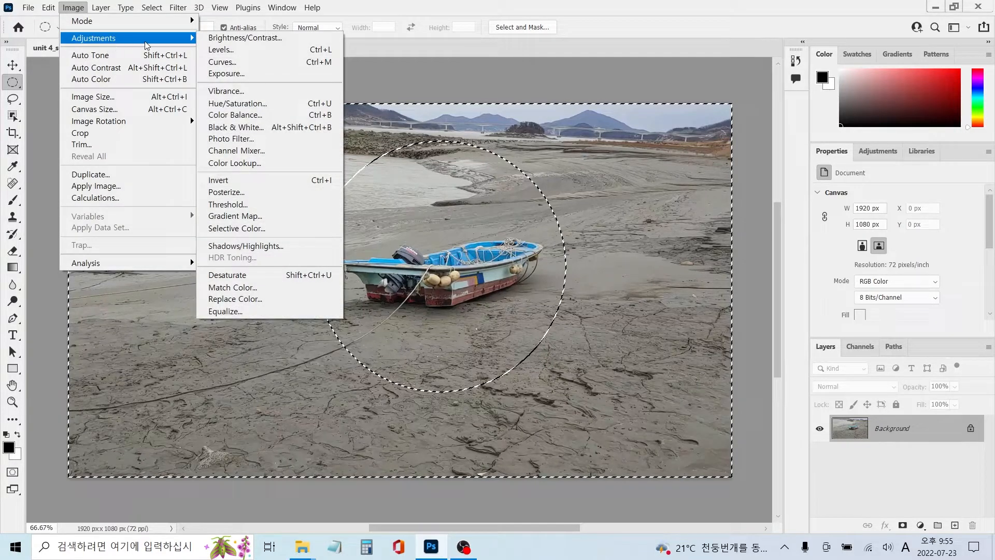
click(251, 180)
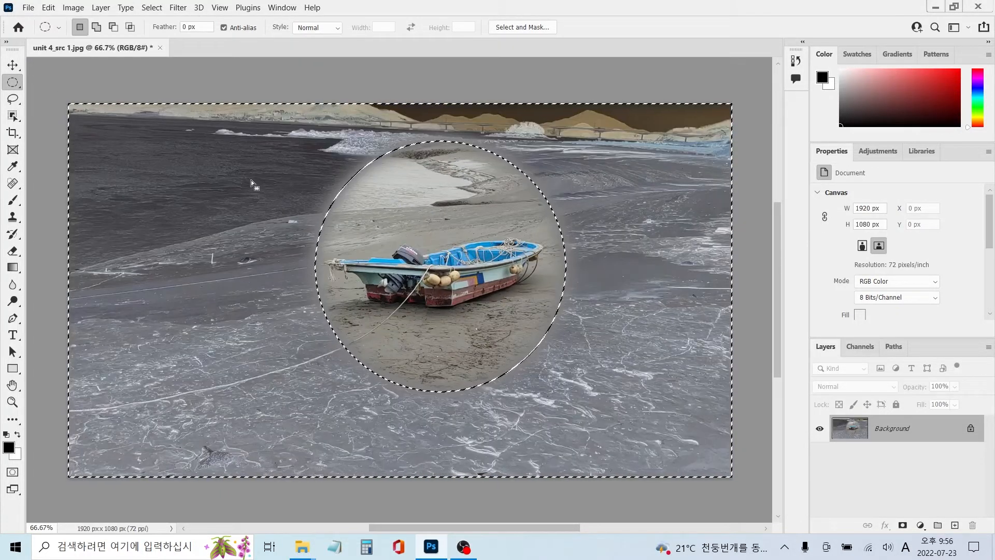
click(151, 8)
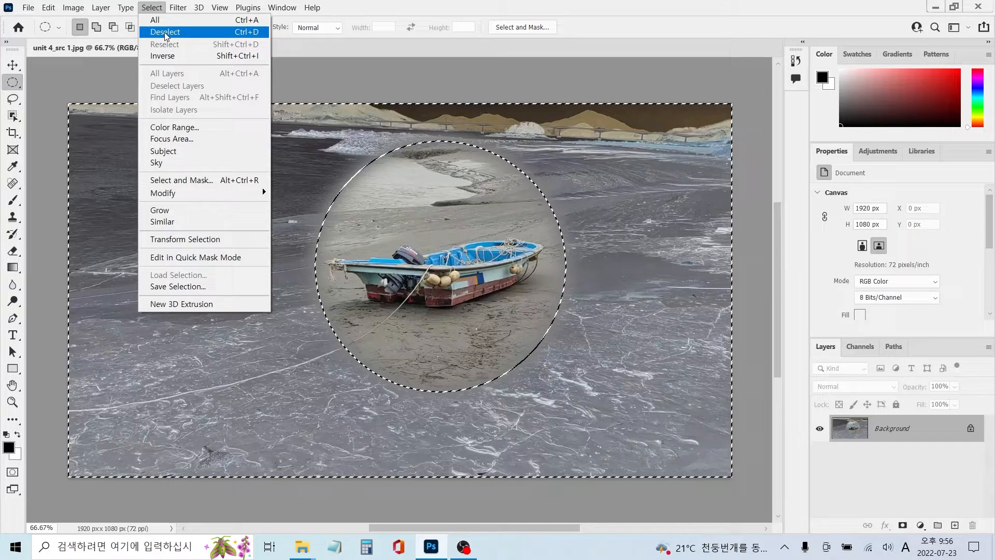
click(165, 32)
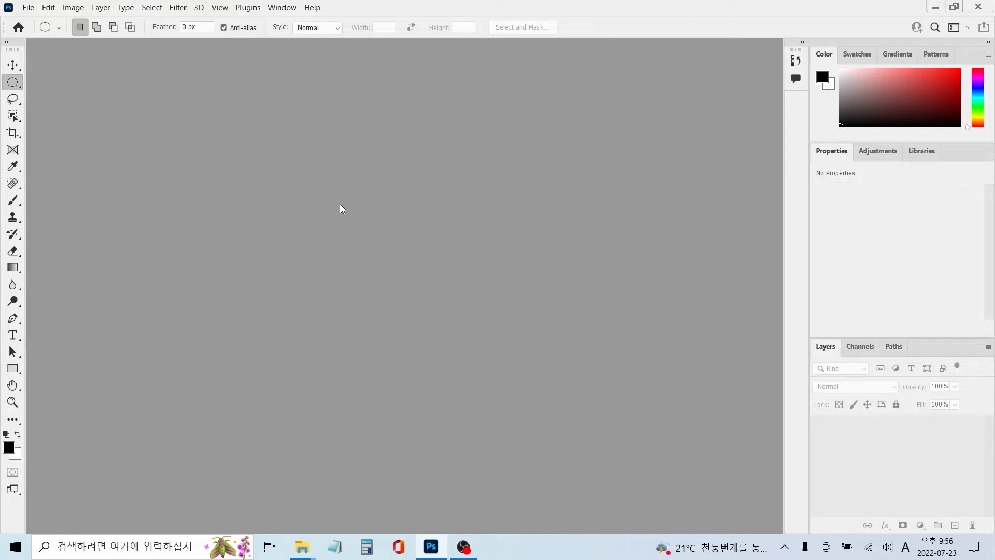
Open the image unit 4_src 2 from the unit 4 folder and fit it to the screen.
key(ctrl+o)
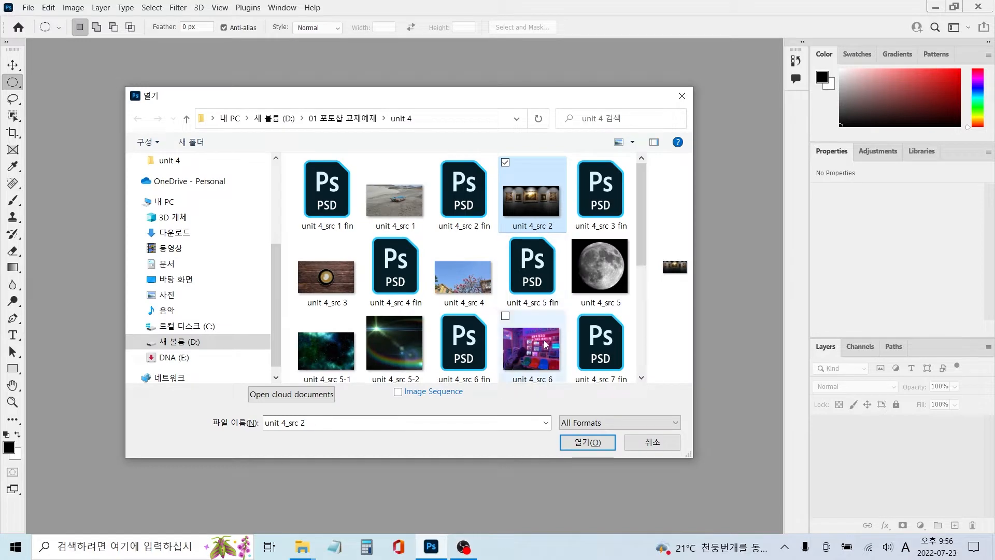
click(581, 444)
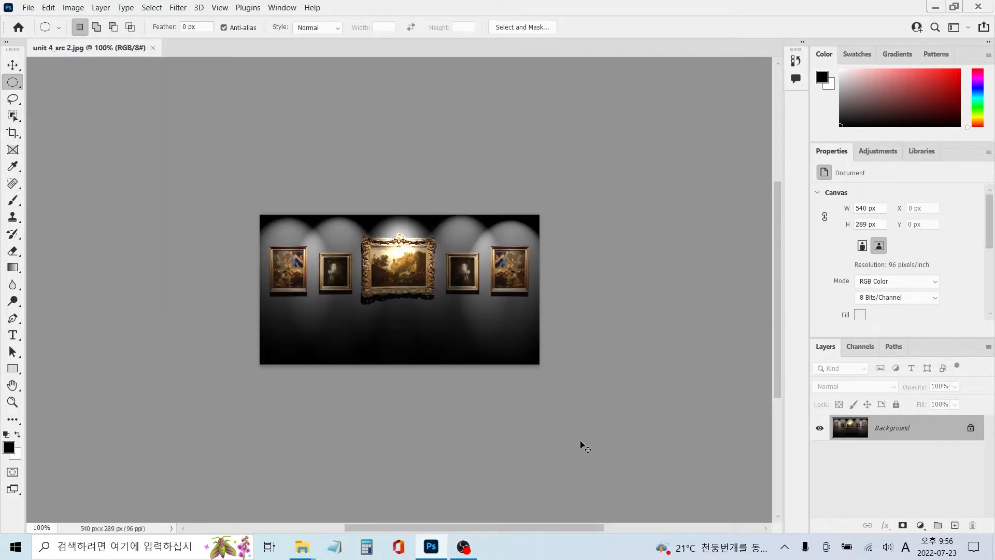
key(ctrl+0)
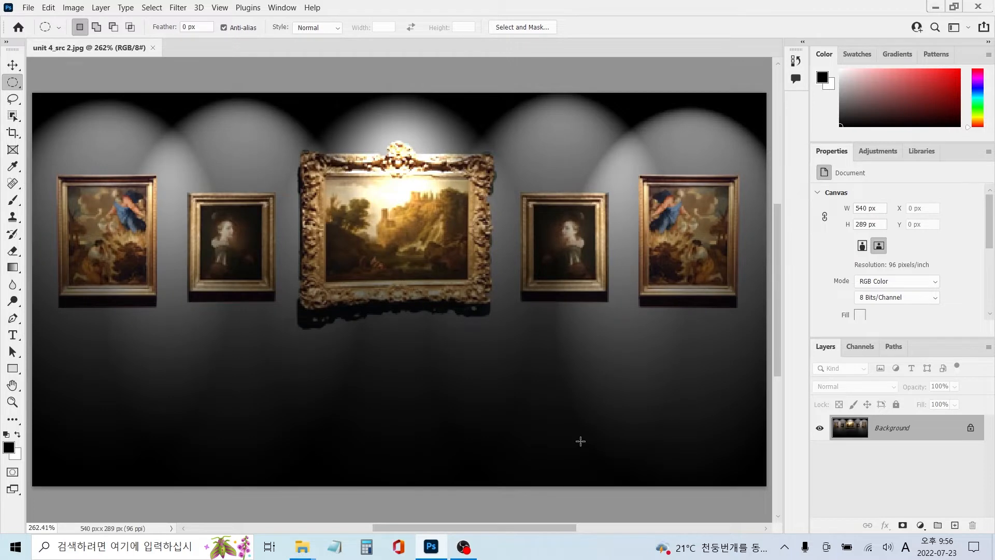
Fill the rectangular picture area inside the large central gold frame with the colour ff0000 at 100% opacity, and clear the selection.
key(shift+m)
drag(326, 179, 467, 279)
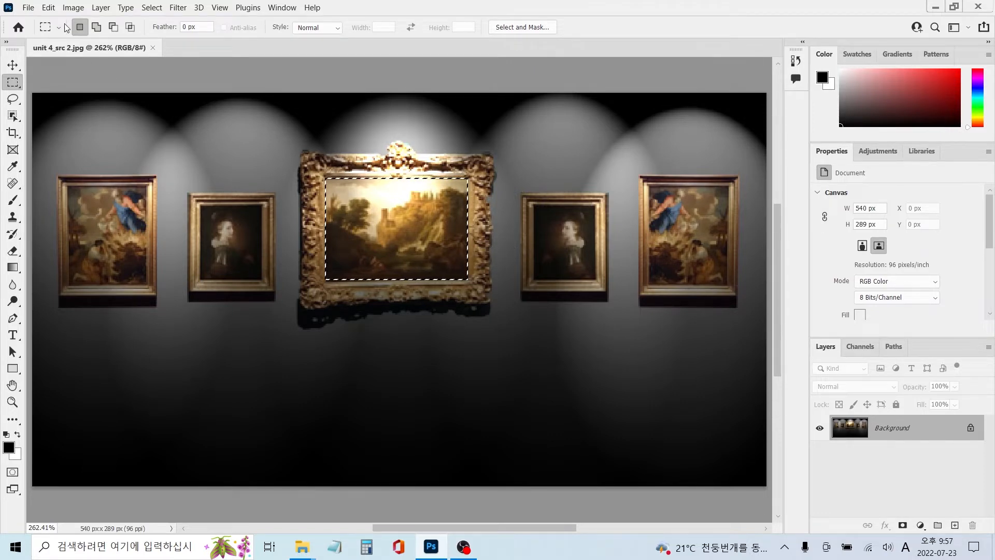
click(49, 7)
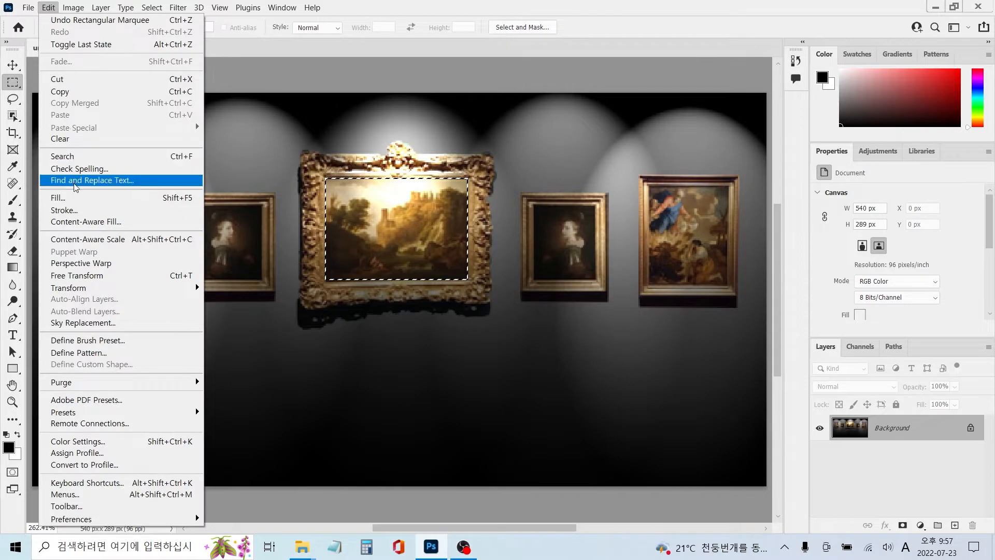
click(75, 200)
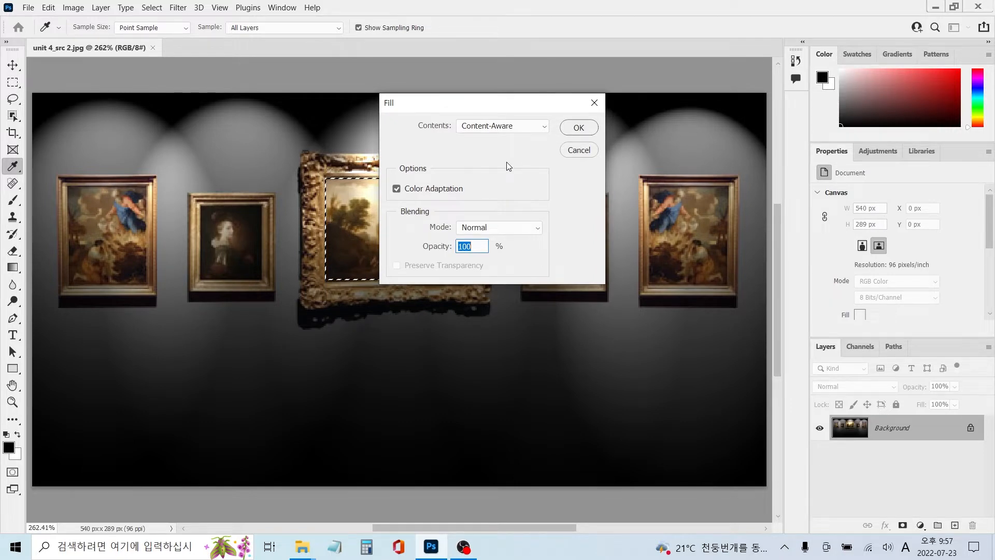
click(527, 131)
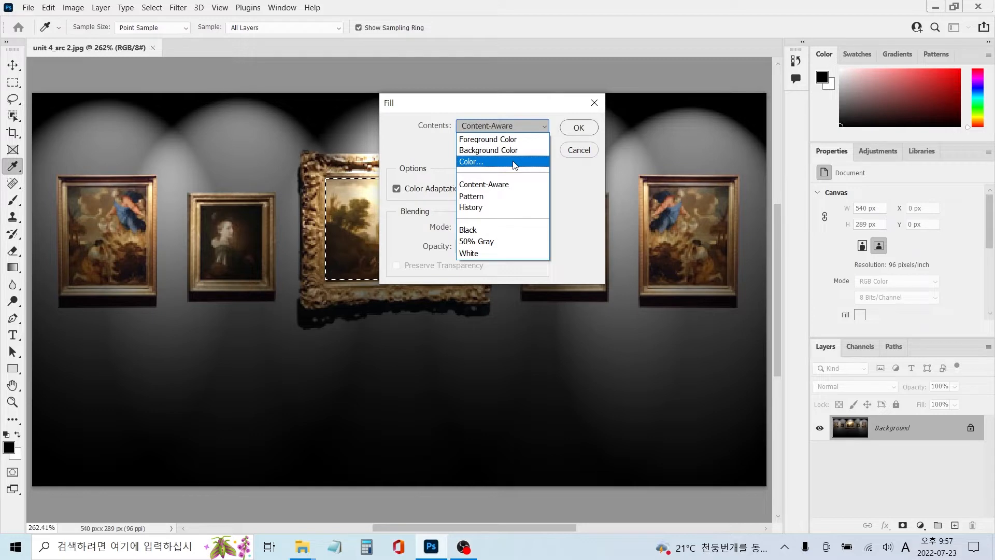
click(514, 165)
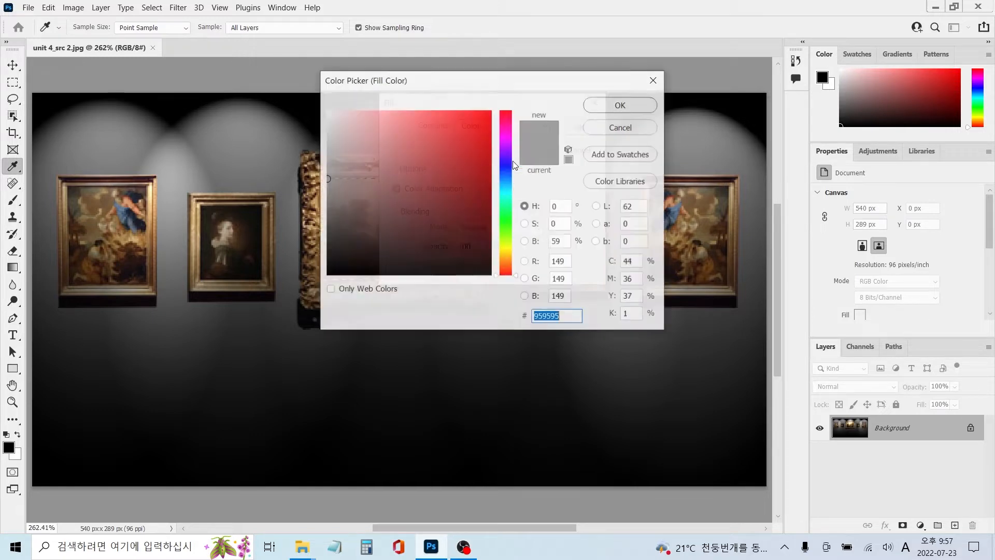
text(ff0000)
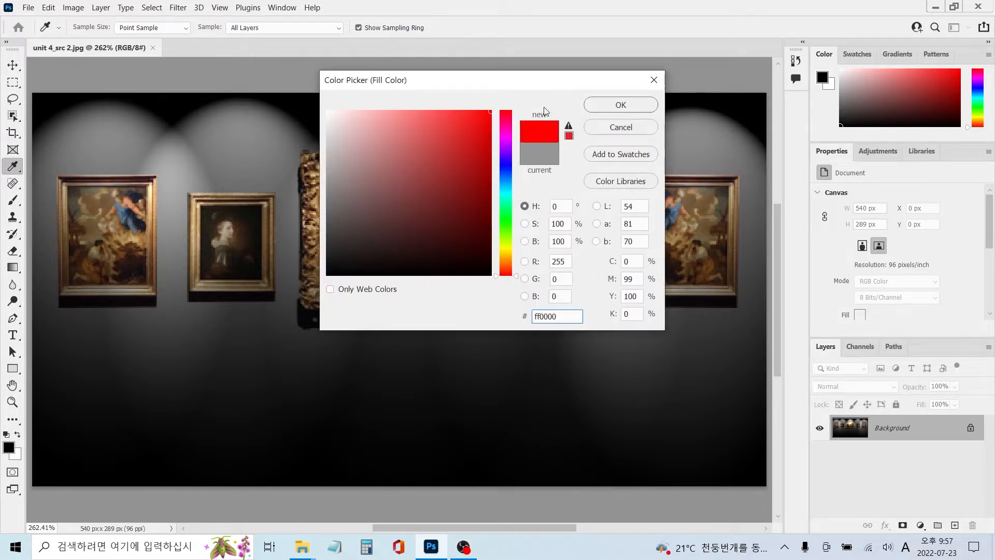
click(608, 106)
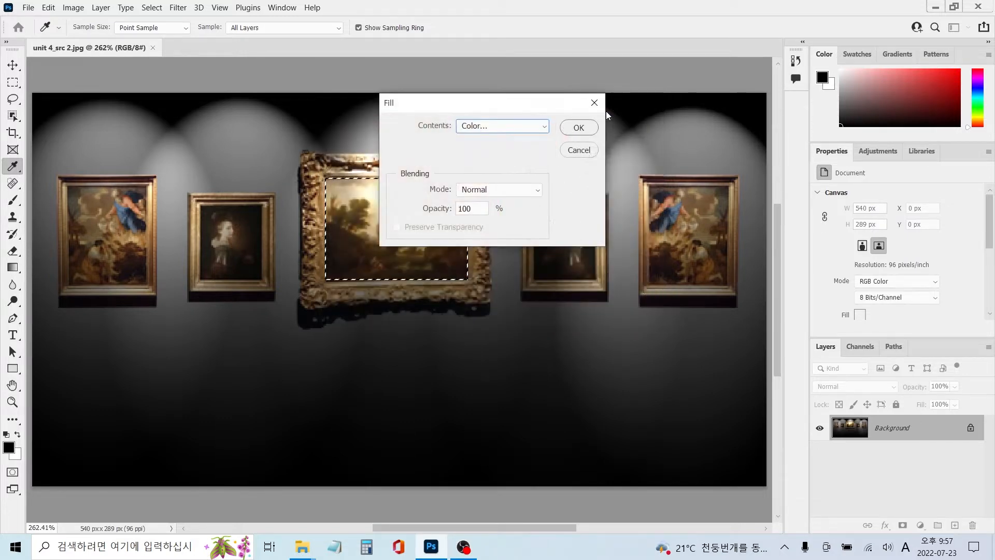
click(580, 128)
key(m)
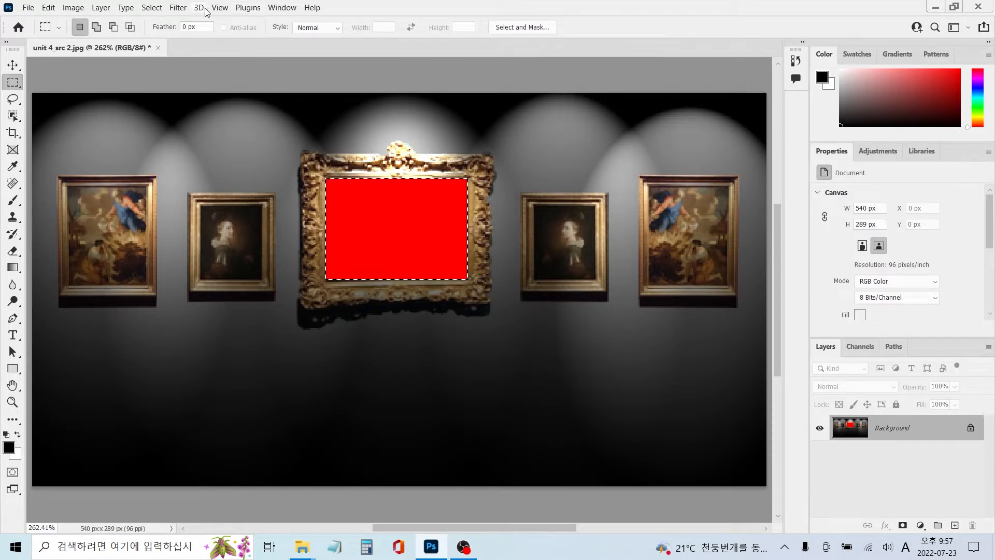
click(152, 8)
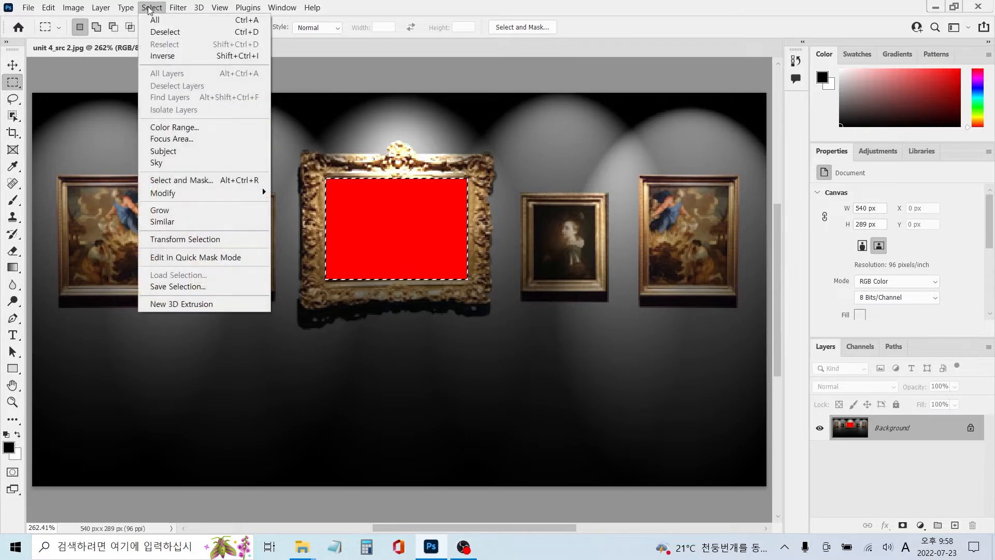
click(162, 32)
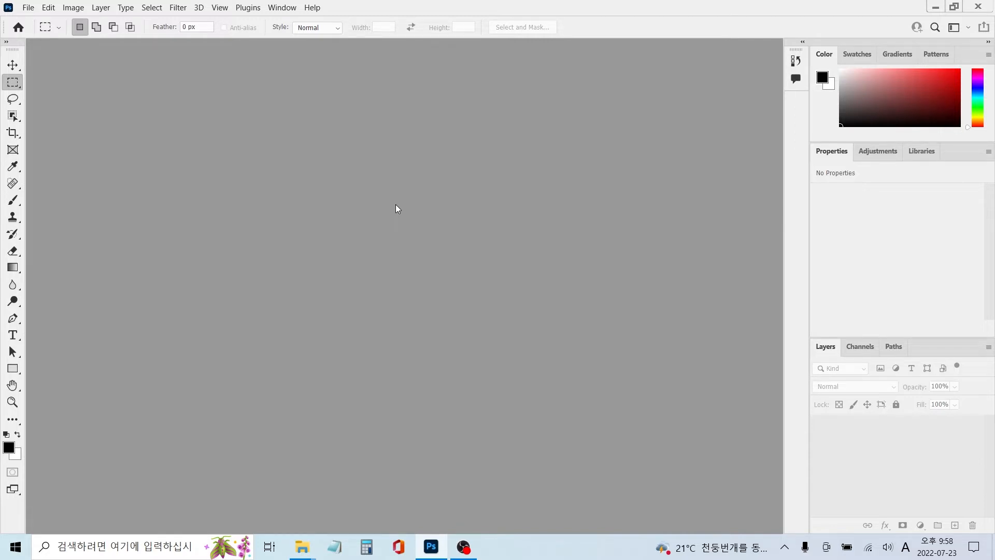
Open the image unit 4_src 3 from the unit 4 folder.
key(ctrl+o)
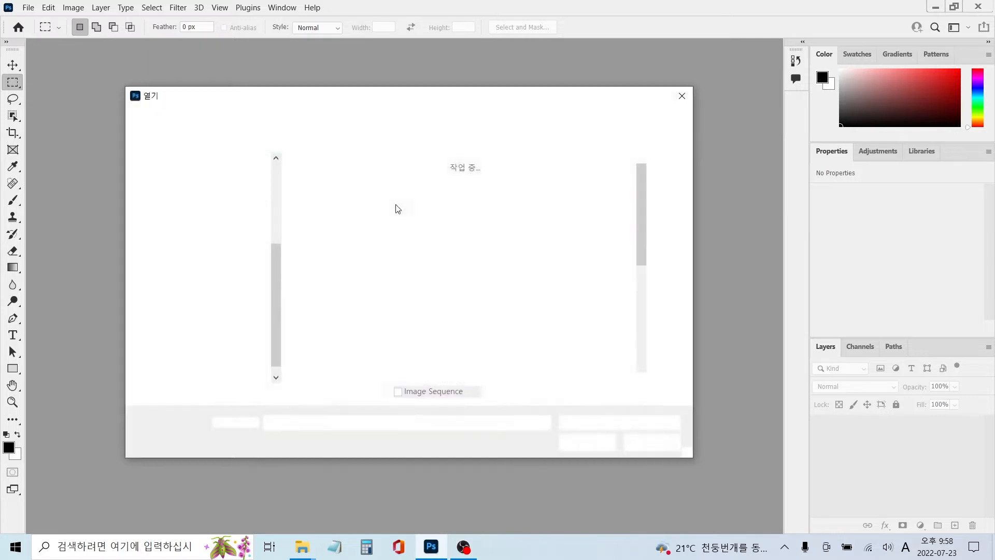
click(325, 282)
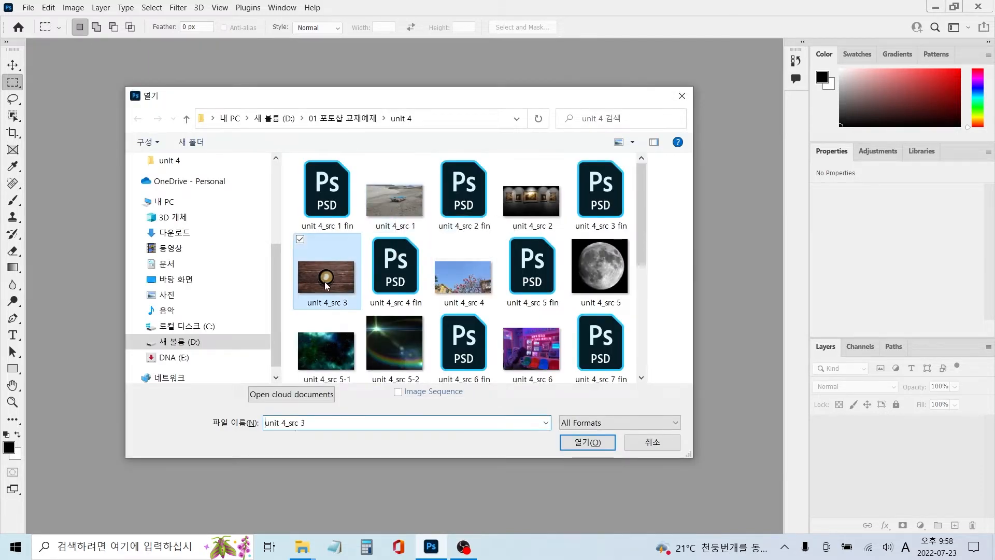
click(596, 440)
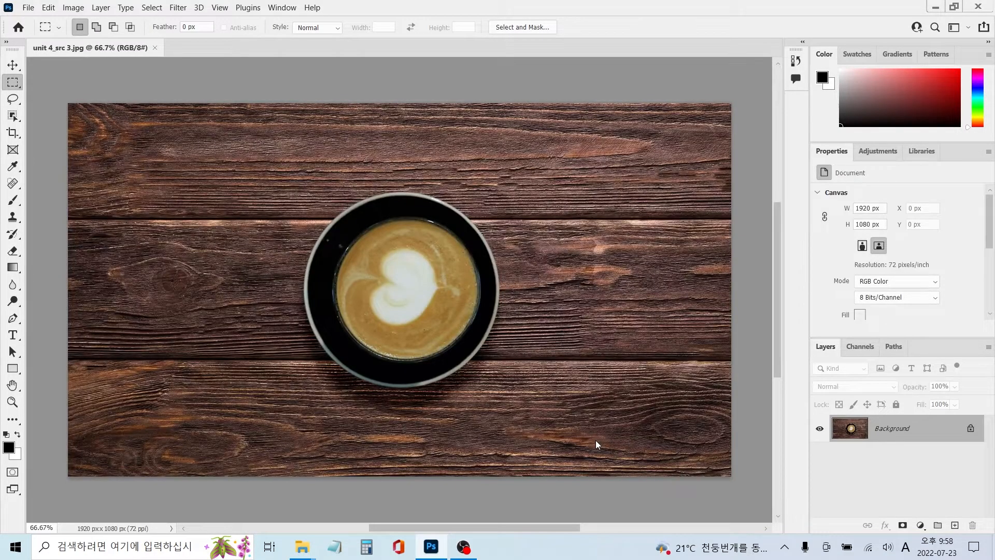
Draw an elliptical selection around the coffee cup and fit it to the saucer's outer edge with Transform Selection.
key(shift+m)
drag(283, 182, 520, 414)
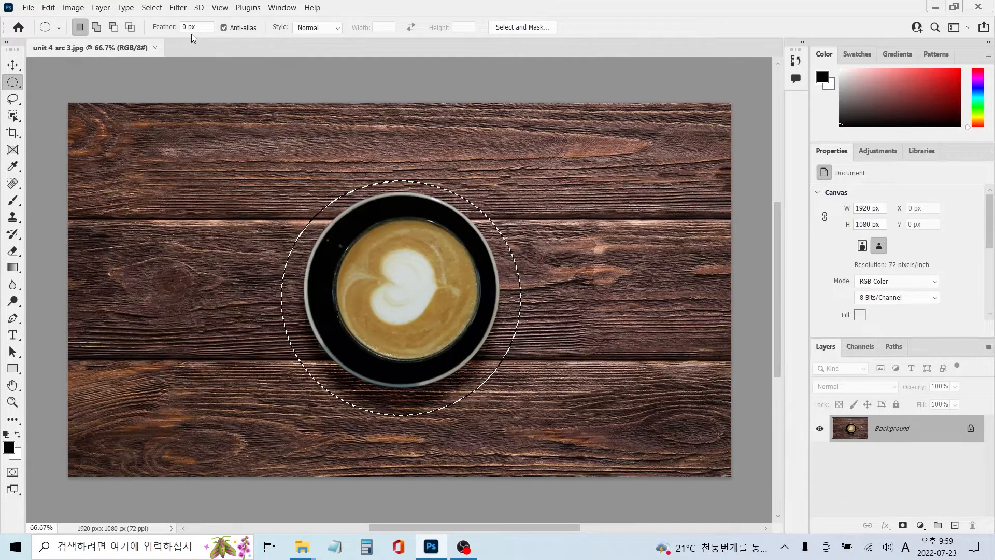
right_click(395, 270)
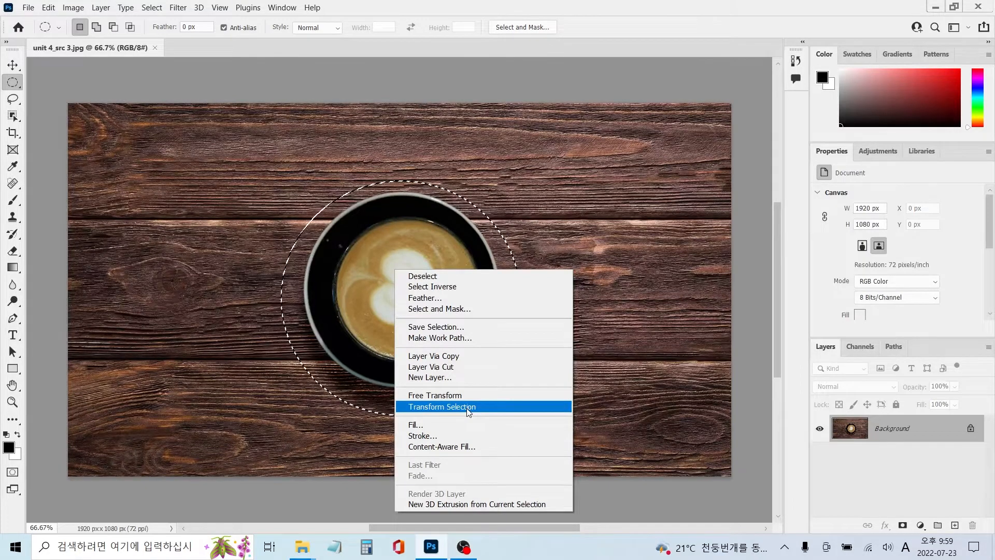
click(157, 10)
click(151, 8)
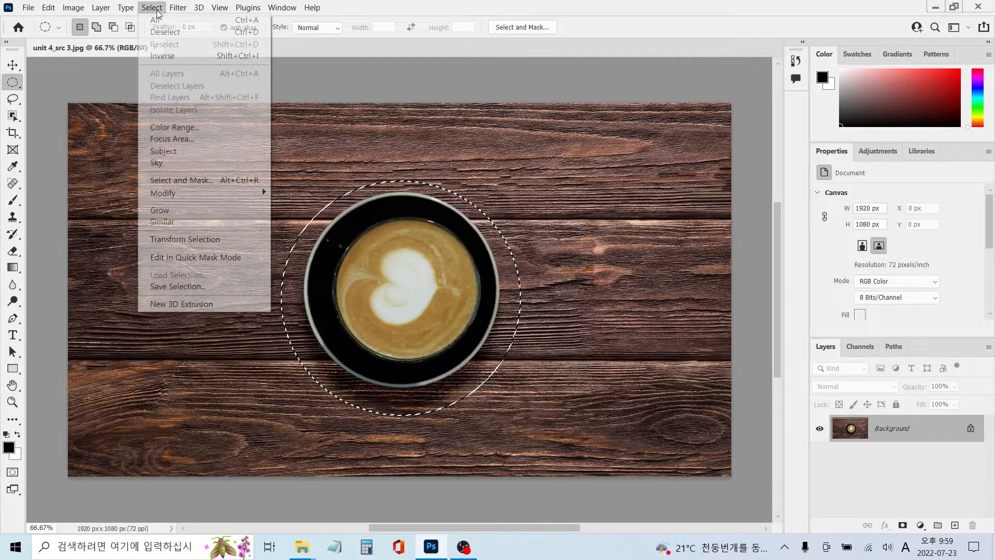
click(205, 239)
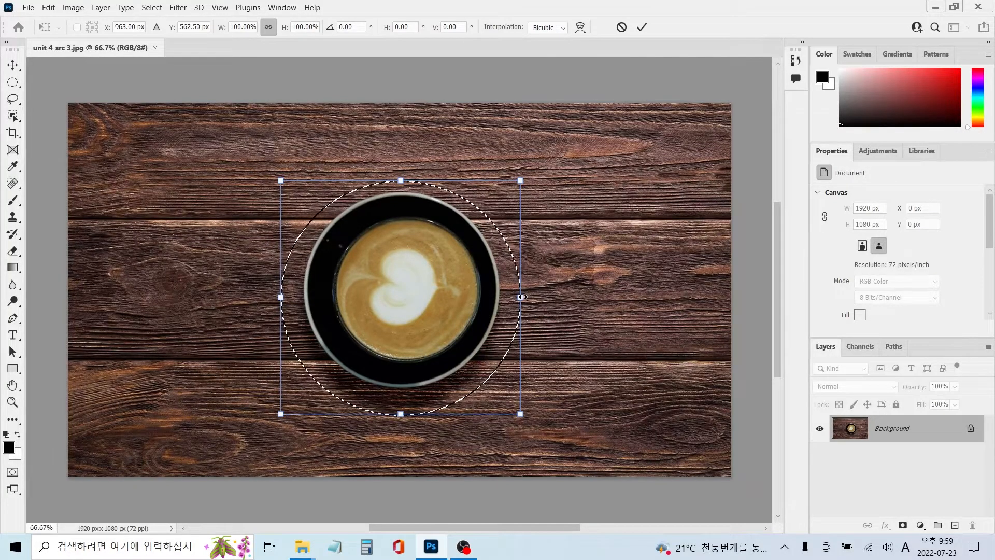
drag(520, 297, 500, 299)
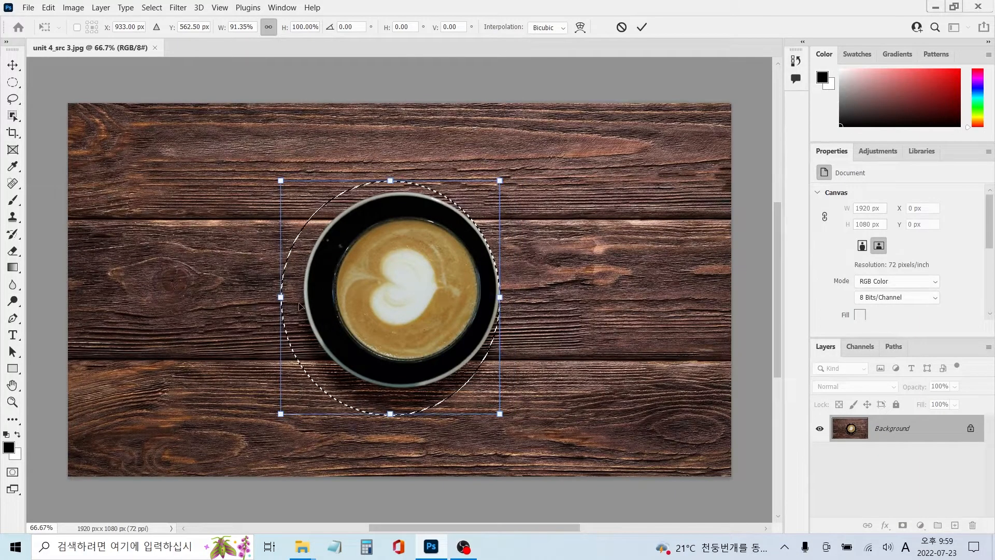
drag(281, 298, 303, 300)
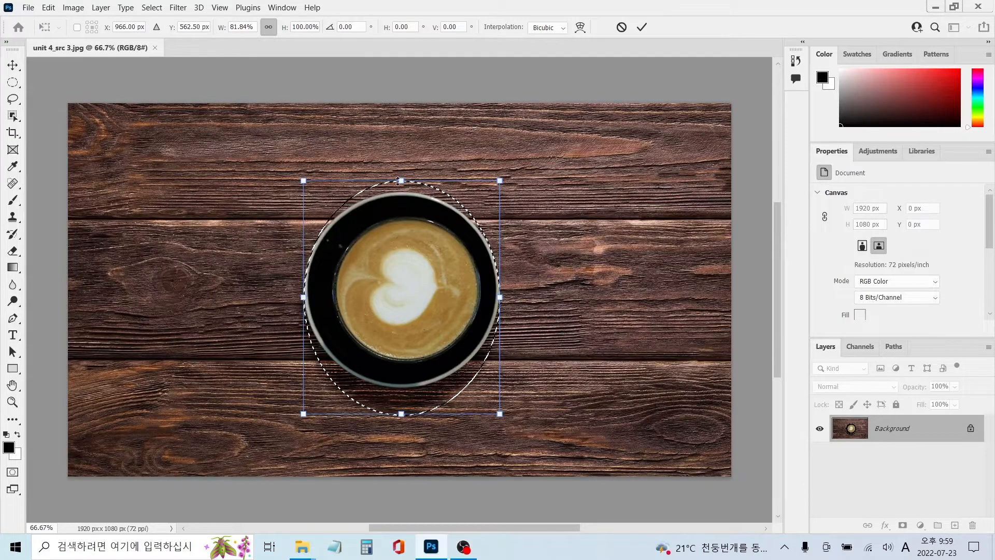
drag(407, 182, 406, 195)
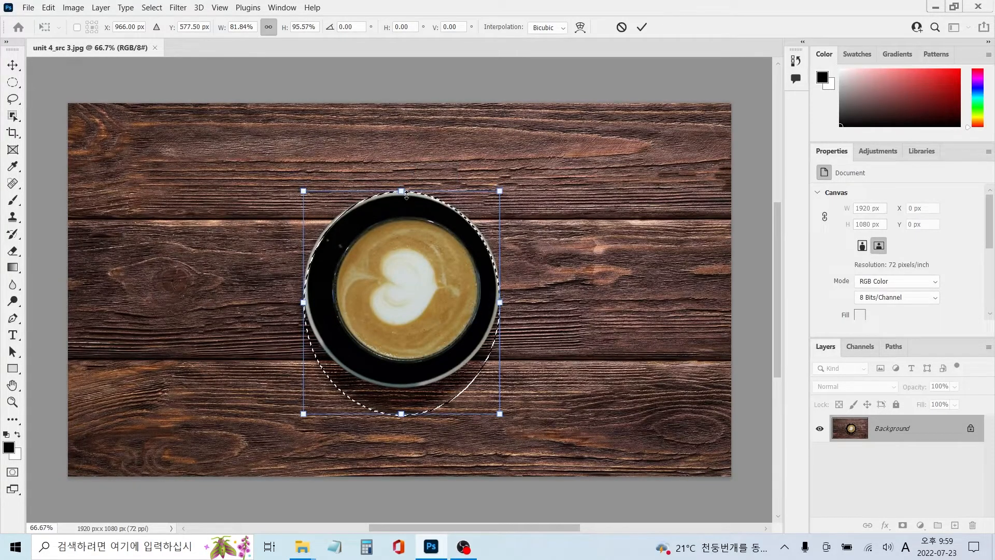
drag(400, 413, 405, 387)
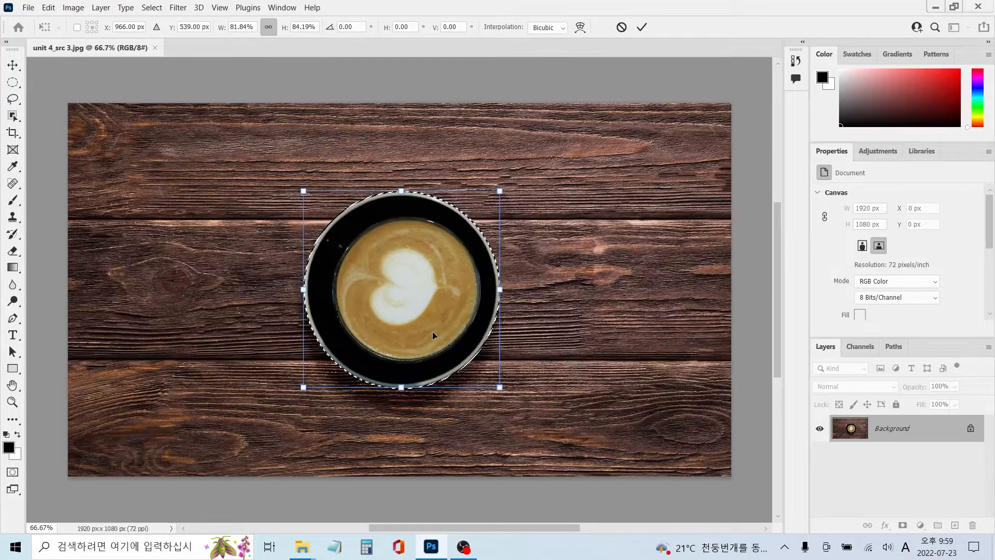
key(Return)
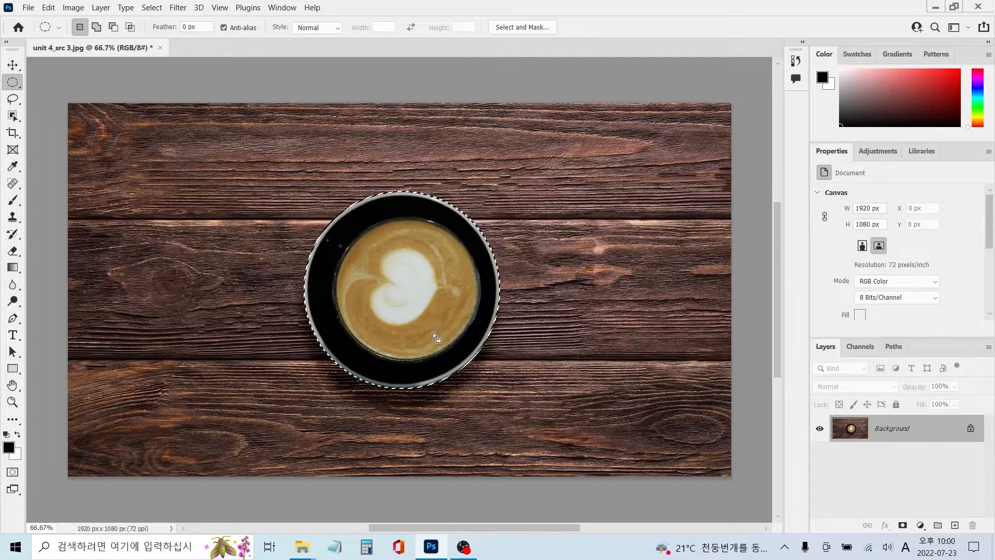
Convert the wooden table outside the saucer to black and white with the Default preset, and clear the selection.
click(158, 9)
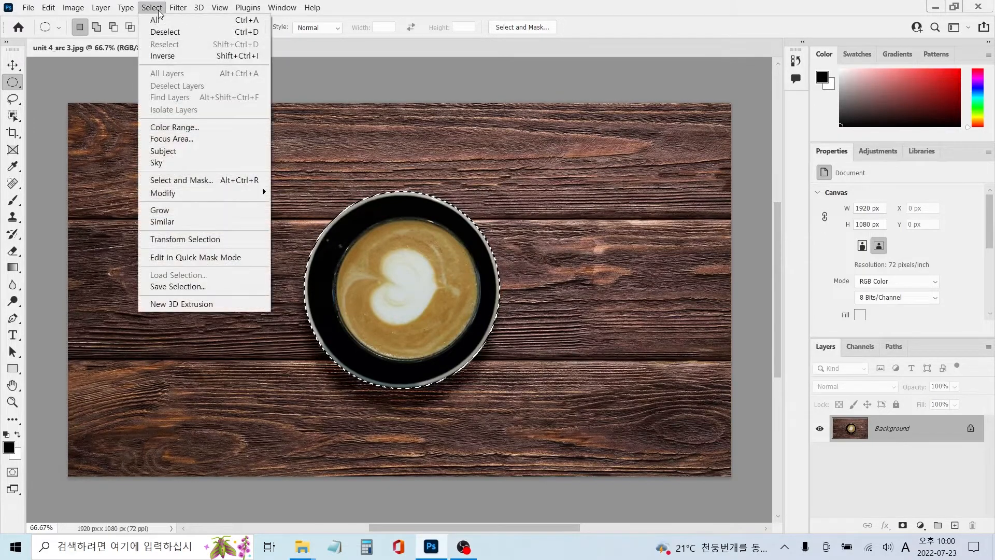
click(162, 56)
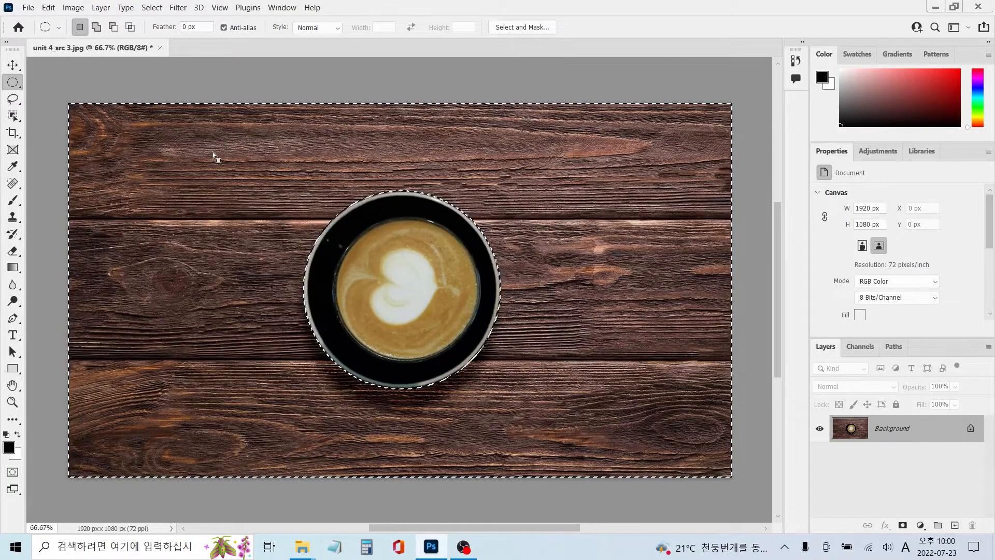
click(73, 8)
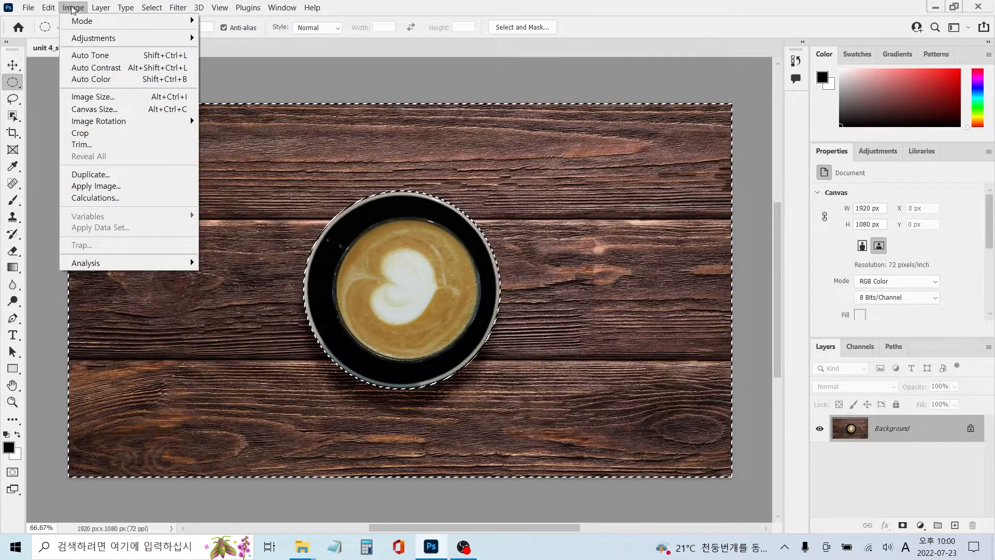
mouse_move(90, 40)
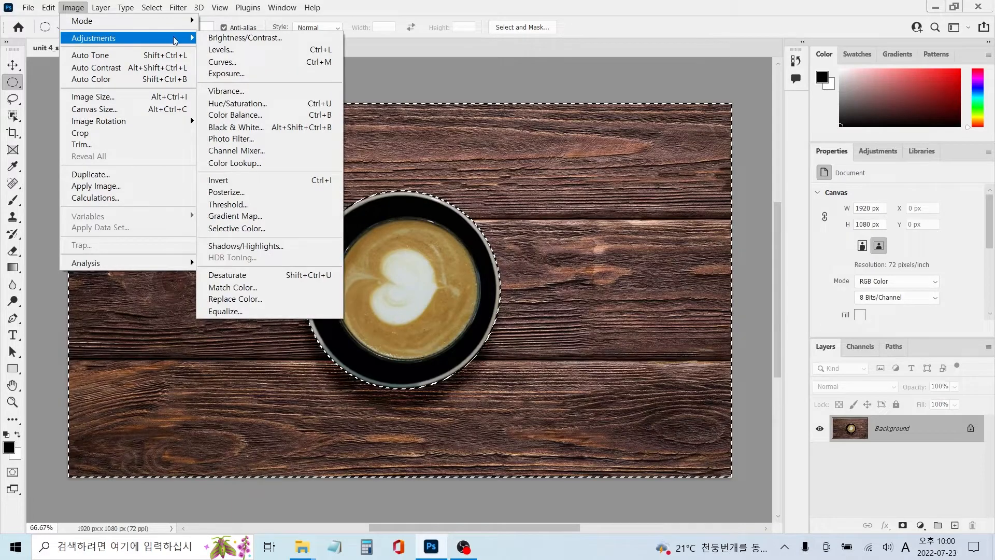
click(260, 126)
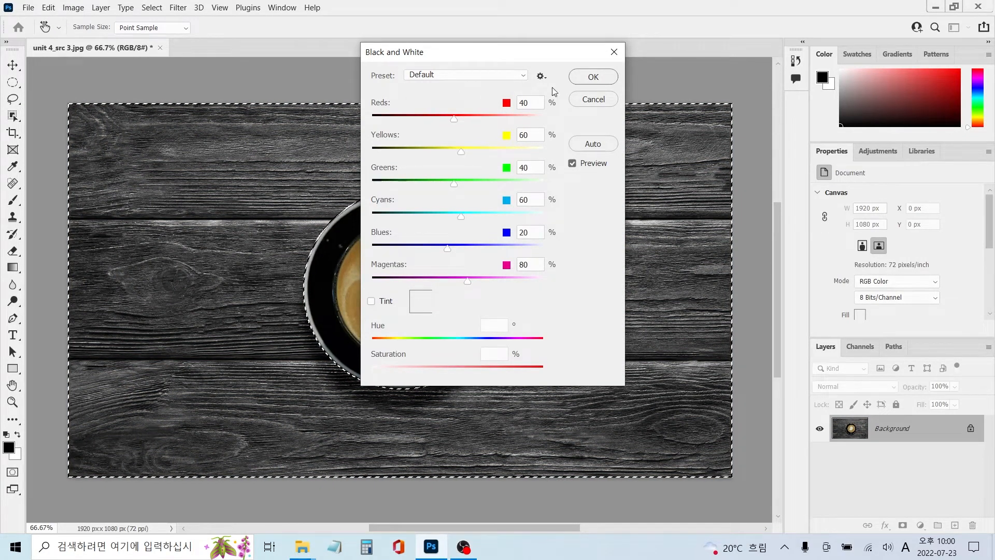
click(594, 82)
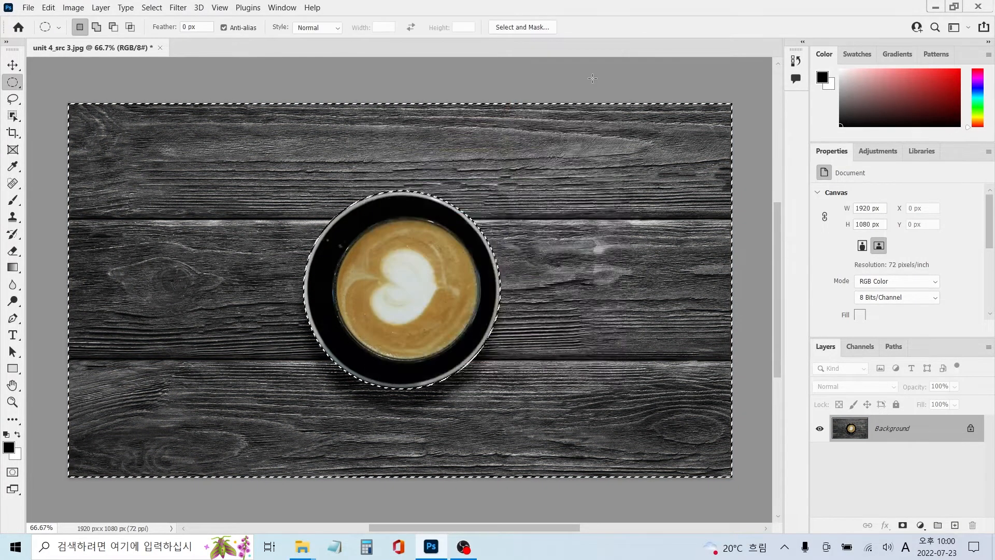
click(152, 8)
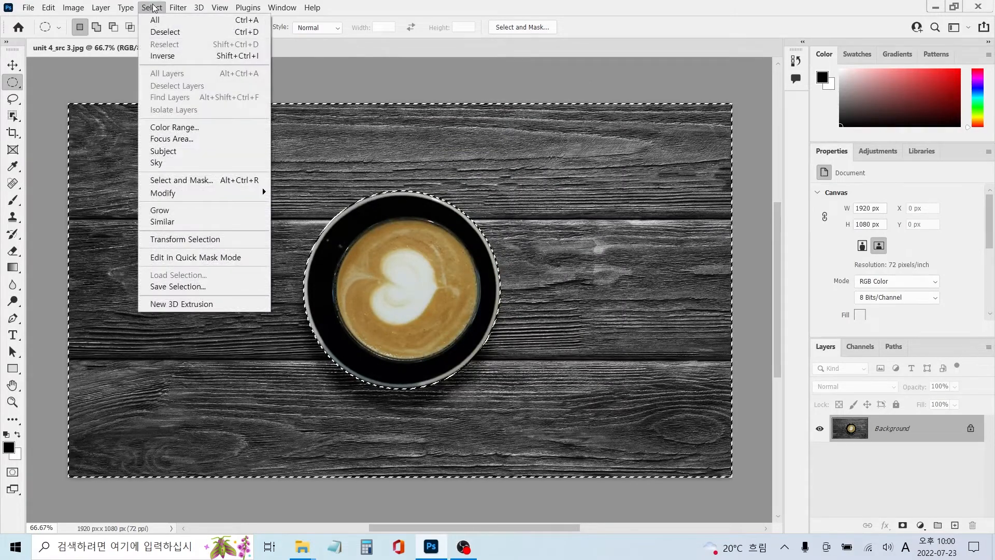
click(175, 31)
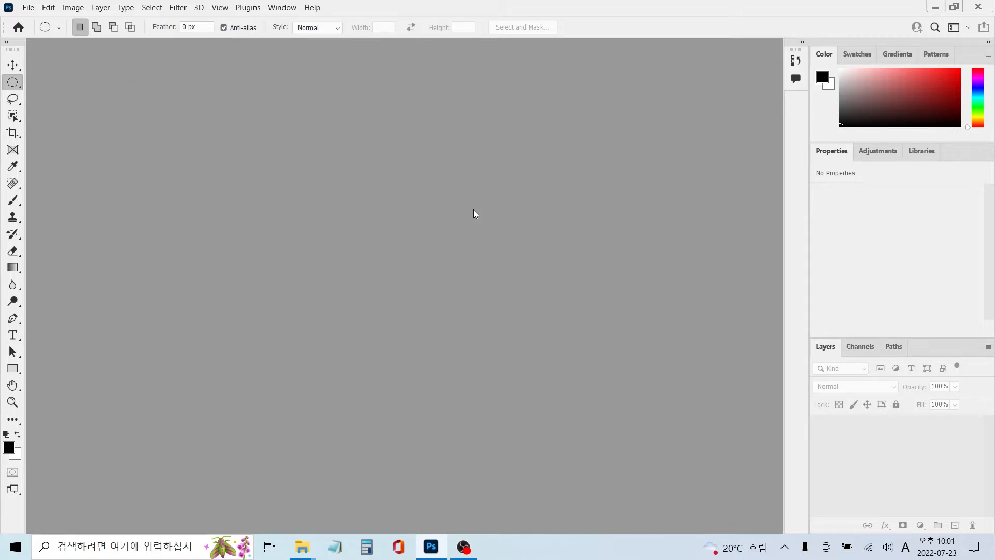
Open the image unit 4_src 4 from the unit 4 folder.
double_click(474, 210)
click(597, 446)
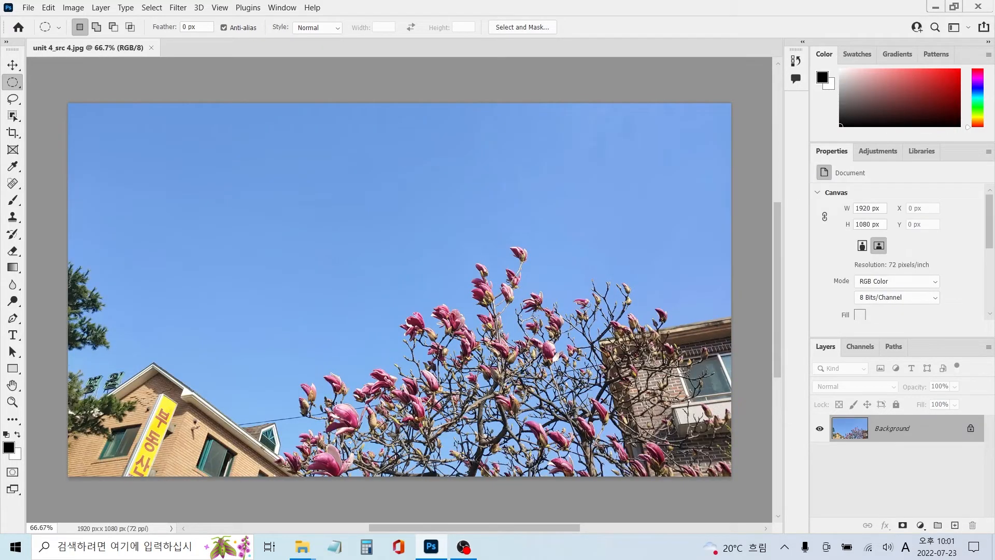
Lasso a long wavy cloud shape in the upper right sky, reaching the image edge, and feather the selection by 20 pixels.
key(l)
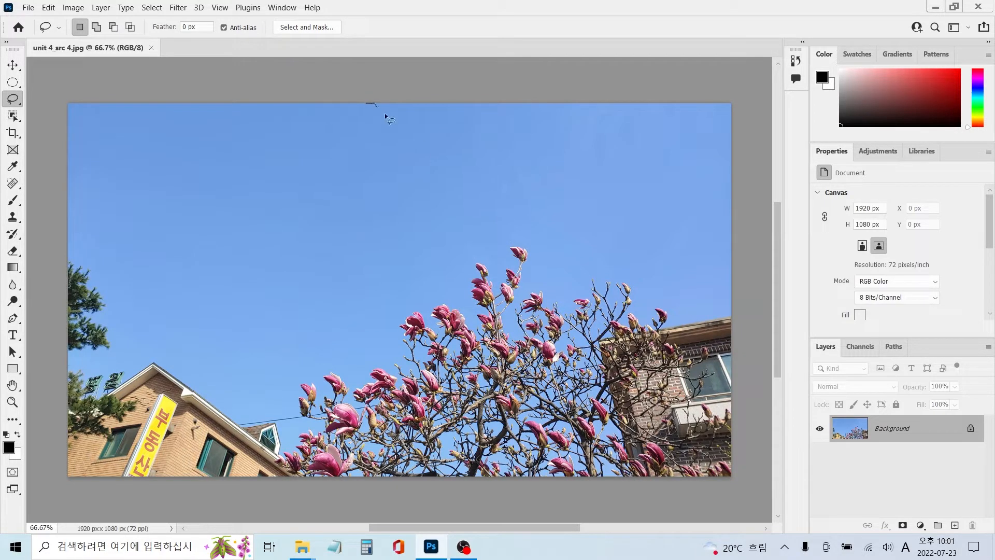
drag(512, 165, 620, 181)
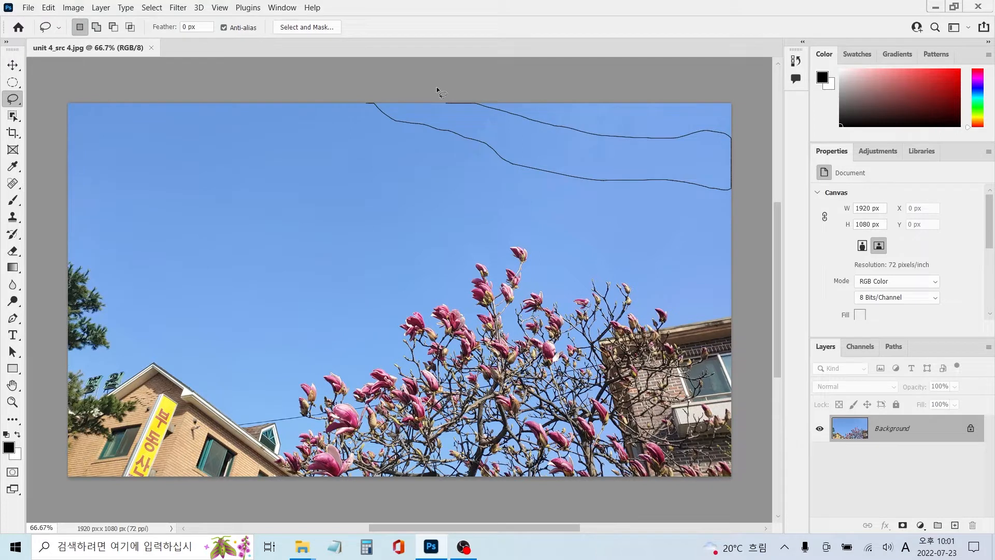
drag(368, 92, 359, 100)
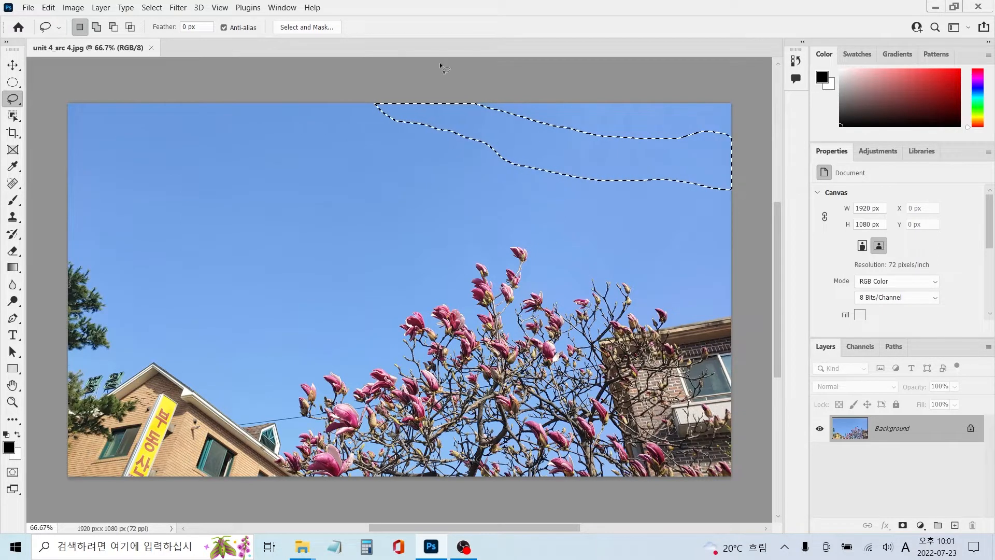
click(155, 7)
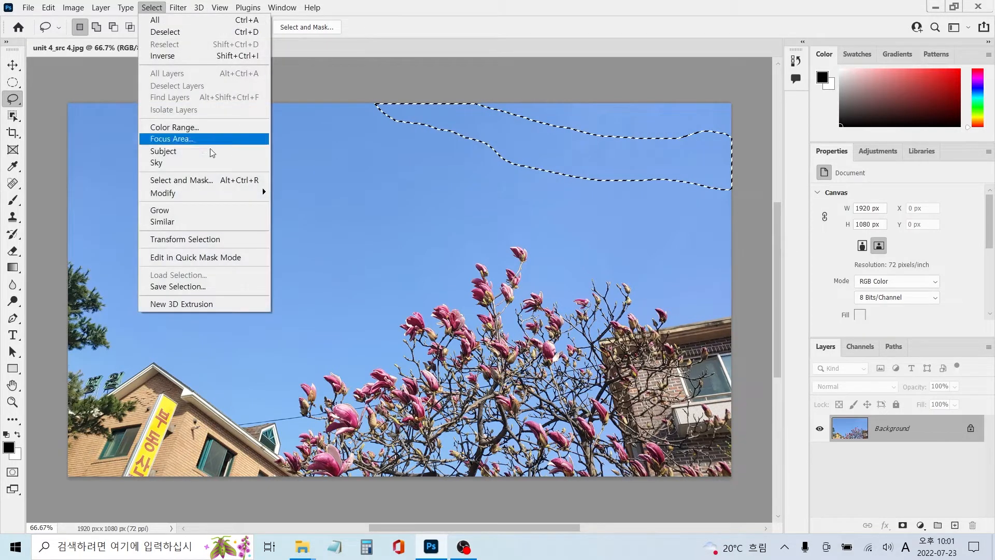
mouse_move(225, 195)
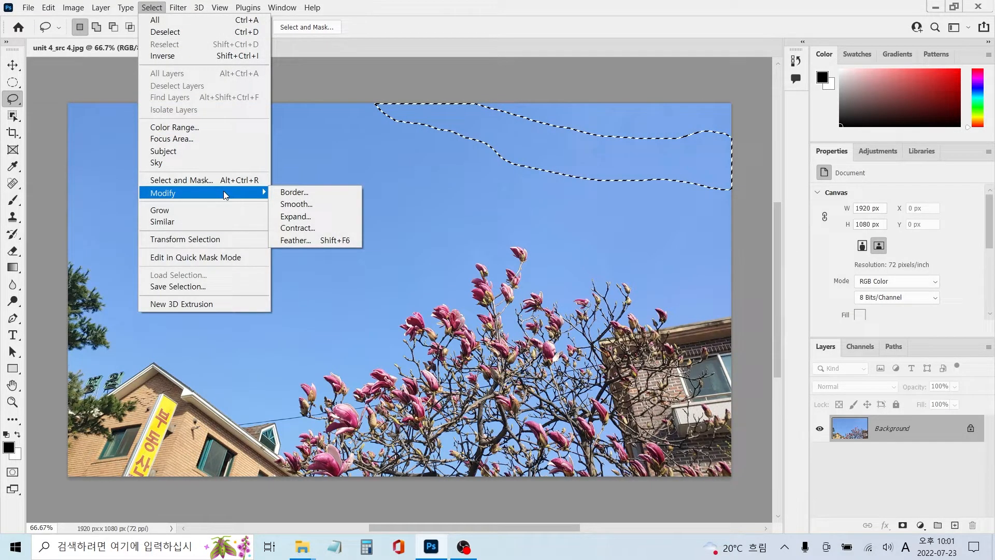
click(294, 240)
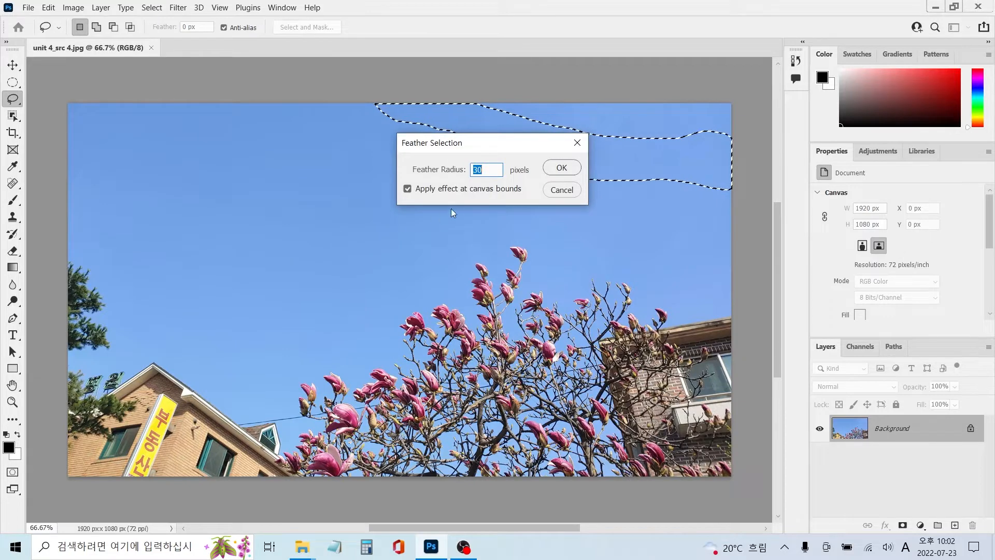
text(20)
click(562, 171)
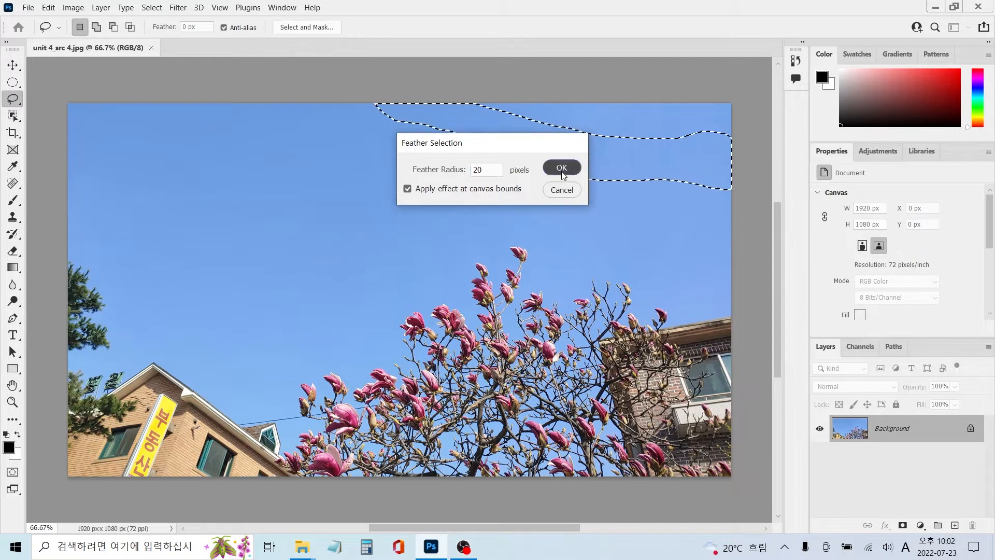
Fill the feathered cloud selection with White in Normal mode at 100% opacity, and clear the selection.
click(49, 8)
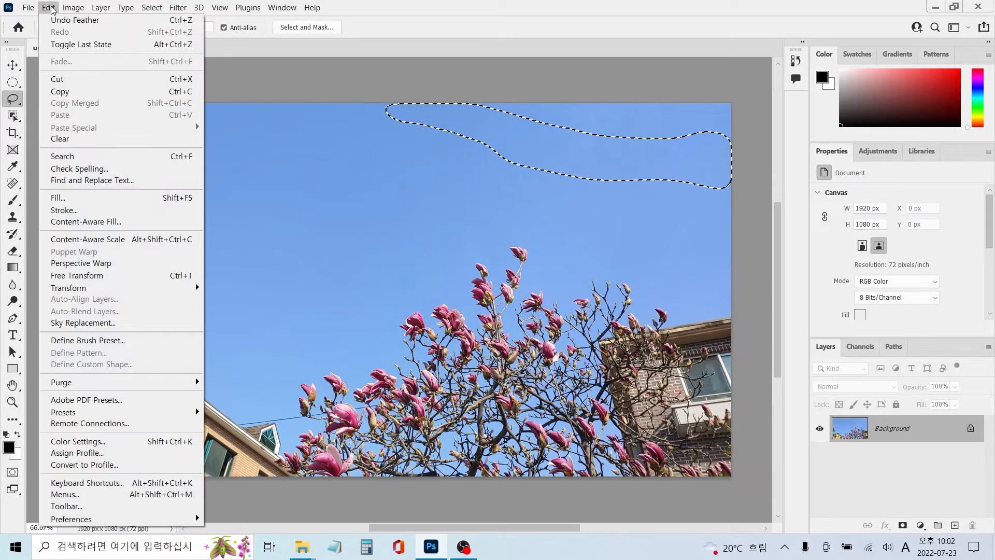
click(88, 198)
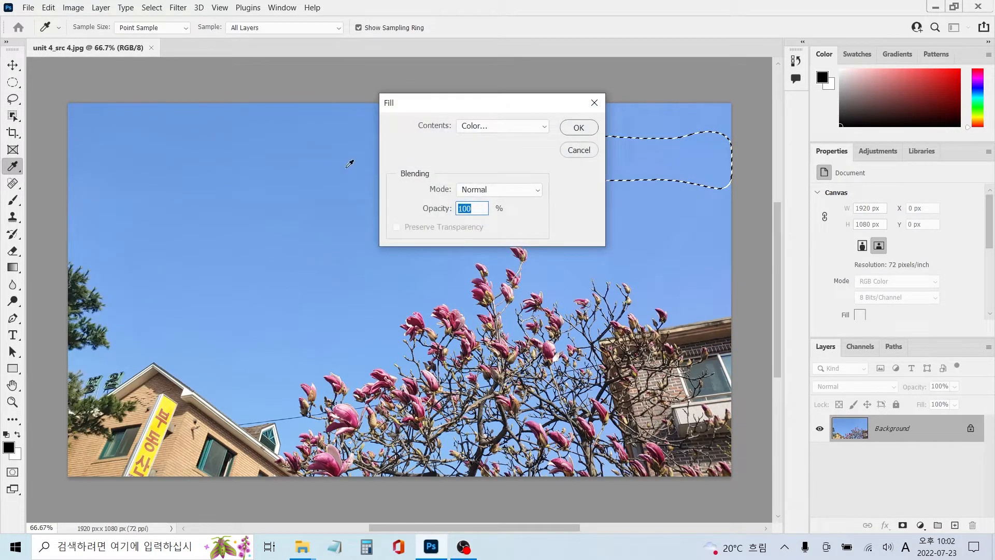
click(507, 130)
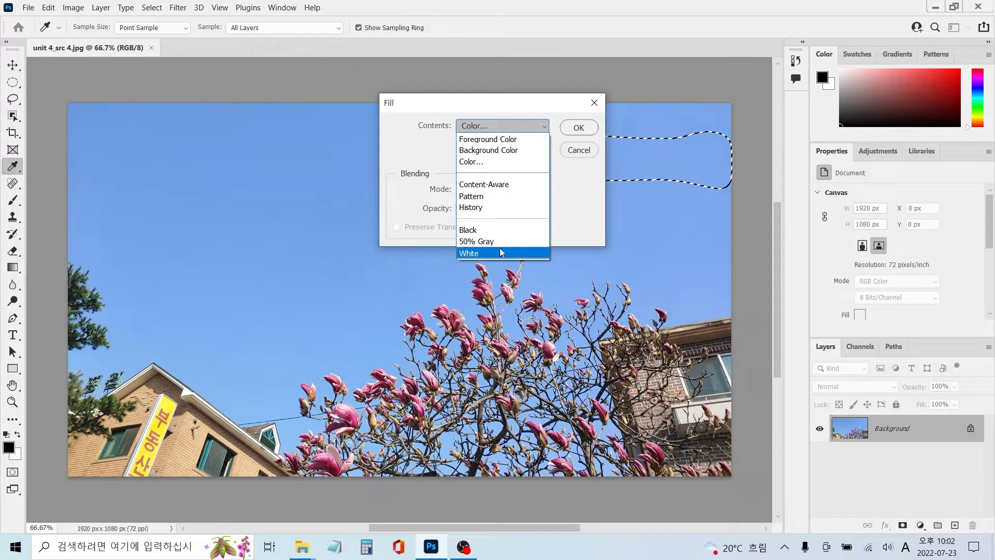
click(501, 252)
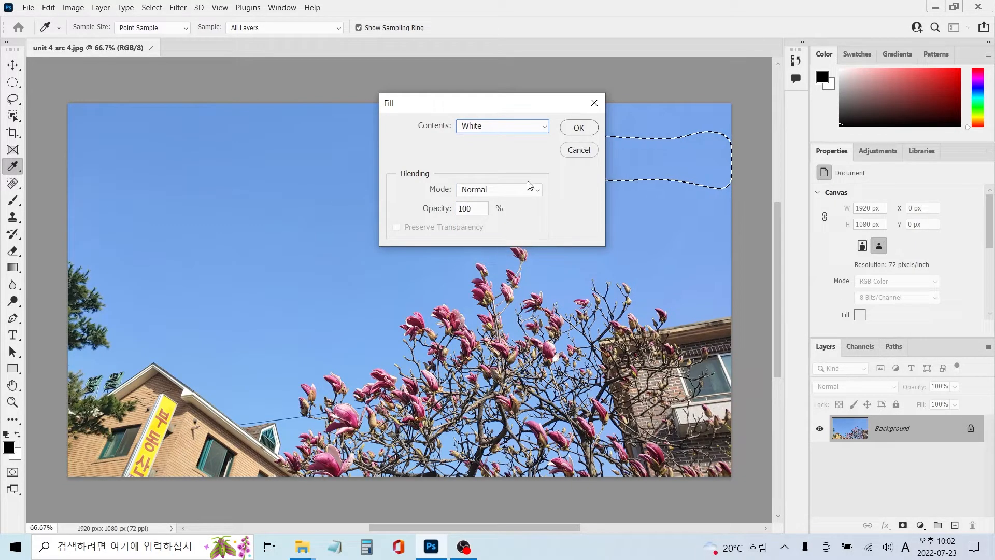
click(575, 128)
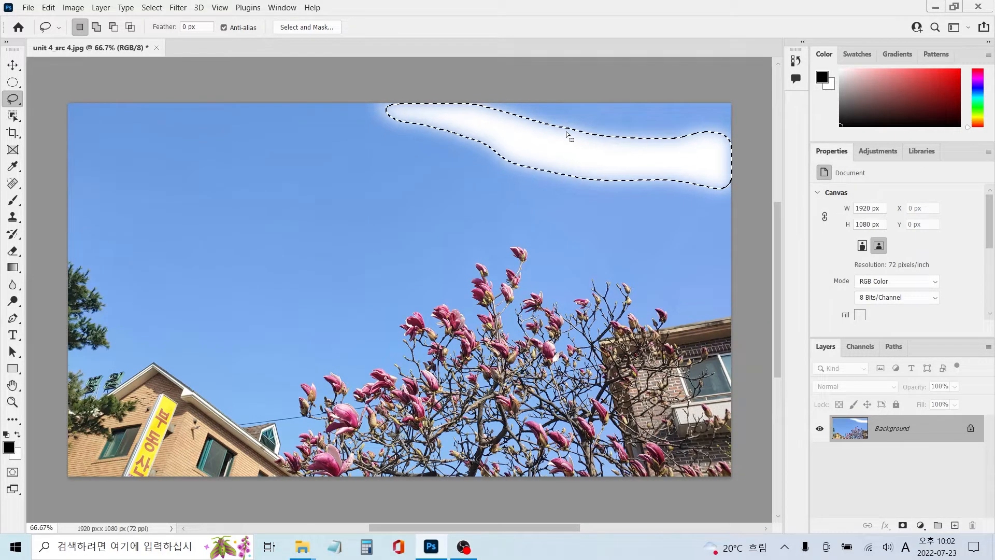
click(148, 9)
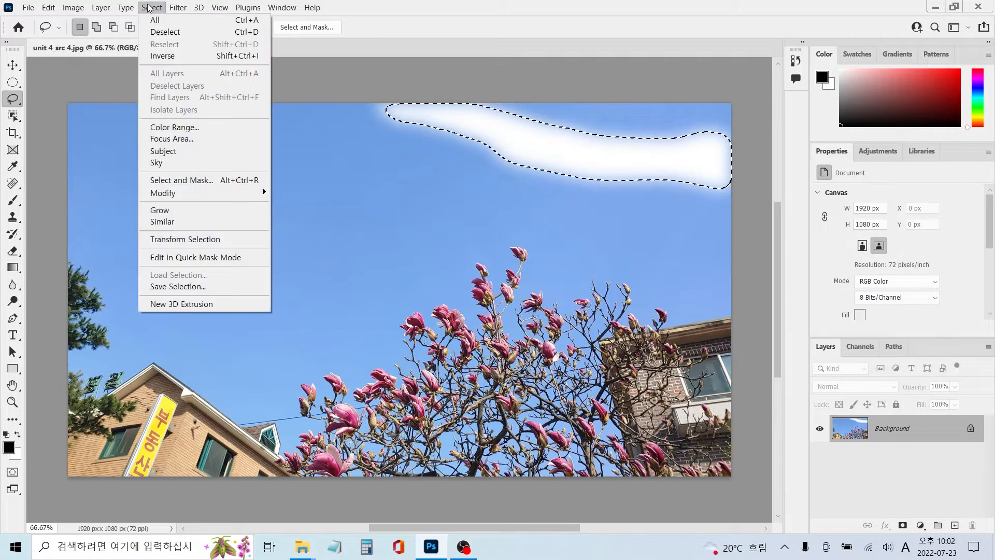
click(169, 34)
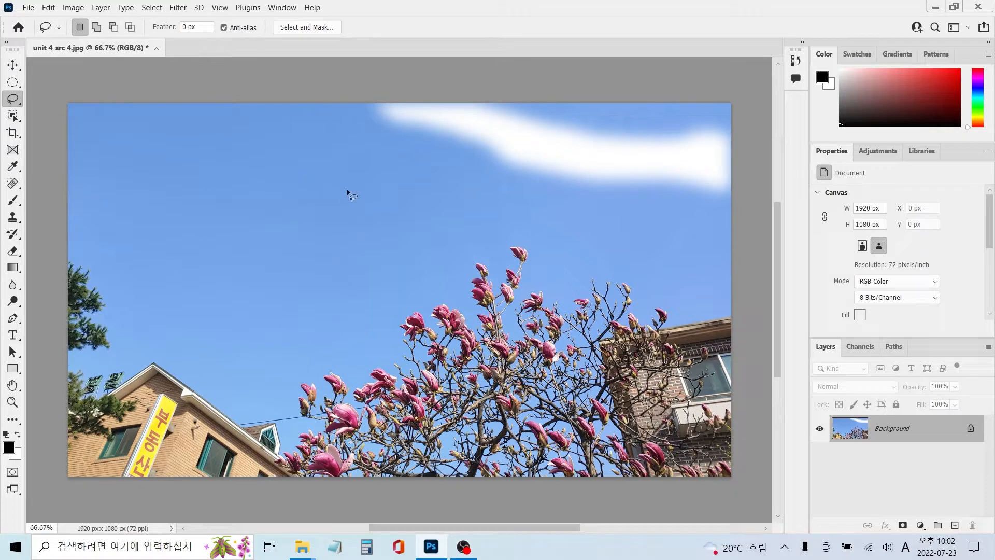
Lasso a second wavy cloud in the sky left of the first, feather it by 20 pixels and fill it with the white background colour.
drag(188, 160, 253, 184)
drag(367, 195, 367, 196)
key(shift+F6)
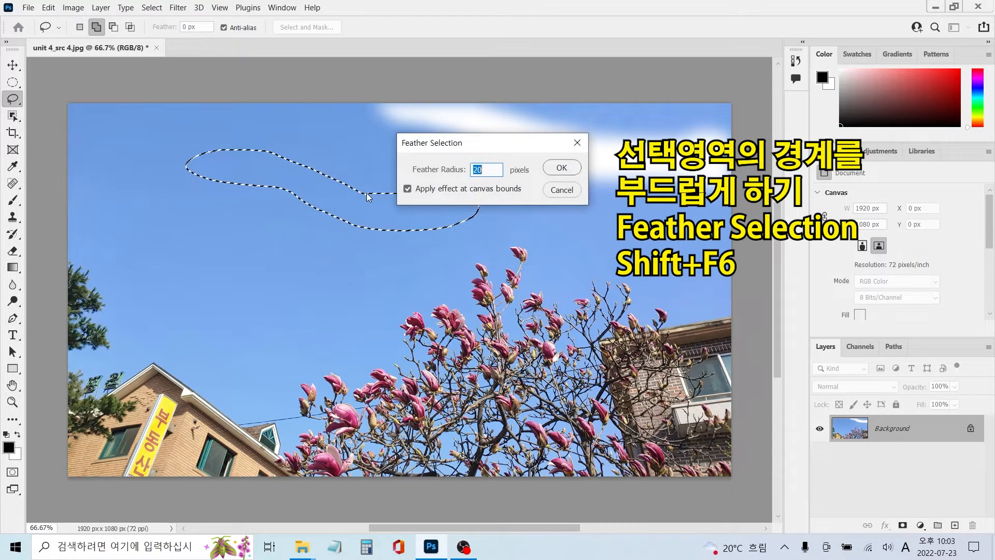
key(Return)
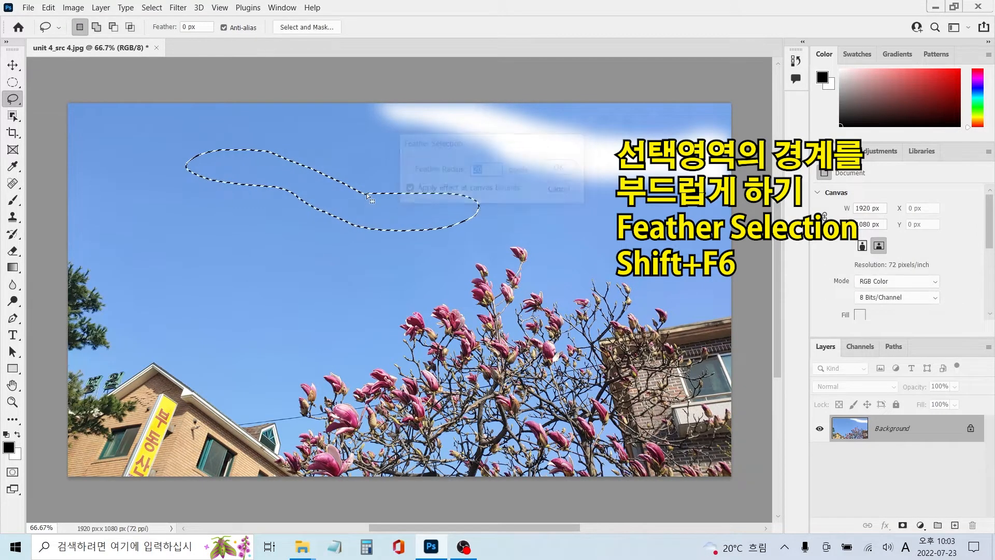
key(ctrl+Delete)
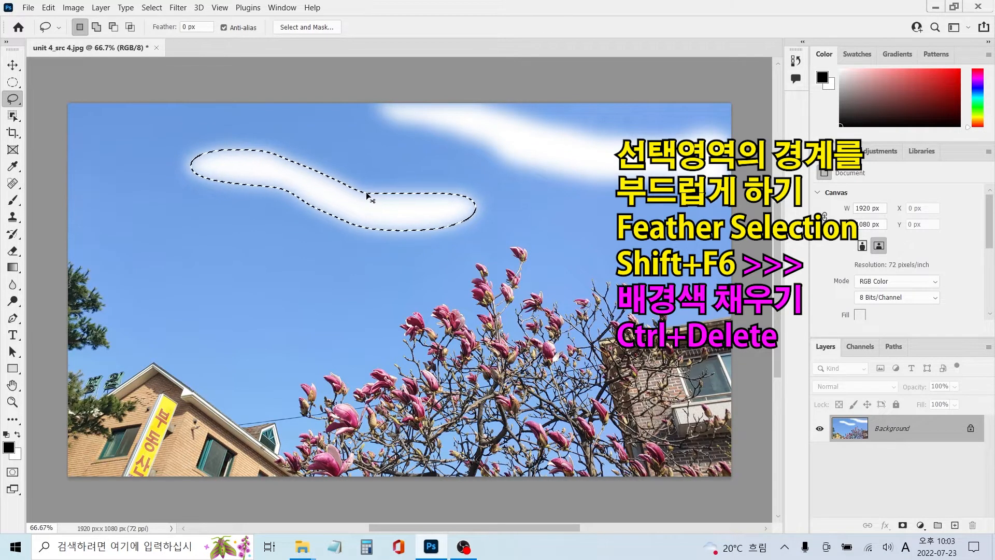
Clear the cloud selection and open the image unit 4_src 5 from the unit 4 folder.
key(ctrl+d)
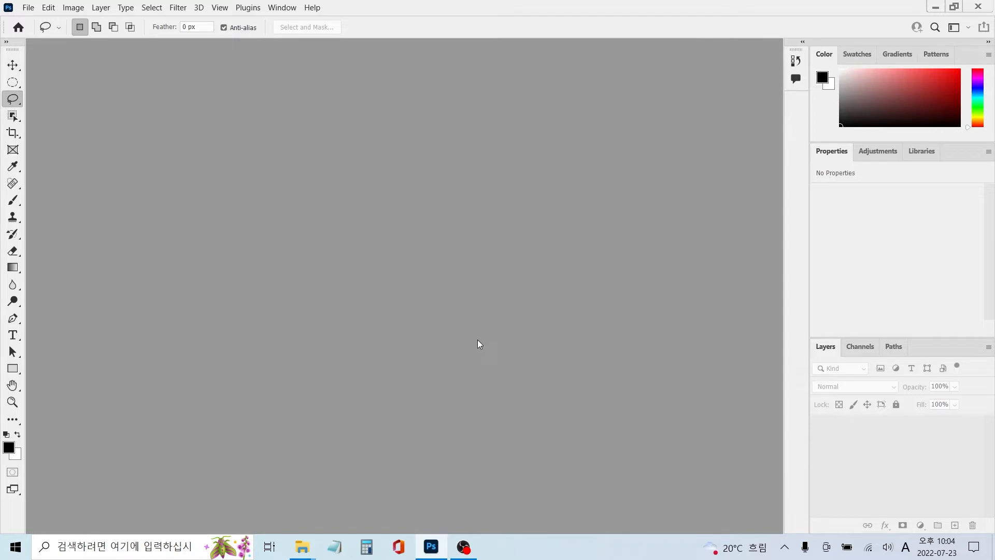
key(ctrl+o)
click(587, 442)
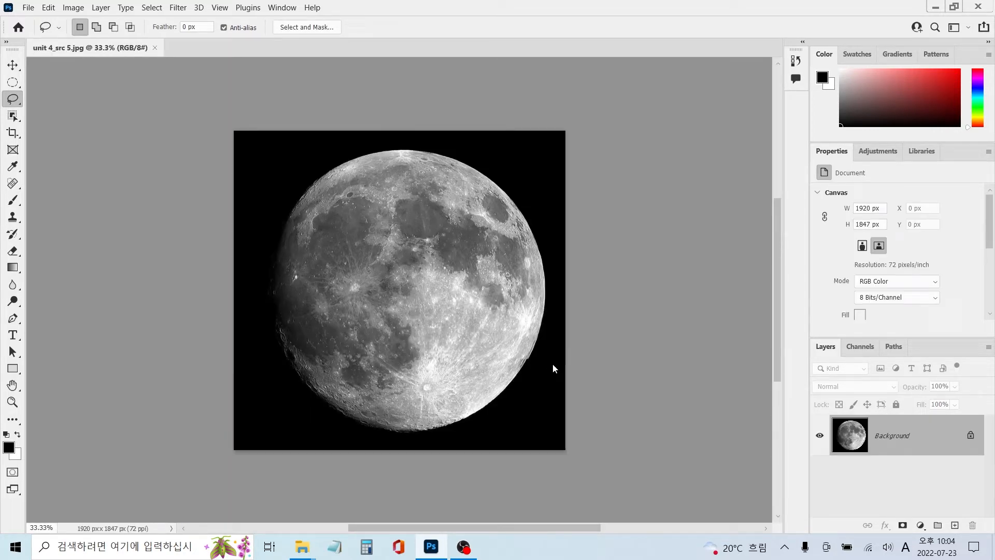
Draw an elliptical marquee around the moon and transform the selection to about 97.15% width and 98.73% height to fit its edge.
key(m)
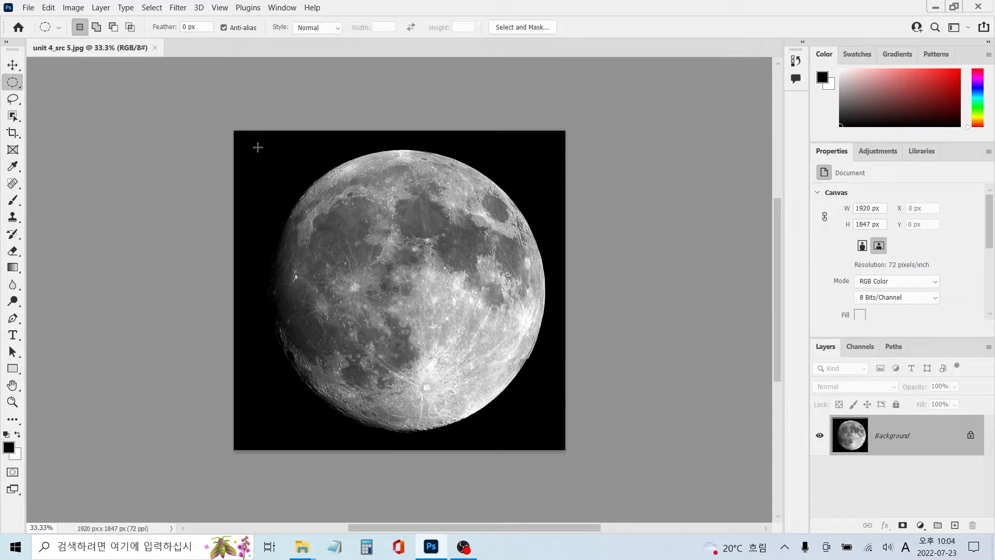
drag(257, 146, 547, 430)
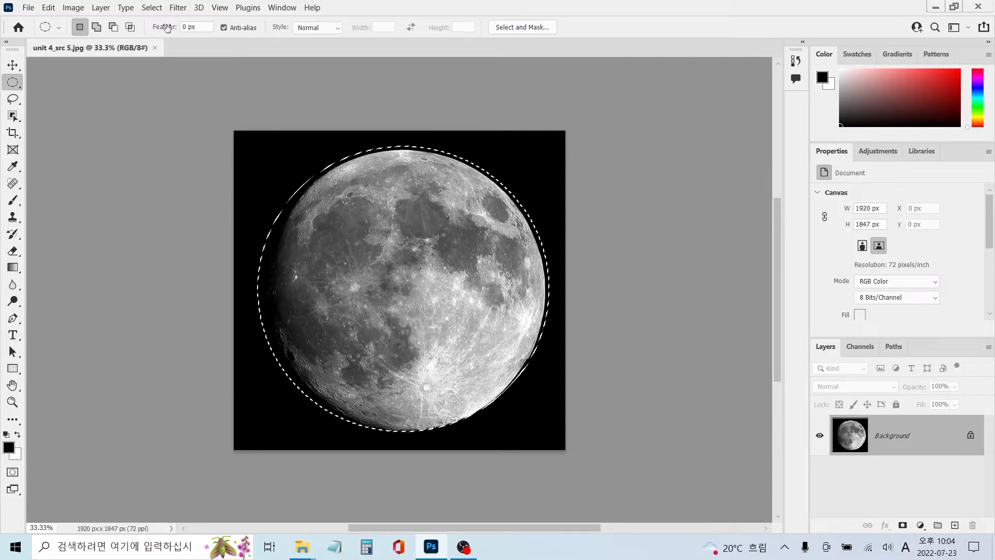
click(150, 12)
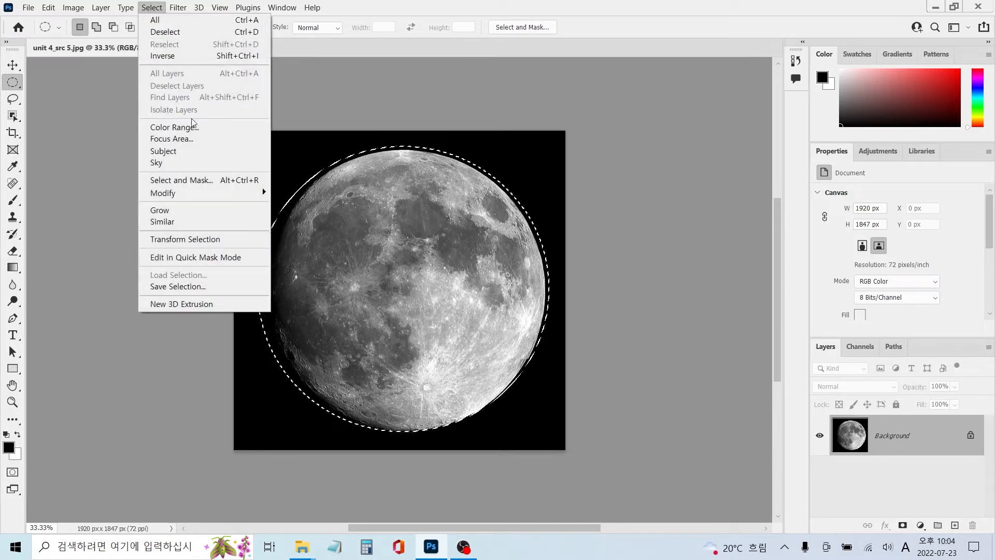
click(205, 243)
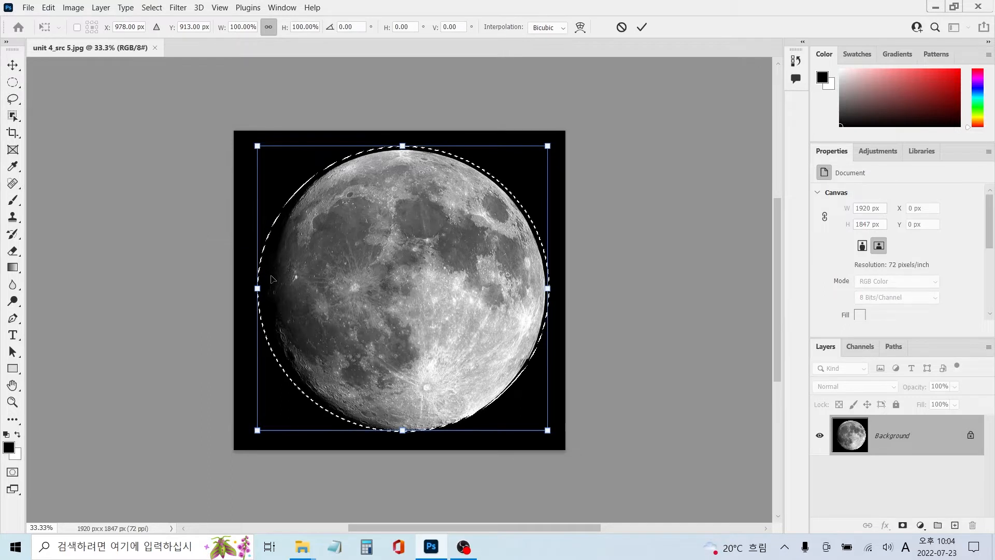
drag(546, 291, 545, 290)
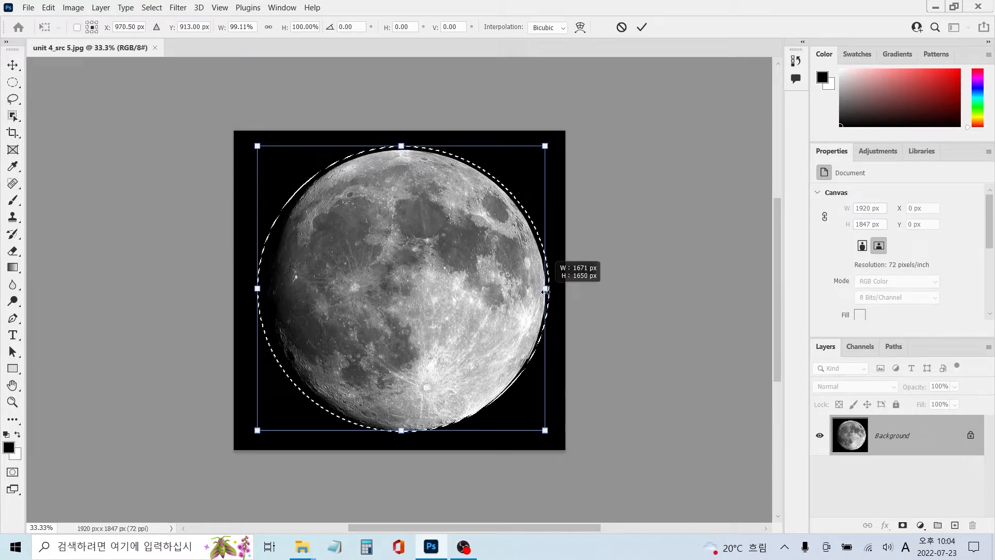
drag(403, 146, 403, 150)
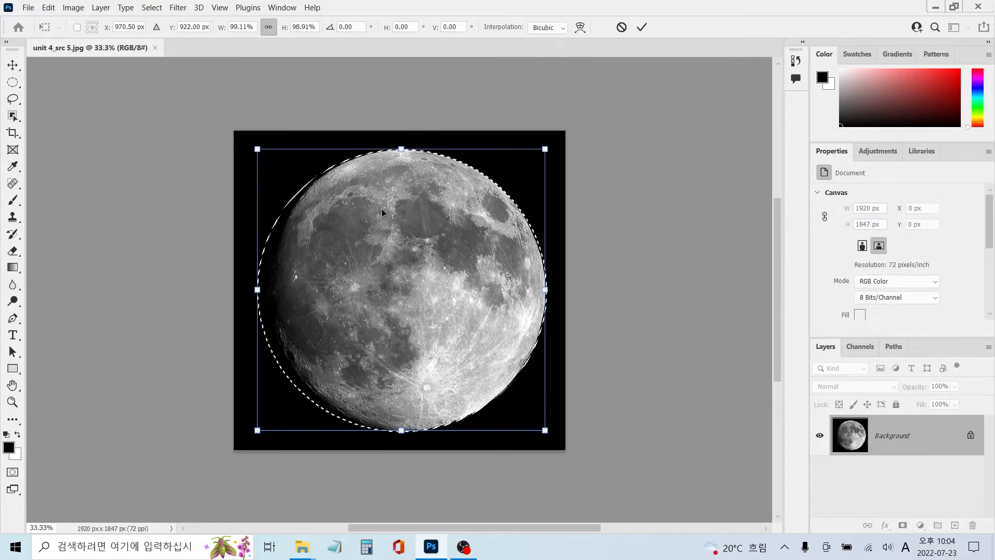
drag(256, 288, 263, 289)
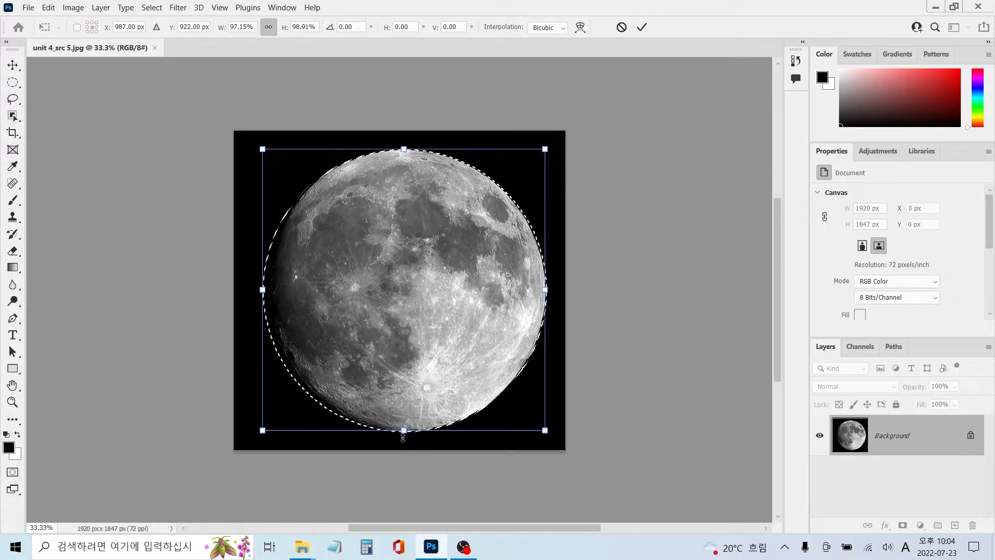
drag(404, 431, 409, 430)
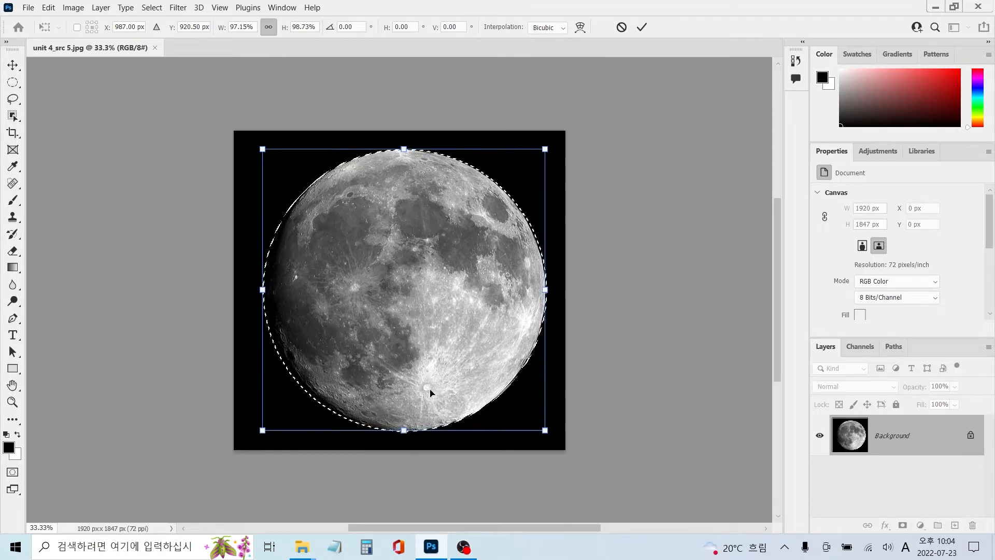
key(Return)
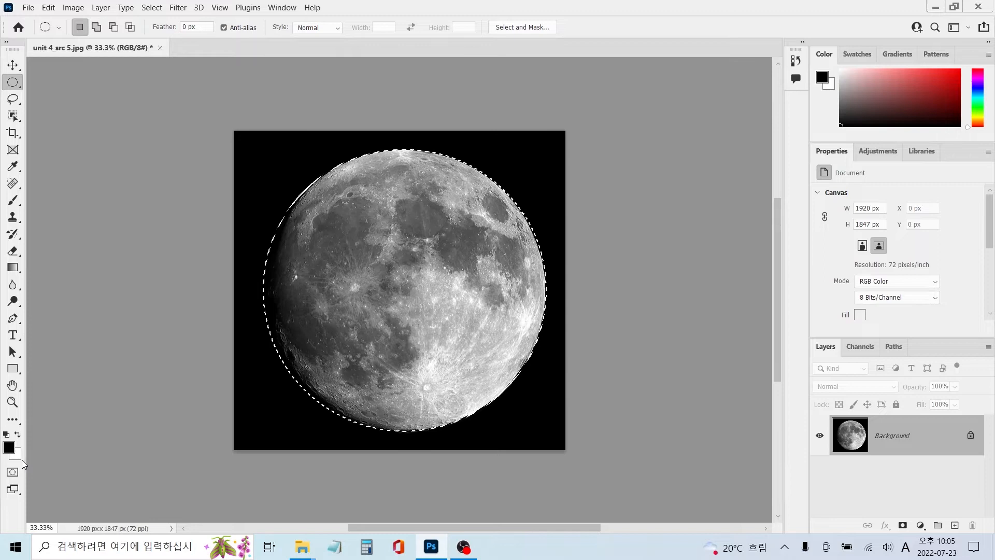
Swap the colours so black is the background colour, and cut the selected moon onto its own new layer.
key(x)
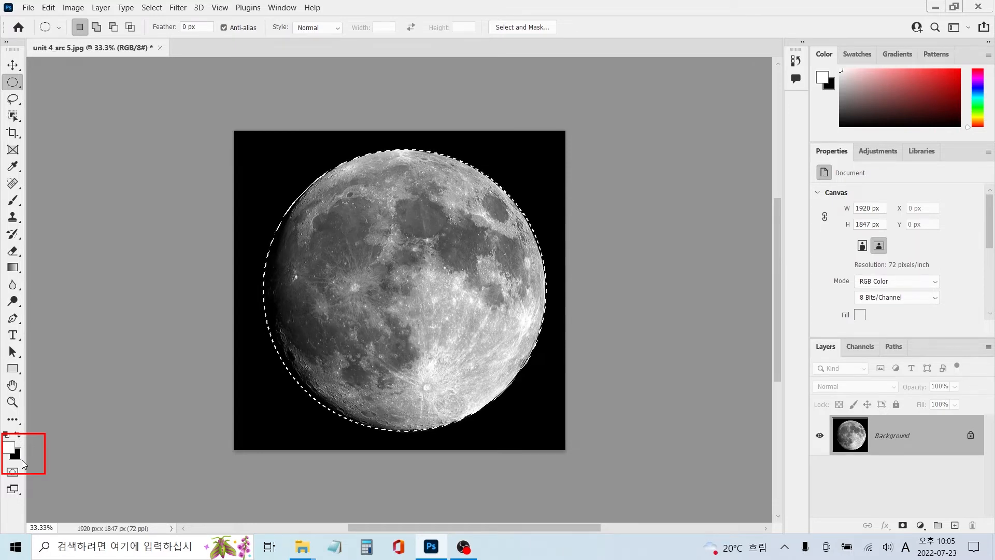
click(103, 8)
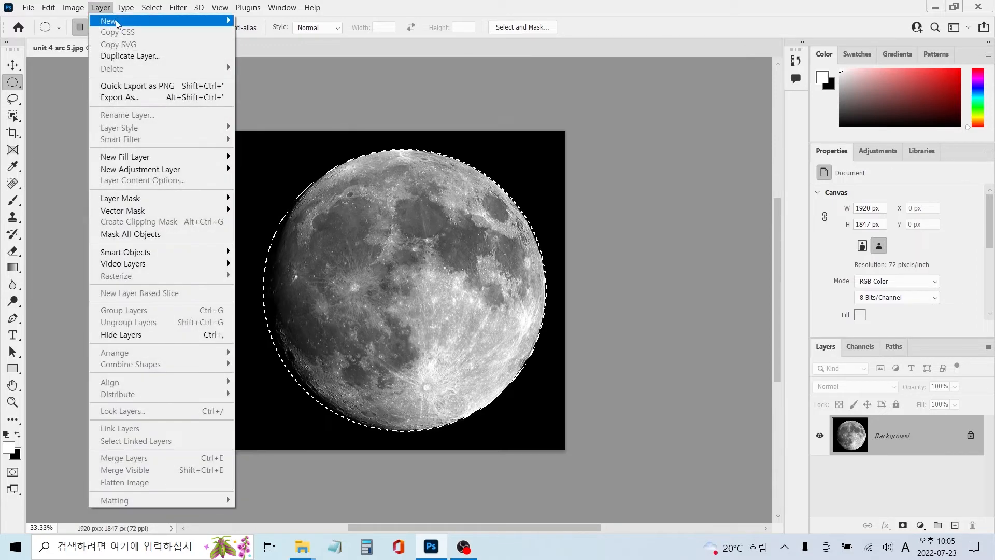
mouse_move(111, 21)
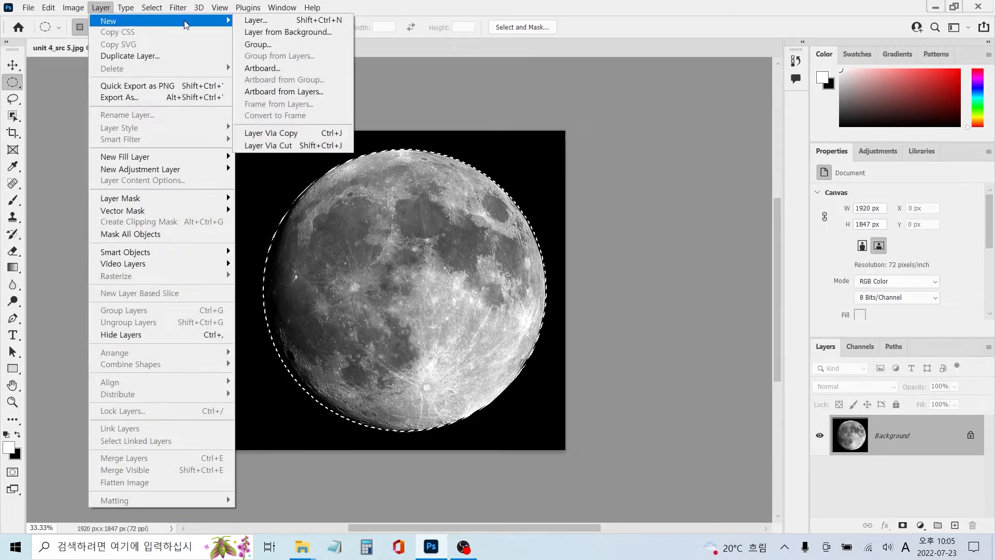
click(287, 148)
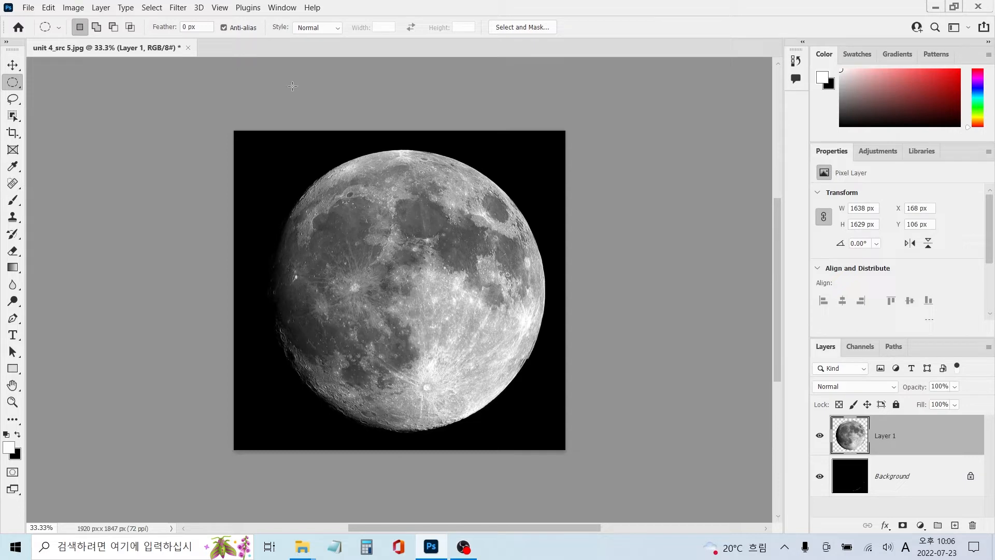
Duplicate the cut-out moon layer with Layer Via Copy.
click(102, 8)
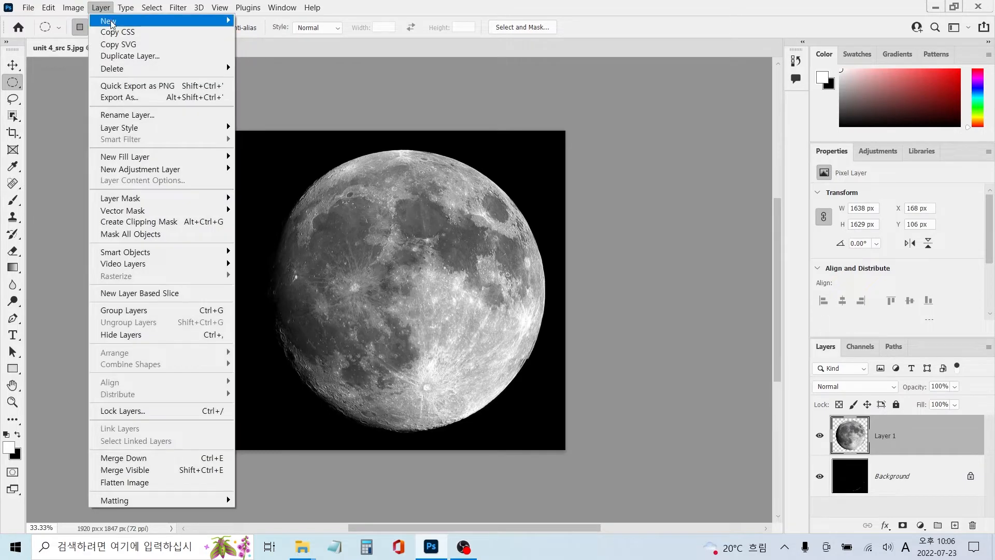
mouse_move(110, 21)
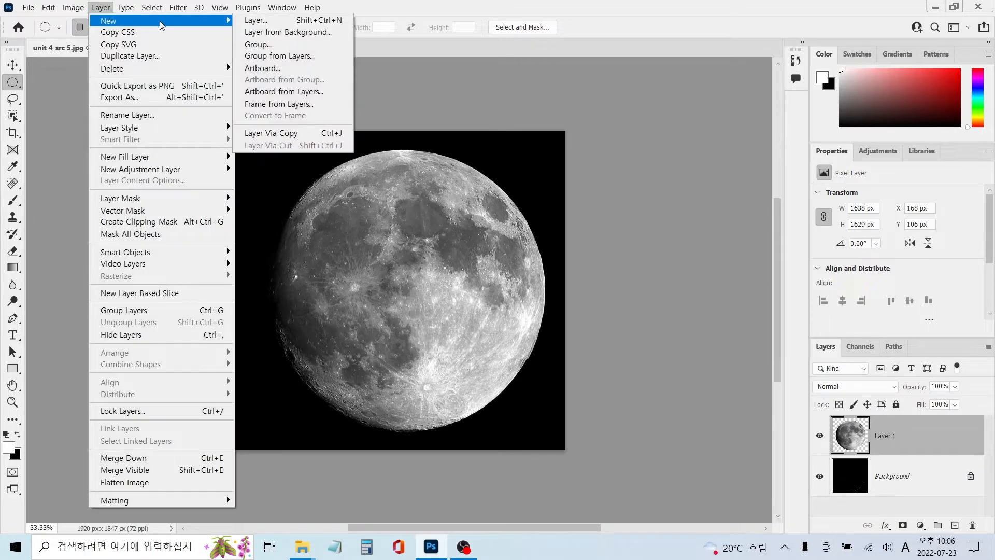
click(269, 135)
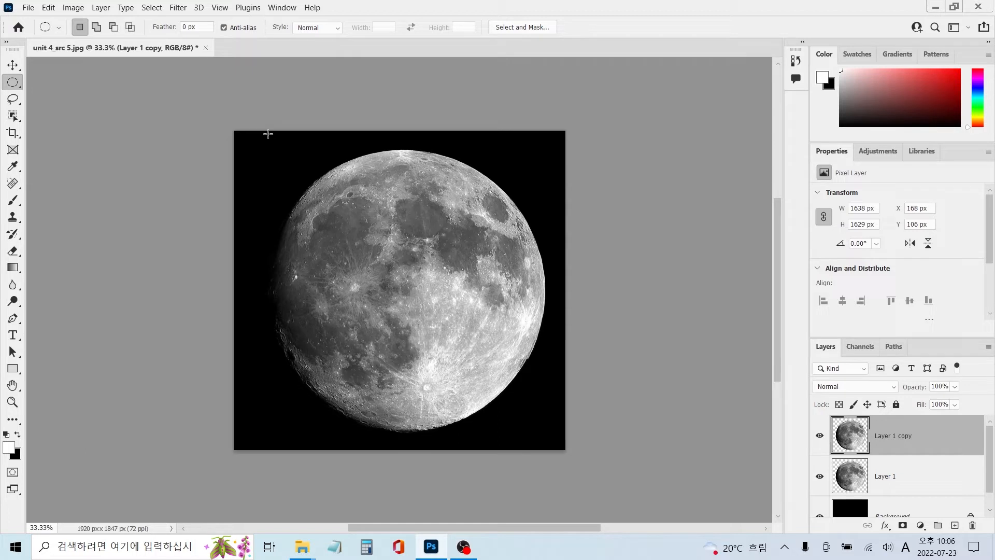
Colorize the moon copy teal with Hue/Saturation, using hue 171, saturation 36 and lightness -22.
click(73, 7)
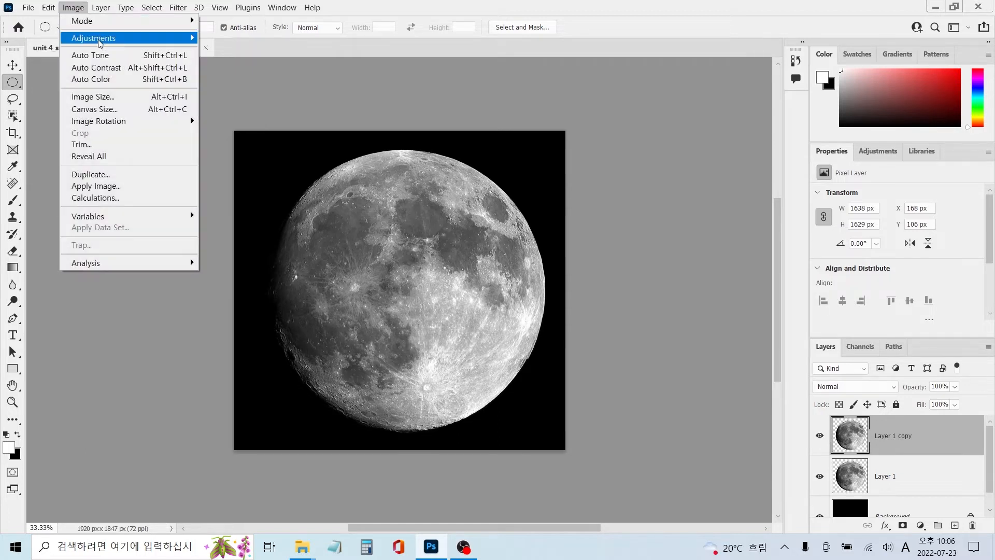
mouse_move(100, 44)
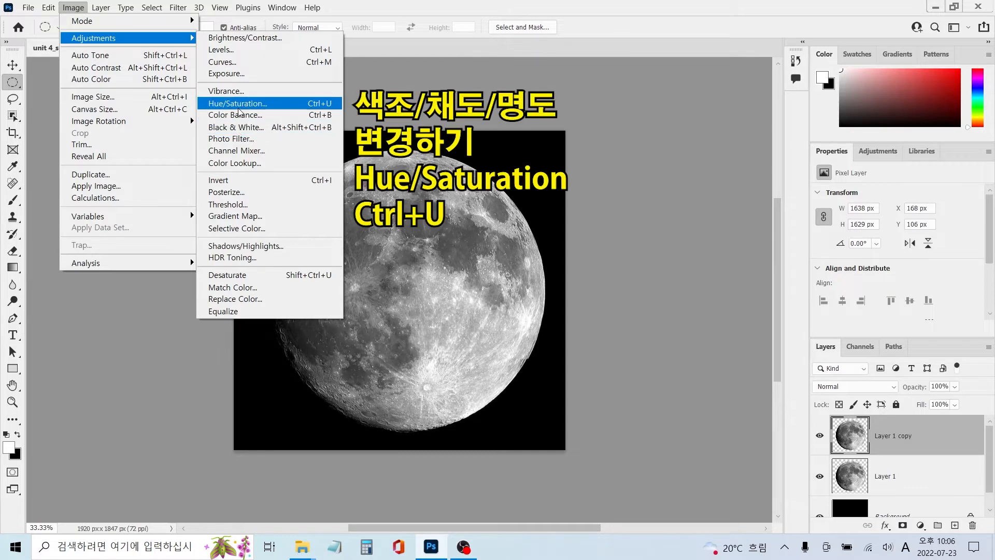
click(239, 107)
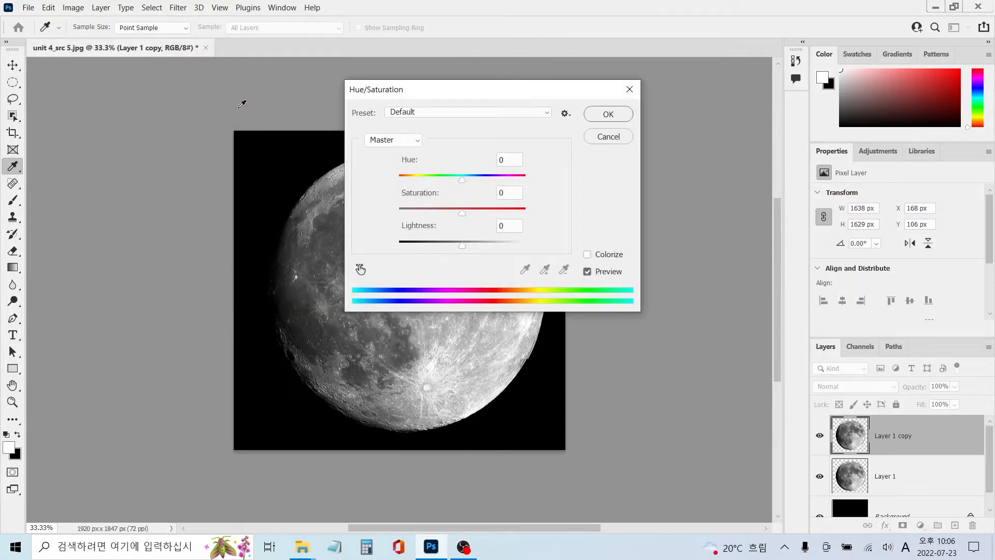
click(588, 255)
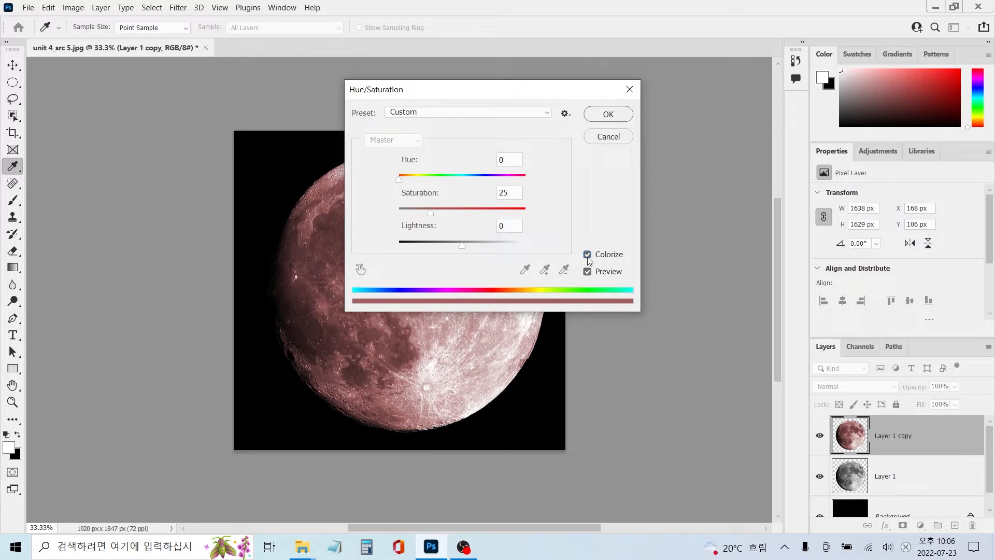
drag(400, 181, 460, 183)
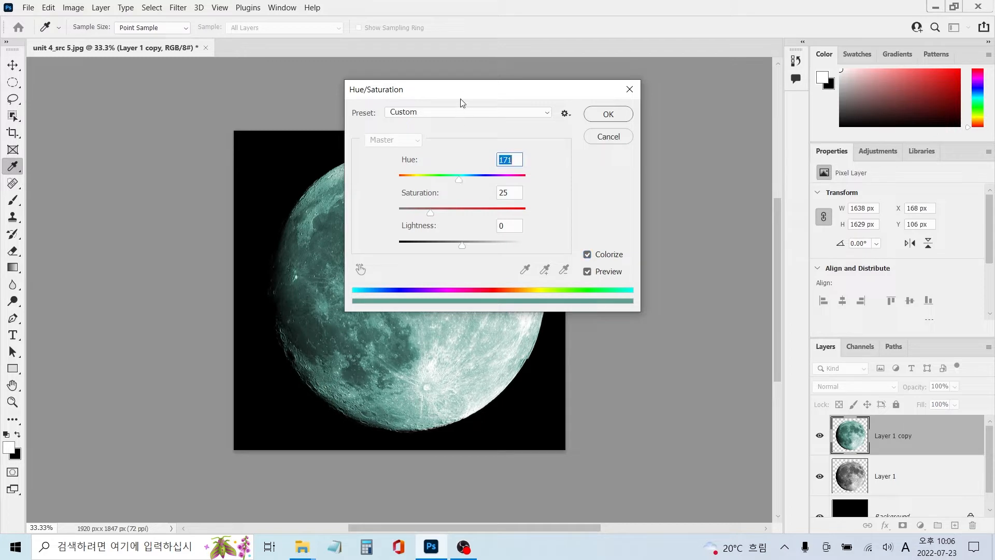
drag(460, 94, 562, 96)
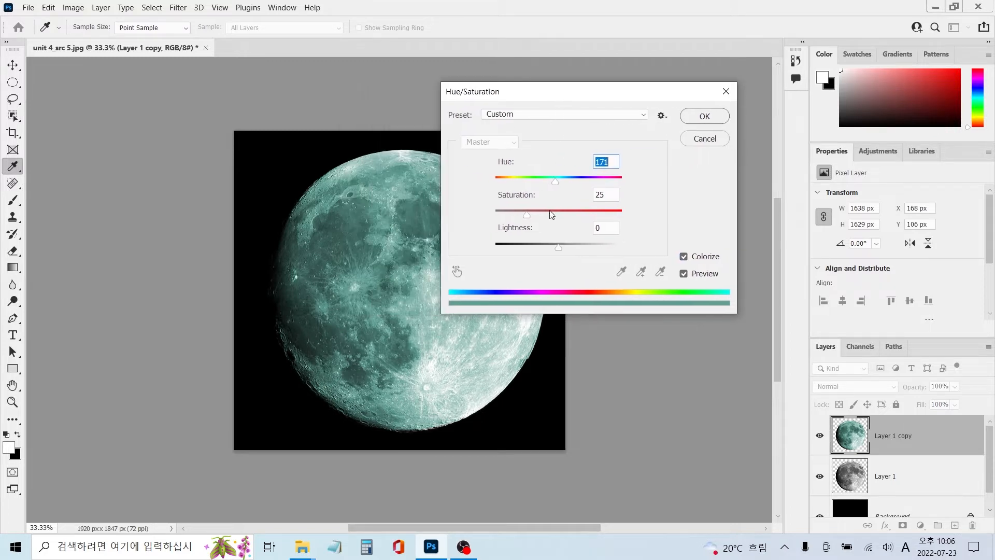
drag(528, 220, 539, 218)
drag(559, 250, 544, 251)
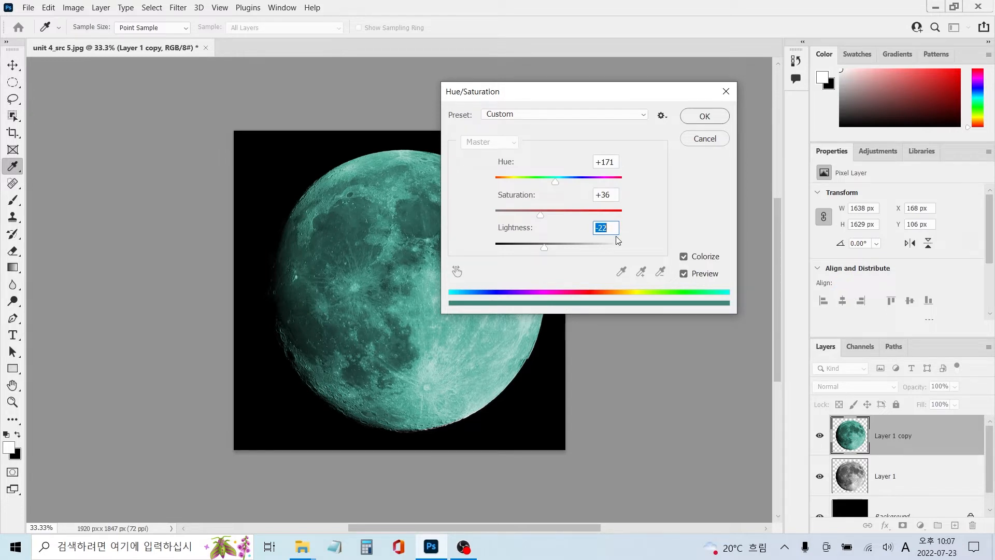
click(698, 120)
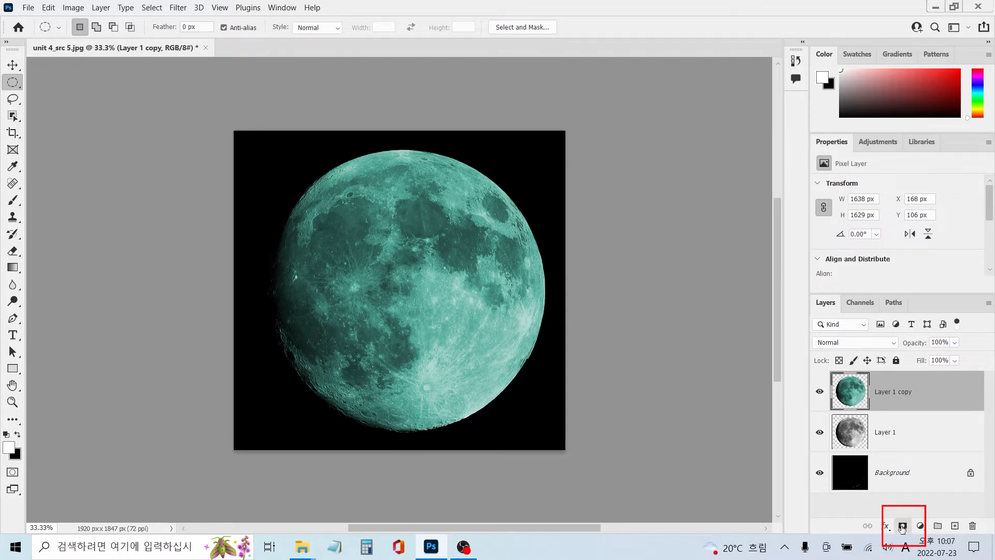
Add a layer mask to the teal moon copy and set up a Soft Round brush with black as the foreground colour.
click(902, 525)
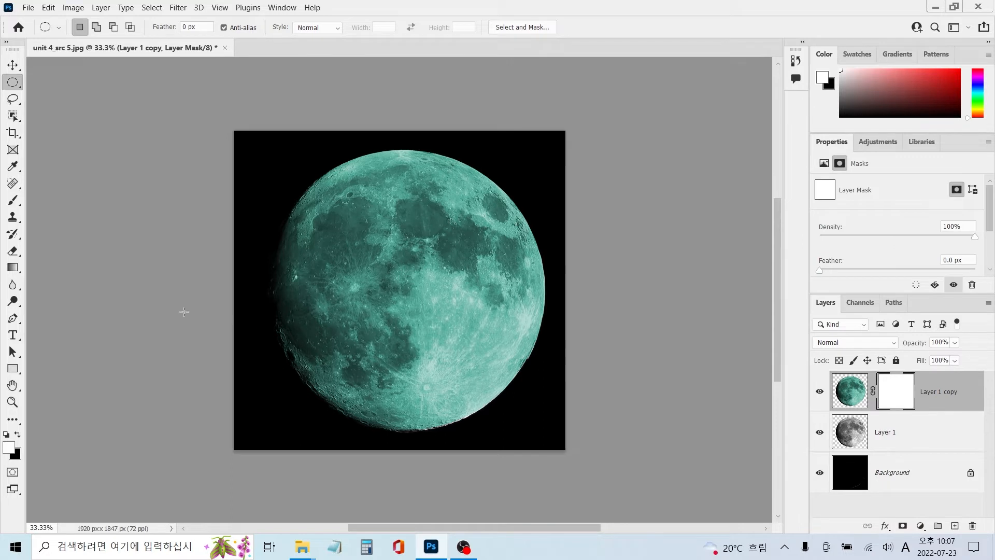
click(15, 201)
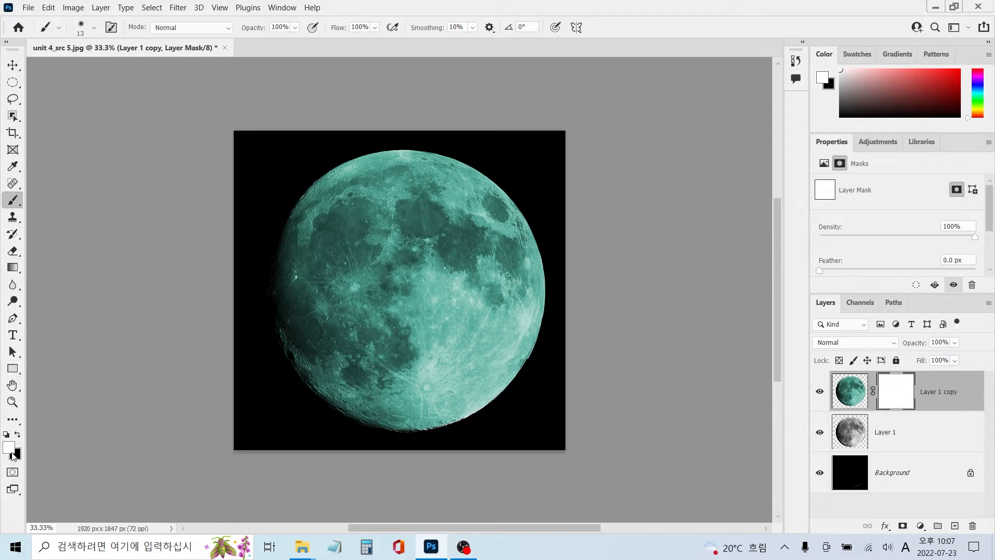
key(x)
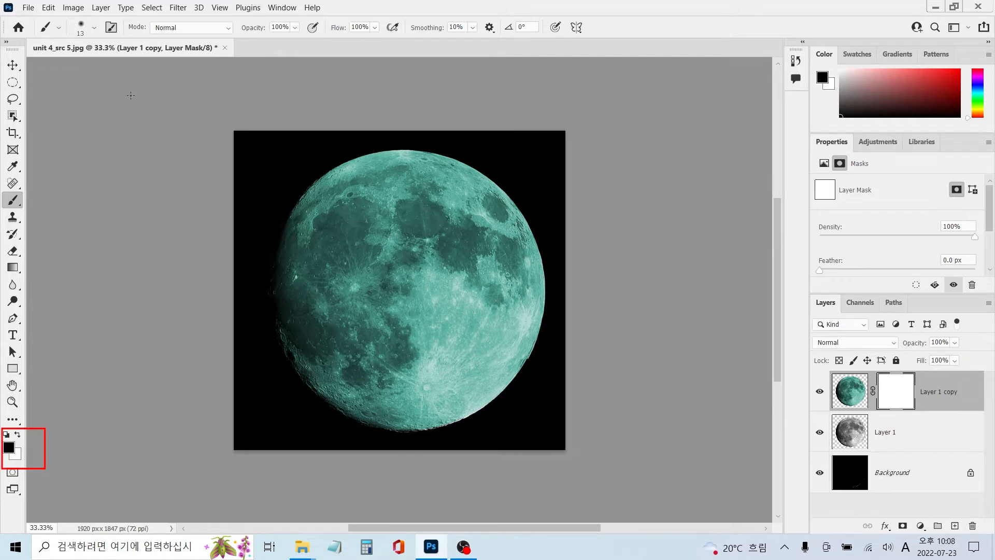
click(94, 29)
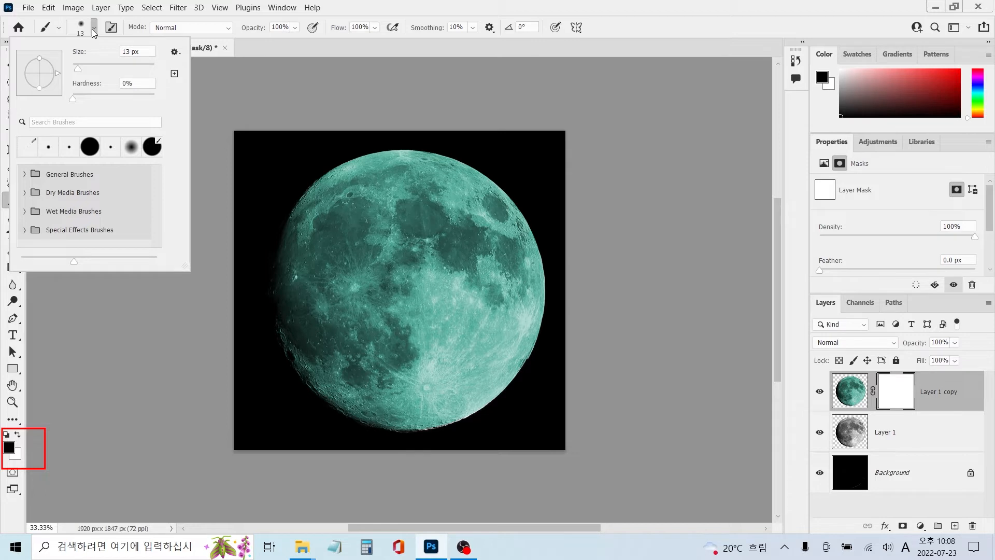
click(24, 174)
click(71, 195)
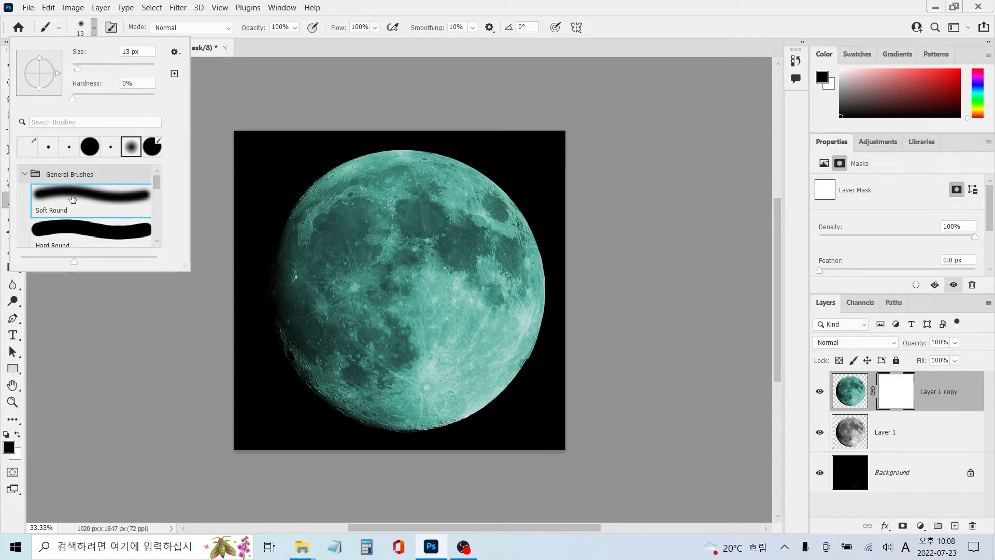
double_click(71, 195)
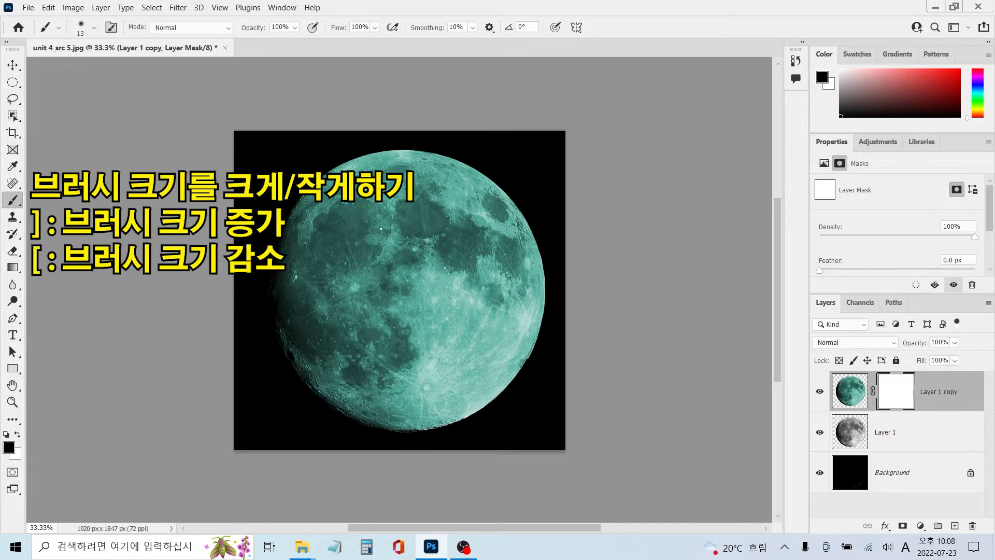
Enlarge the brush to 600 px and paint black on the layer mask over the moon's left and central area to hide the teal there.
key(bracketright)
key(bracketright)
key(bracketright)
key(bracketright)
key(bracketright)
key(bracketright)
key(bracketright)
key(bracketright)
key(bracketright)
key(bracketright)
key(bracketright)
key(bracketright)
key(bracketright)
key(bracketright)
key(bracketright)
key(bracketright)
key(bracketright)
key(bracketright)
key(bracketright)
key(bracketright)
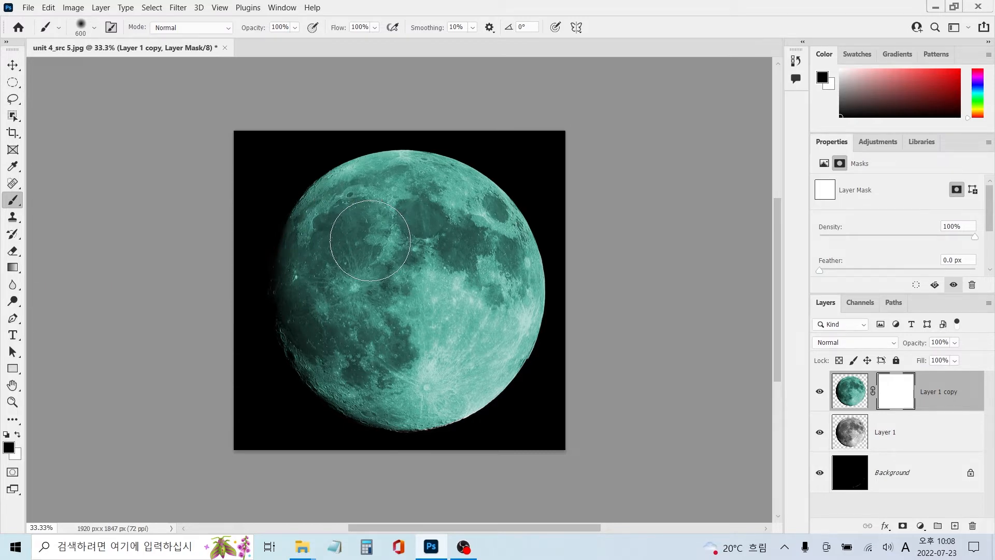
mouse_move(367, 227)
mouse_down()
mouse_move(341, 287)
mouse_move(350, 327)
mouse_move(385, 316)
mouse_move(409, 269)
mouse_move(384, 218)
mouse_move(351, 235)
mouse_move(329, 298)
mouse_move(351, 353)
mouse_move(371, 366)
mouse_move(394, 351)
mouse_move(421, 295)
mouse_move(401, 234)
mouse_move(368, 227)
mouse_move(391, 231)
mouse_move(427, 297)
mouse_move(410, 343)
mouse_move(362, 367)
mouse_move(341, 333)
mouse_move(342, 292)
mouse_move(348, 248)
mouse_move(380, 218)
mouse_up()
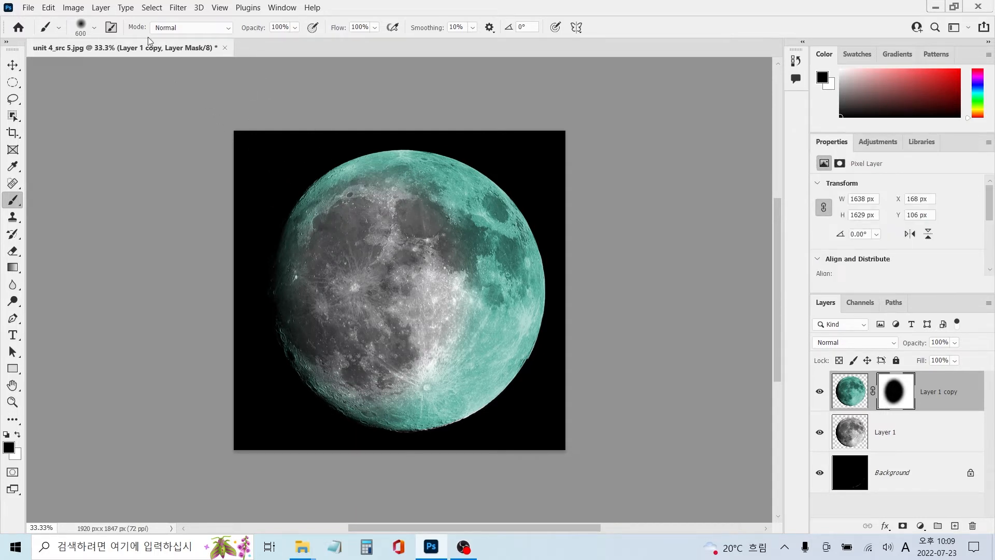
Create a new empty layer above the masked teal moon copy with the default name, Normal mode and 100% opacity.
click(99, 7)
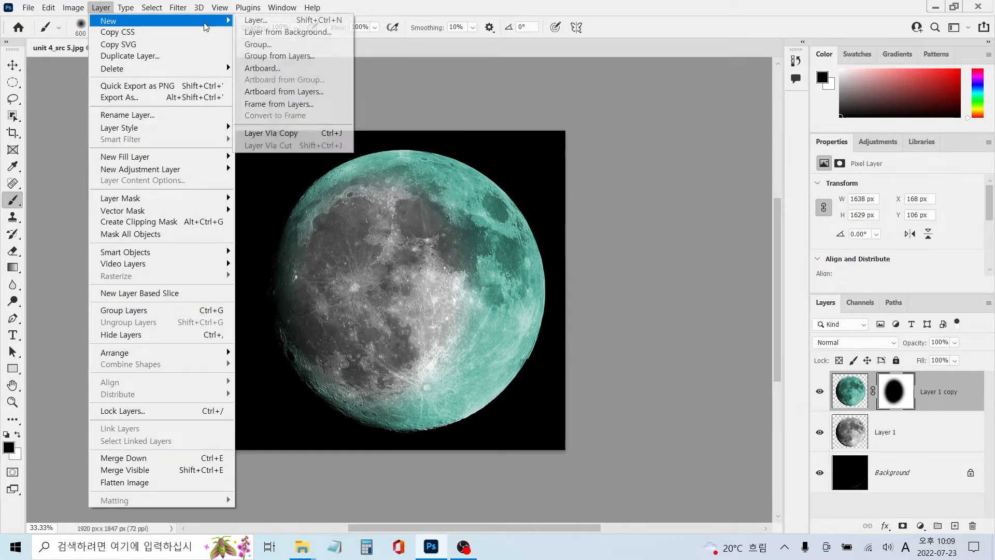
click(256, 23)
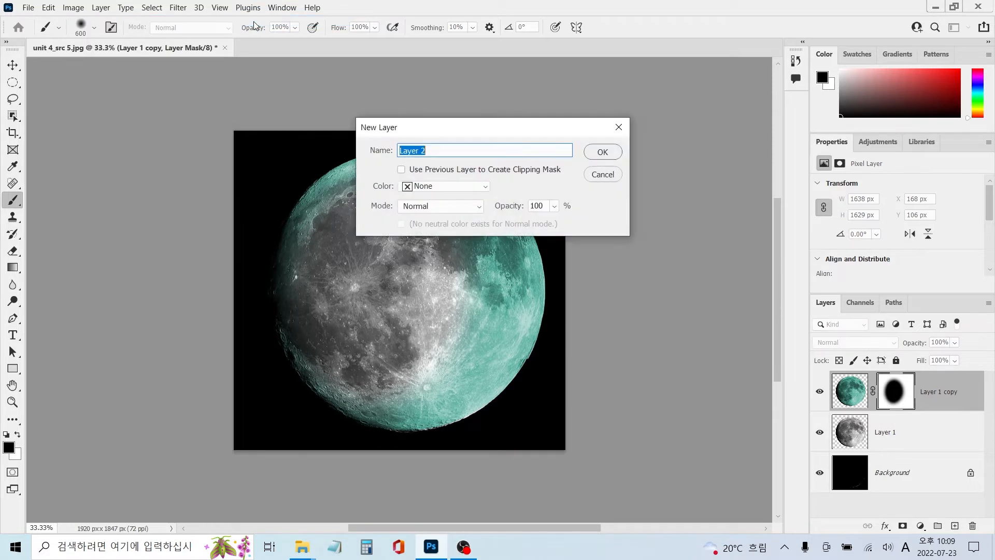
click(604, 152)
key(x)
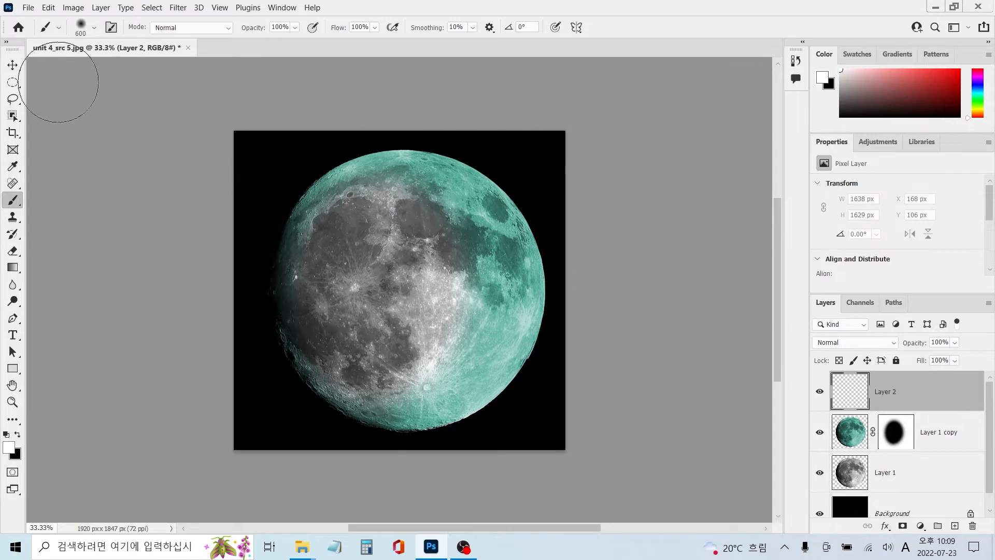
Draw an elliptical selection with a 70 px feather around the moon's grey left and central area.
click(19, 84)
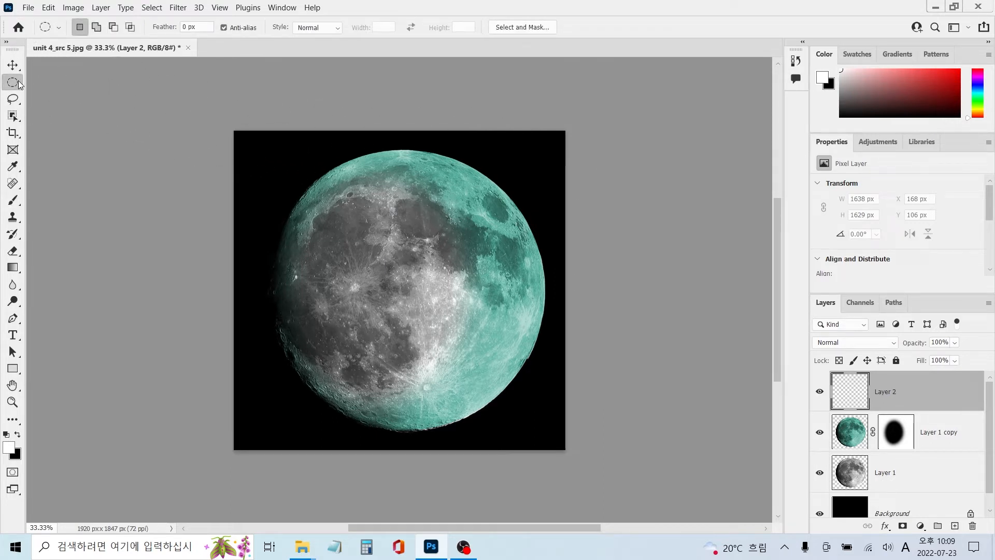
click(204, 28)
text(70)
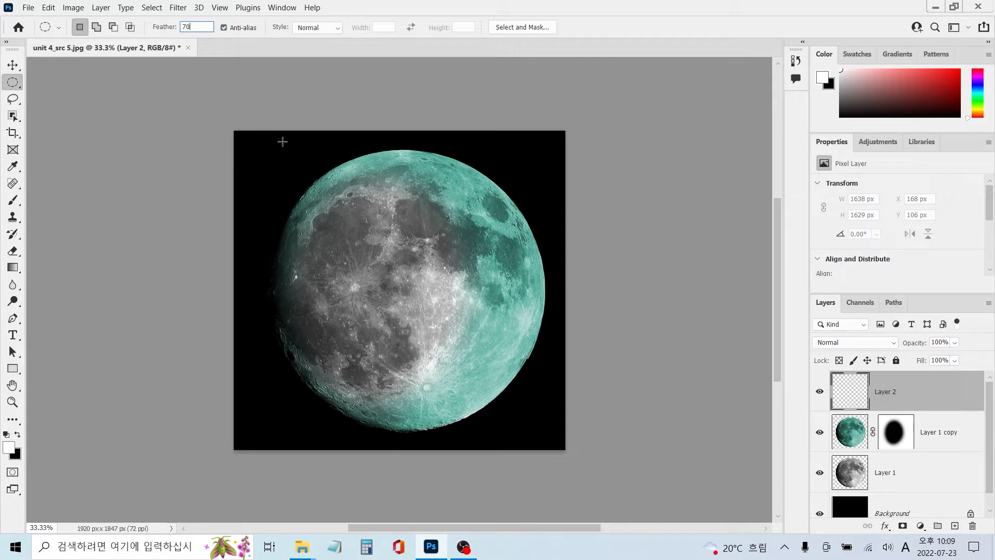
drag(285, 184, 463, 403)
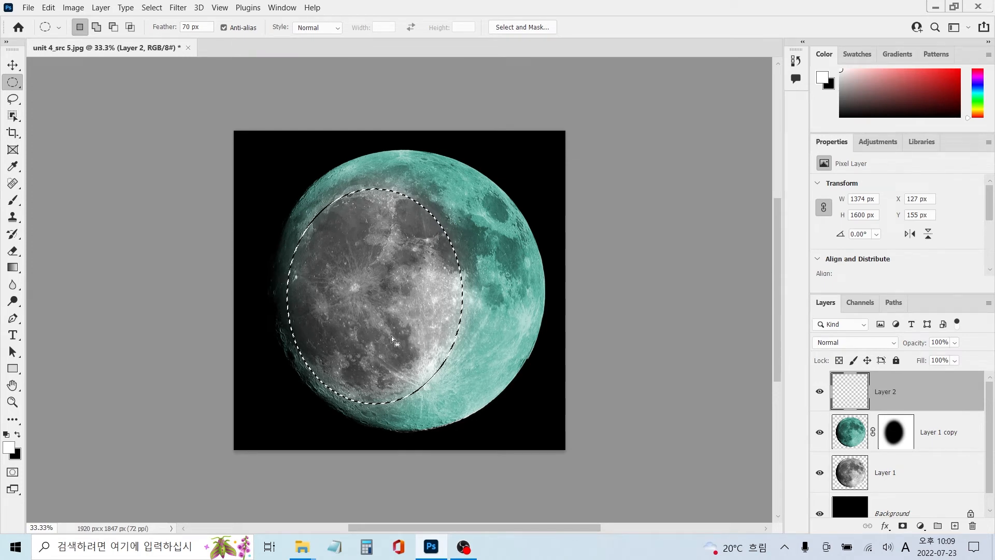
Transform the elliptical selection, scaling it to about 103% and rotating it about 7° to follow the grey area.
right_click(392, 337)
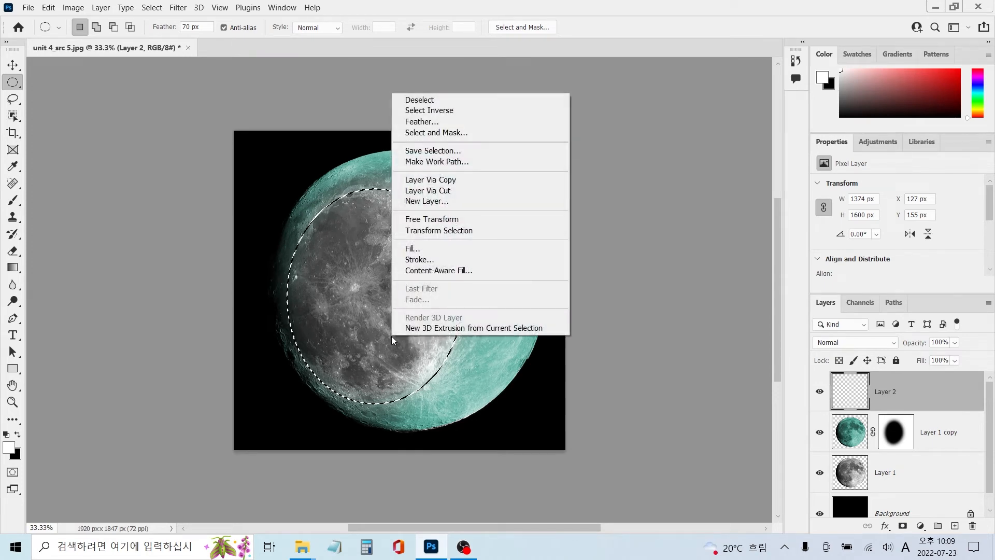
click(437, 233)
drag(374, 156, 377, 149)
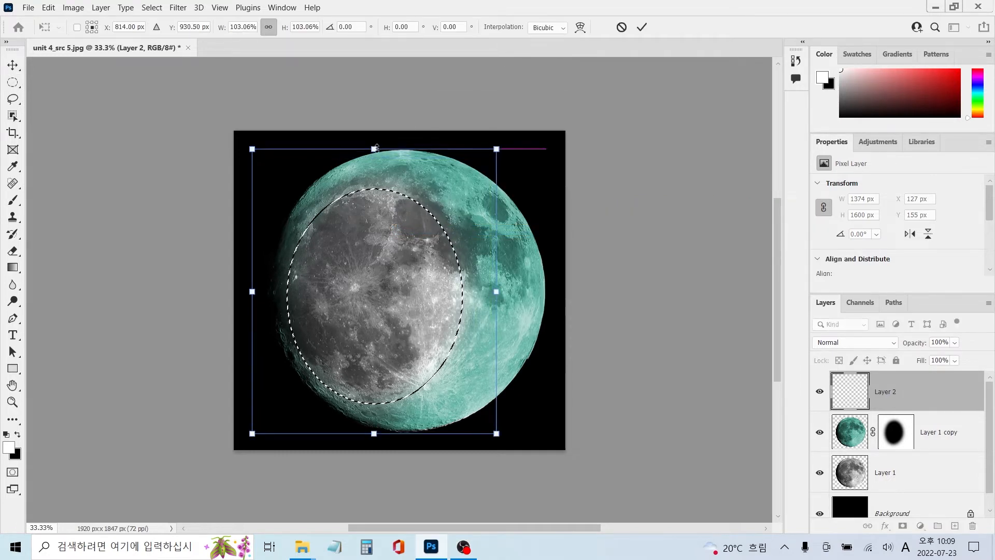
drag(508, 434, 490, 449)
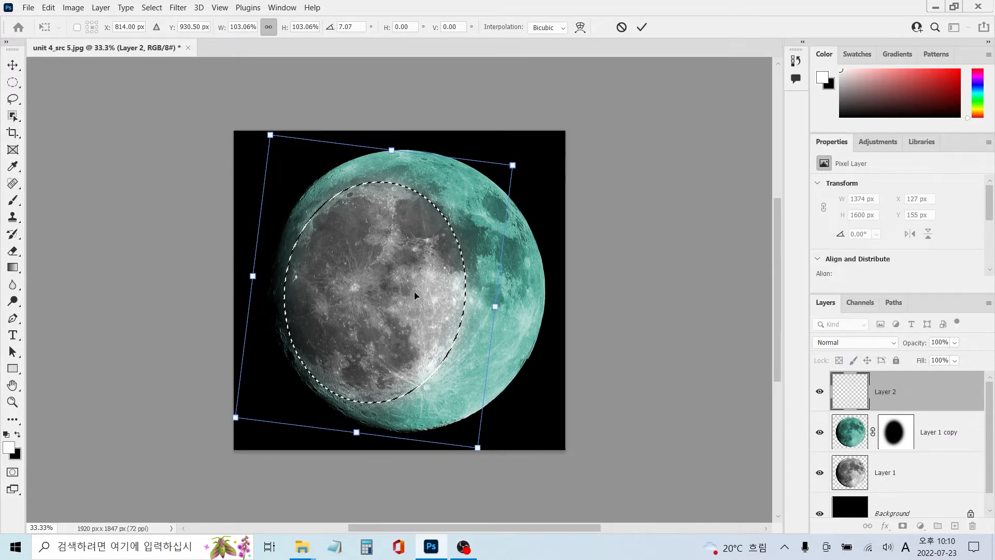
key(Return)
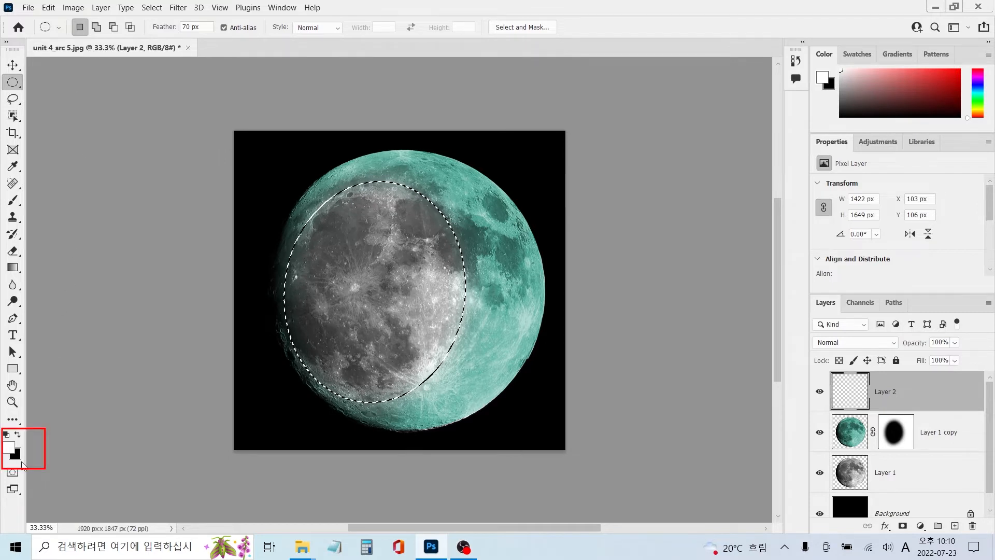
Make black the foreground colour and fill the feathered ellipse with it on the new layer.
key(x)
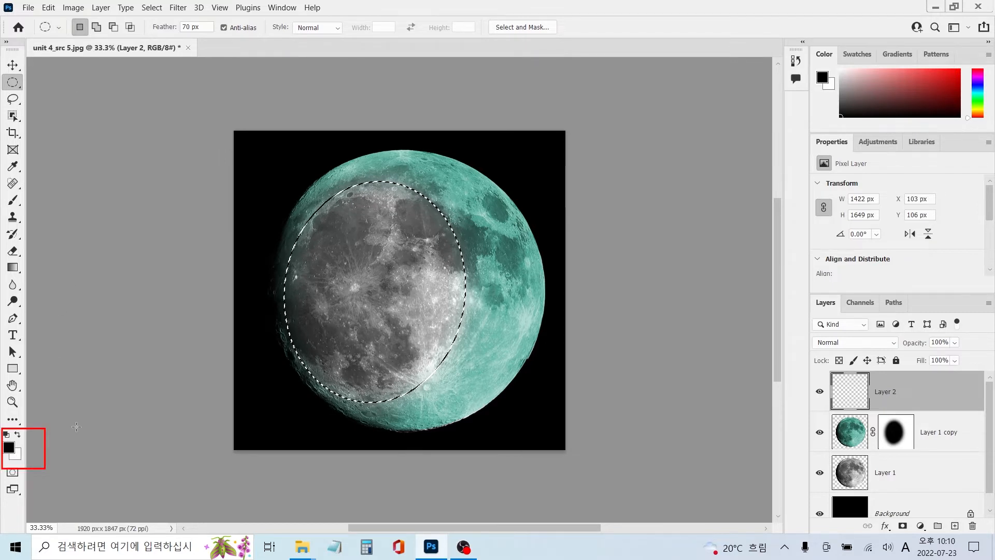
key(alt+BackSpace)
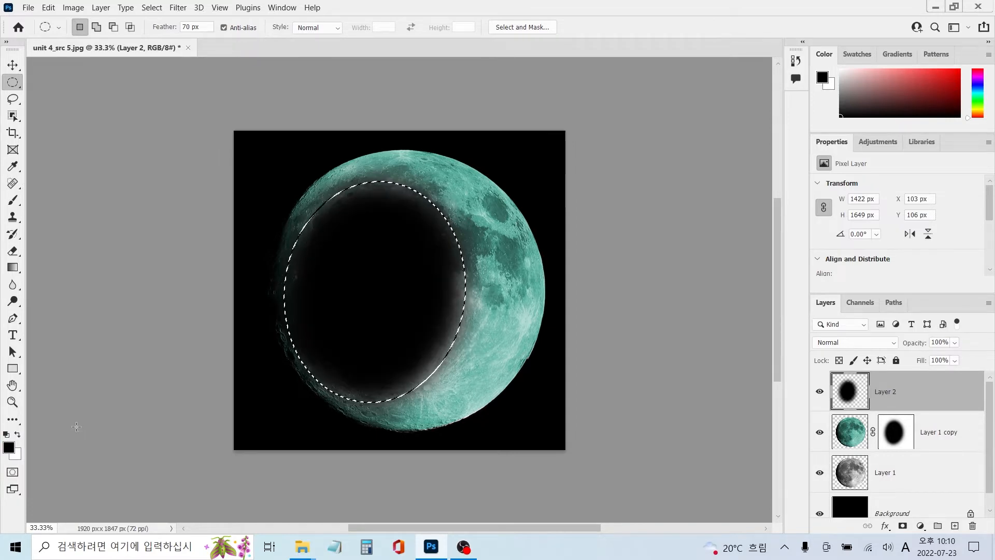
click(48, 8)
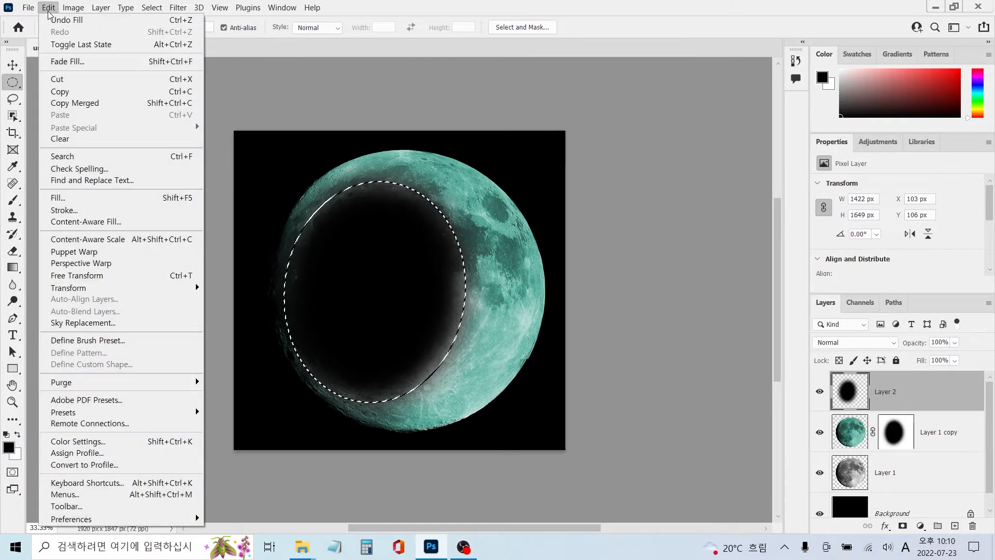
click(64, 197)
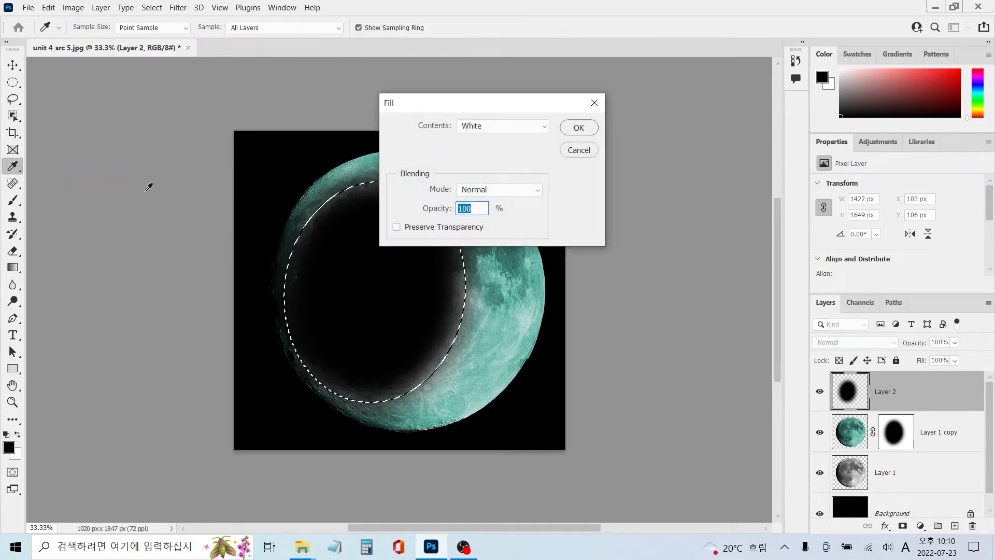
click(502, 125)
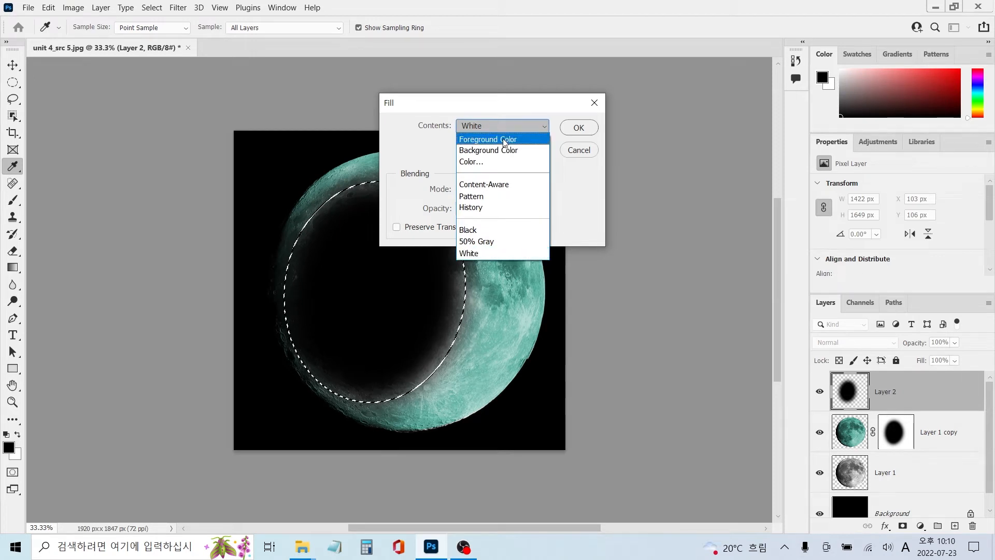
click(582, 154)
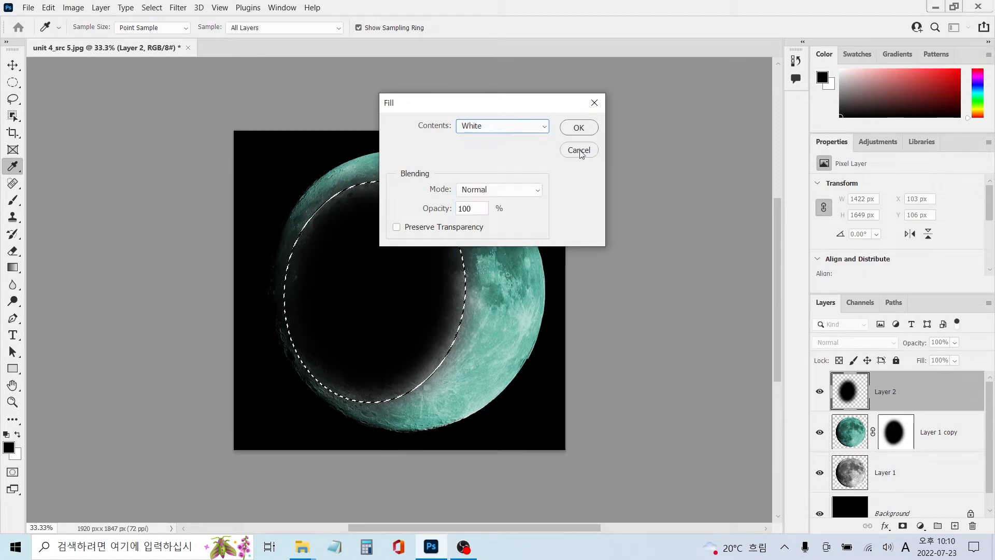
click(579, 150)
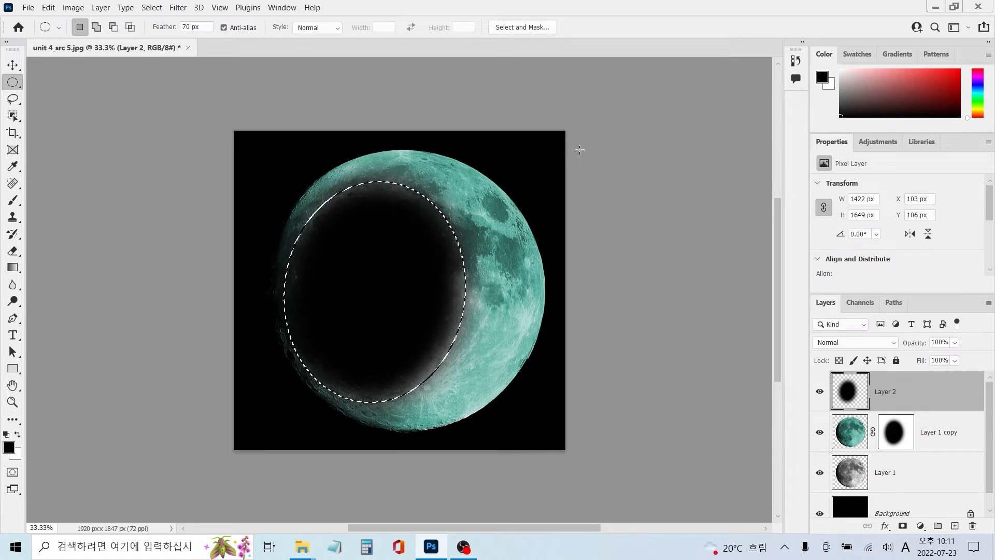
Deselect the ellipse and lower the black shadow layer's opacity to 80%.
click(152, 7)
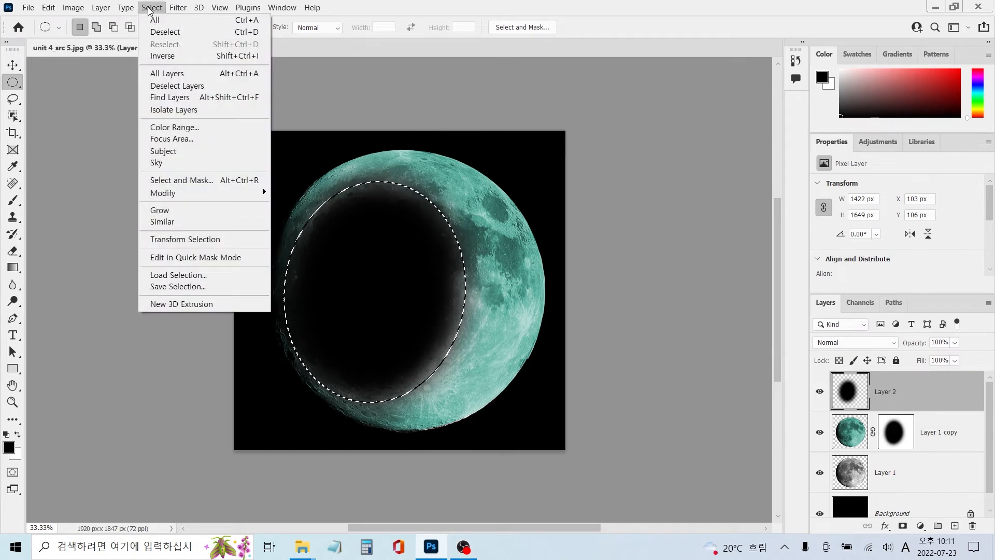
click(179, 33)
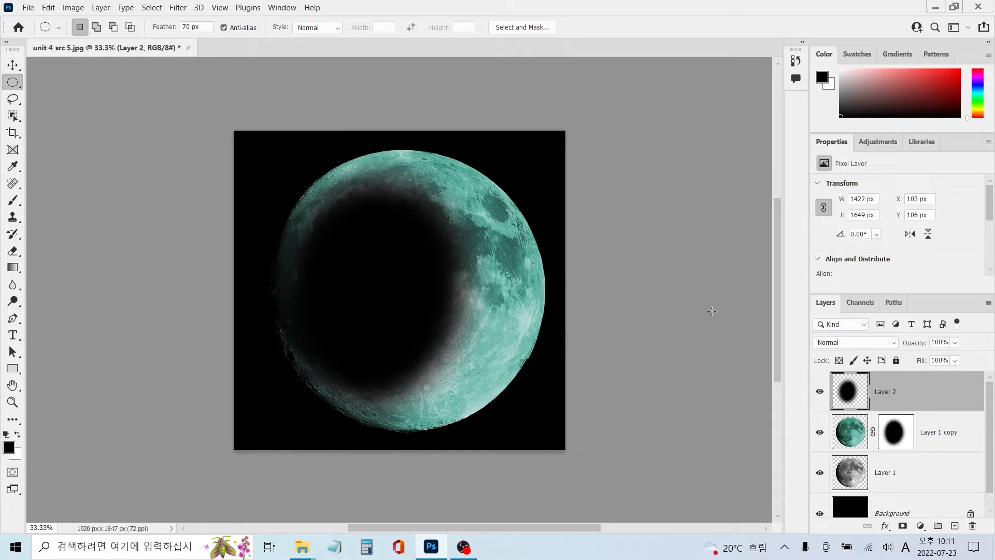
key(8)
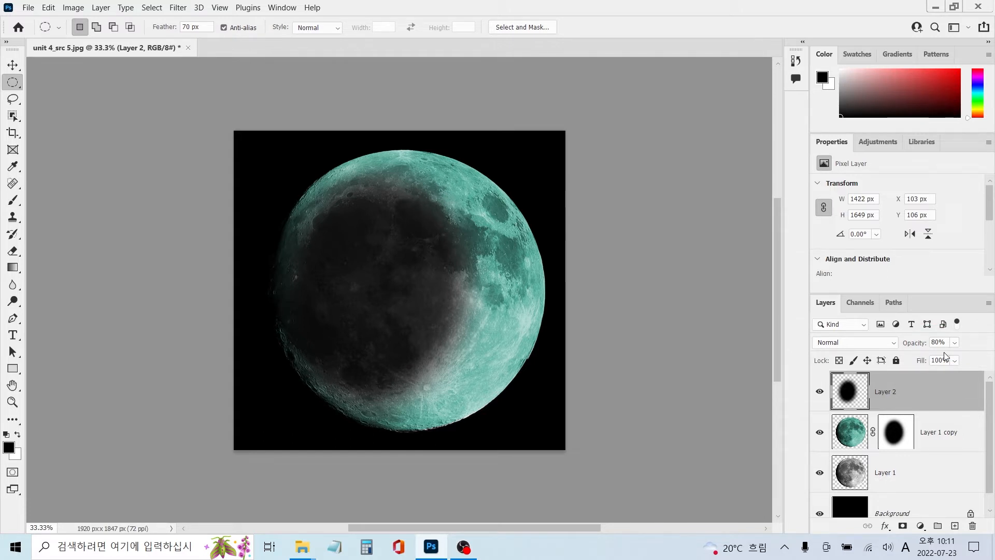
click(14, 66)
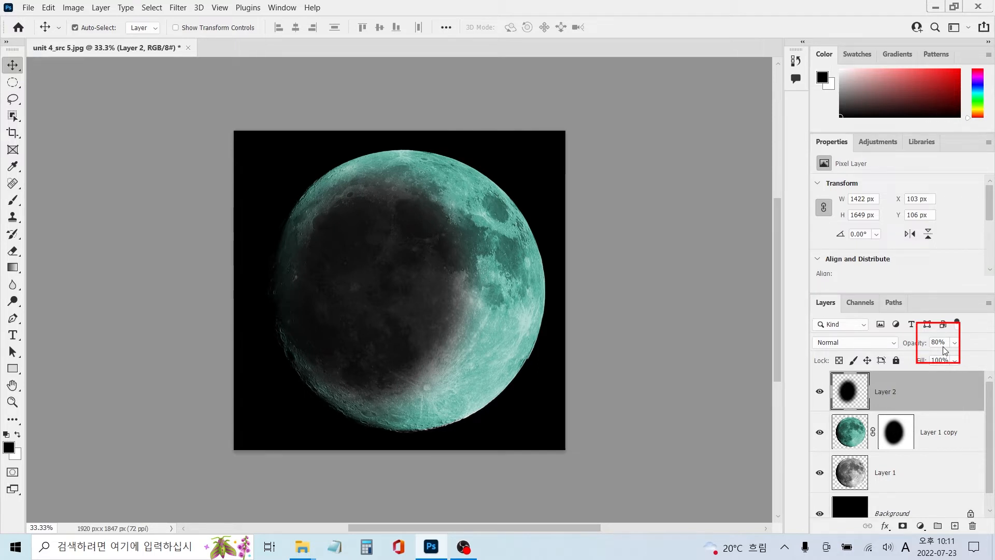
Load the Layer 1 copy Transparency channel as a new selection around the whole moon.
click(856, 436)
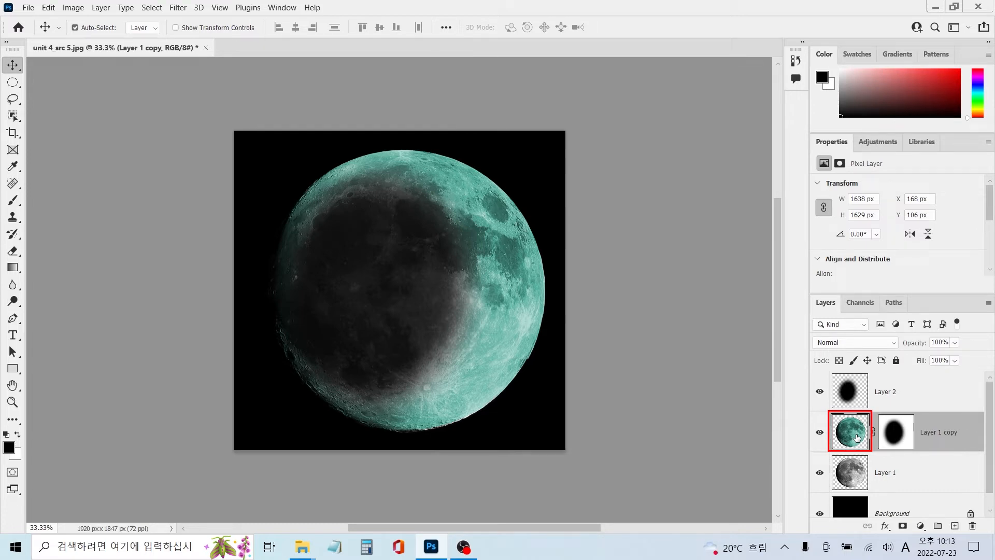
click(161, 9)
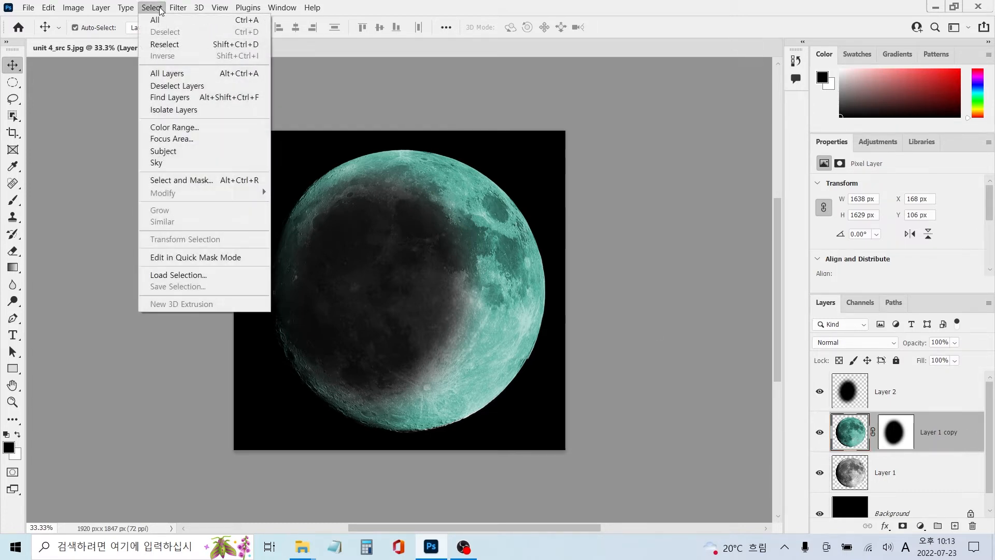
click(188, 276)
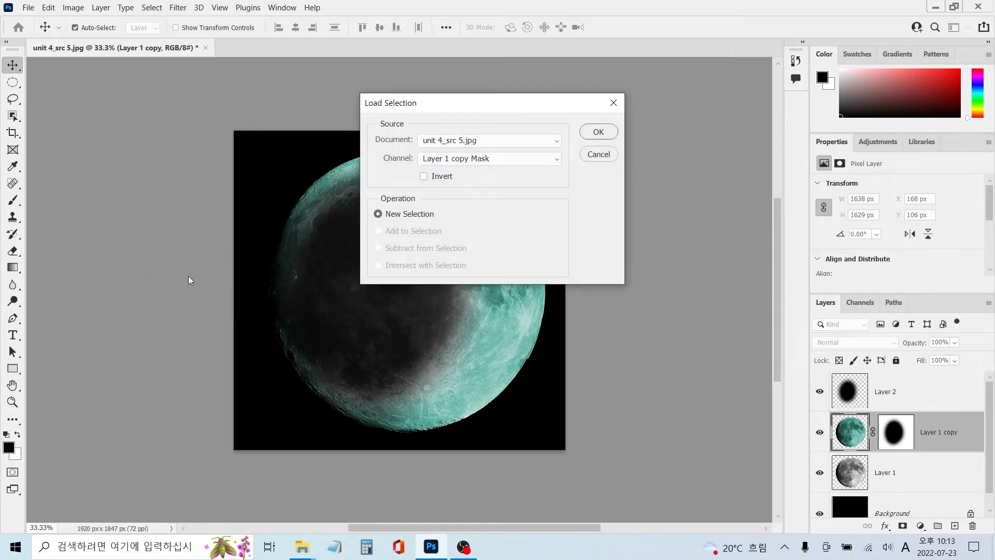
click(528, 163)
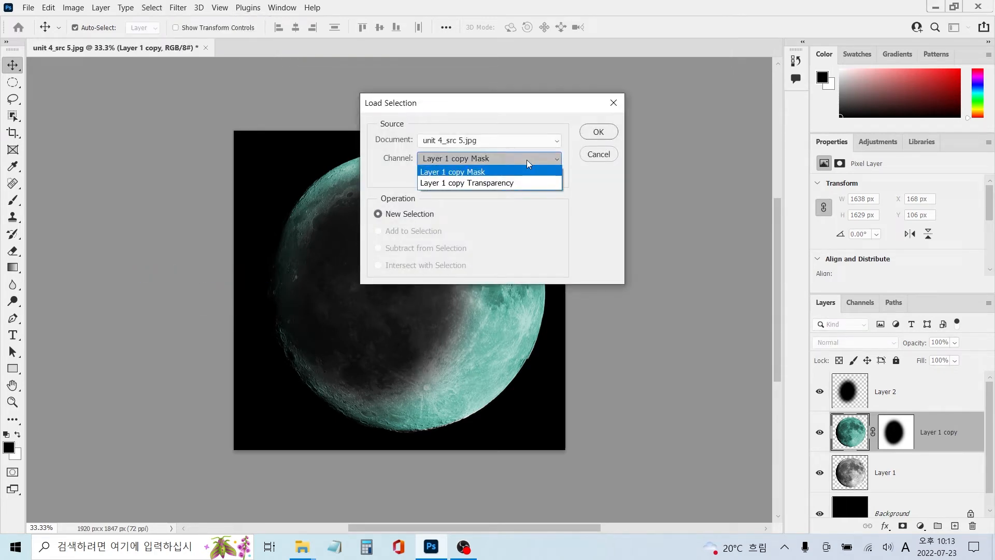
click(512, 183)
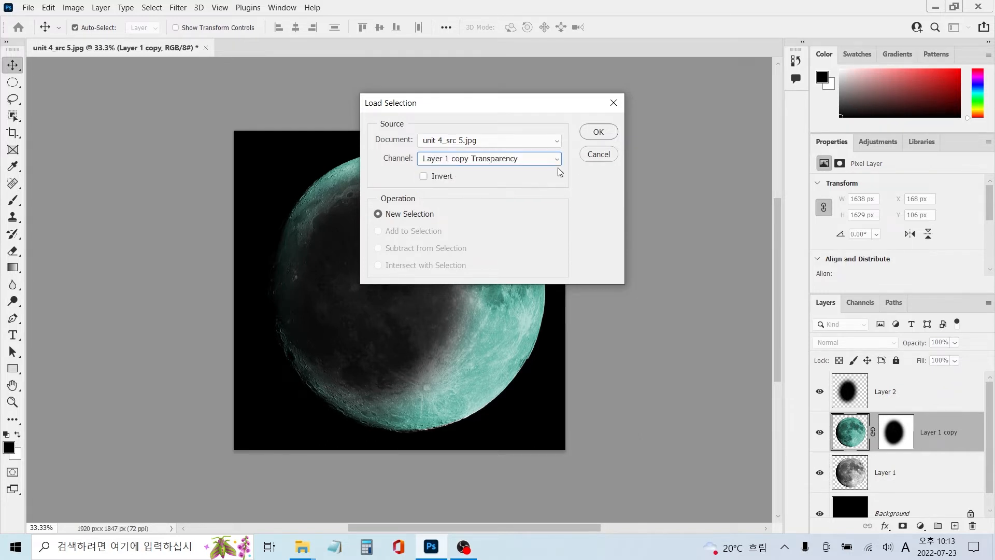
click(599, 133)
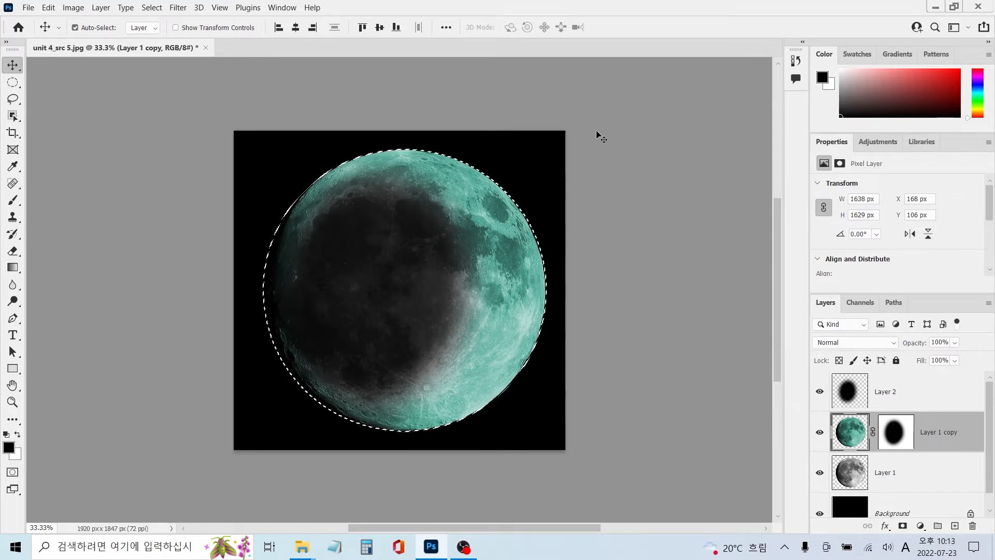
Apply the Spherize distortion to the teal moon copy with an amount of 100% in Normal mode.
click(178, 9)
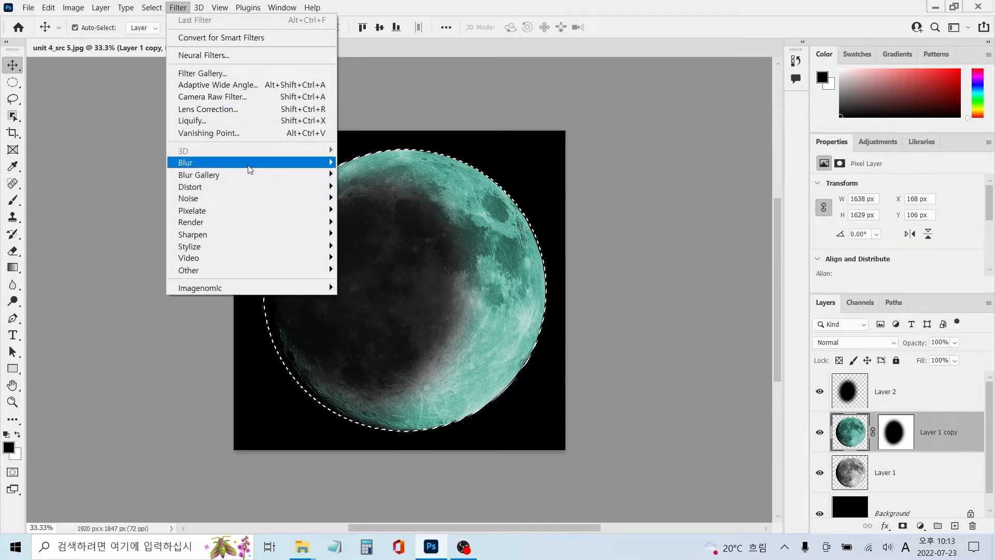
mouse_move(253, 185)
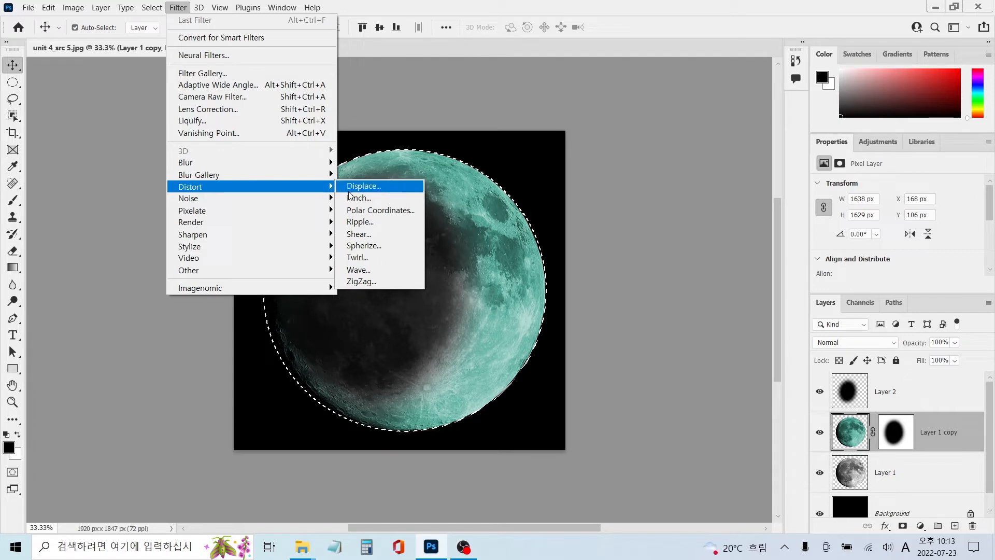
click(375, 245)
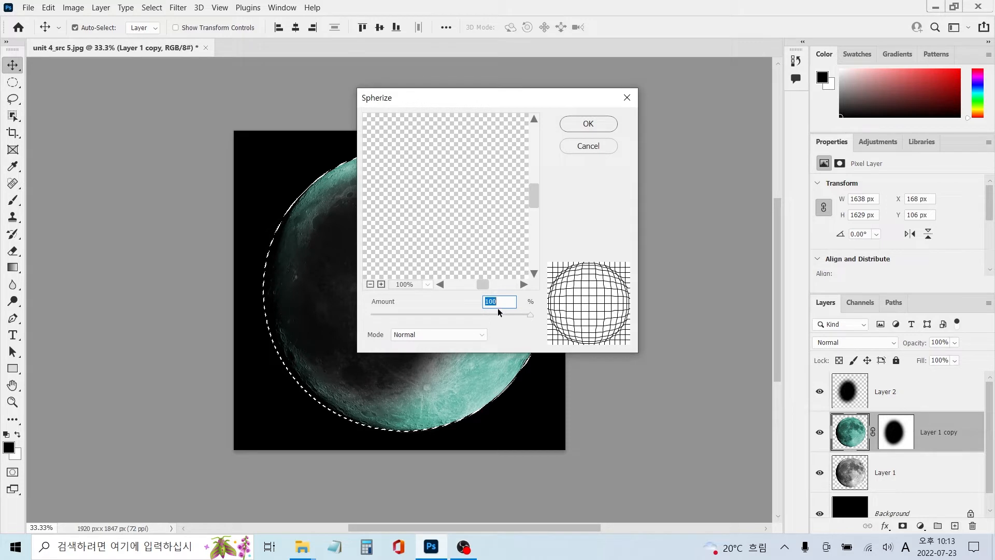
click(590, 128)
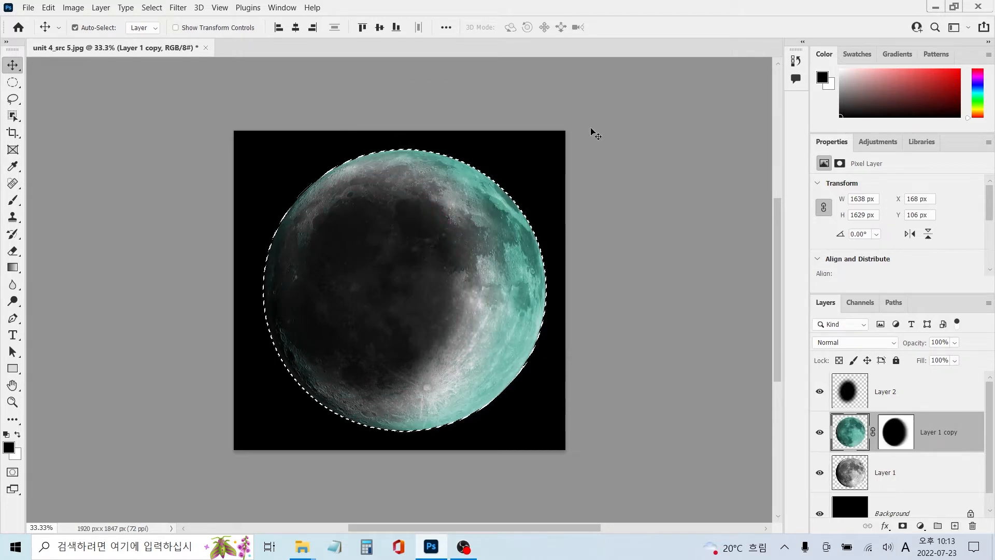
Repeat the last Spherize filter on the grey moon in Layer 1.
click(855, 477)
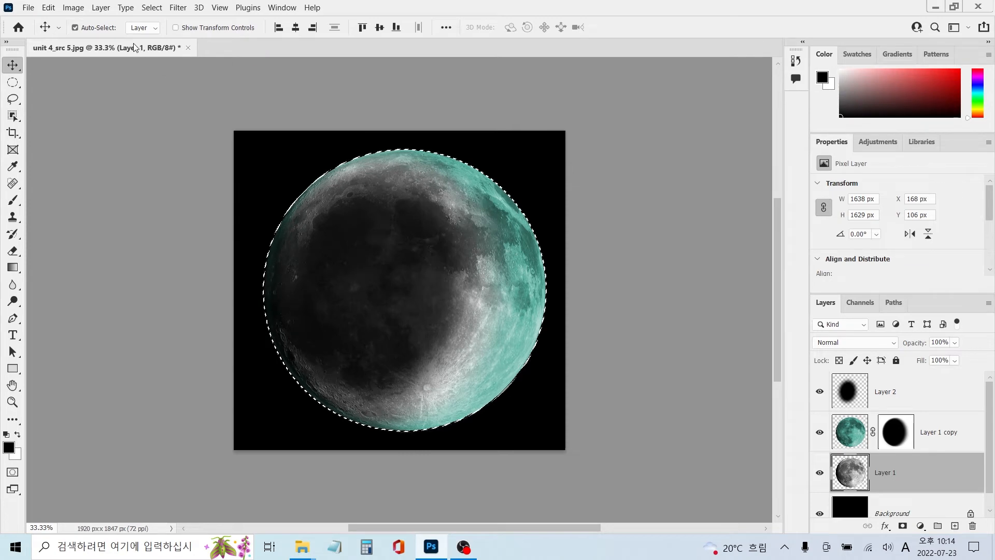
click(178, 8)
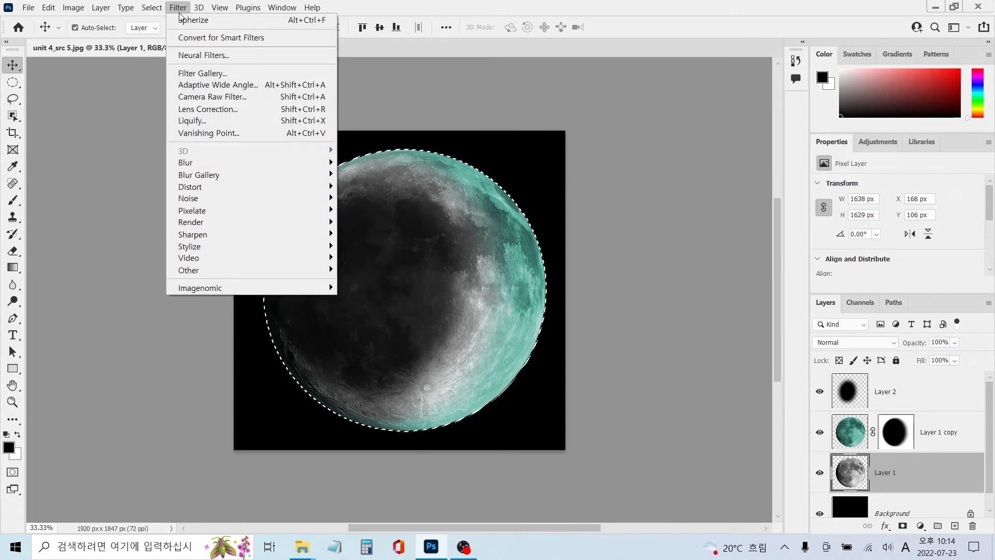
click(186, 19)
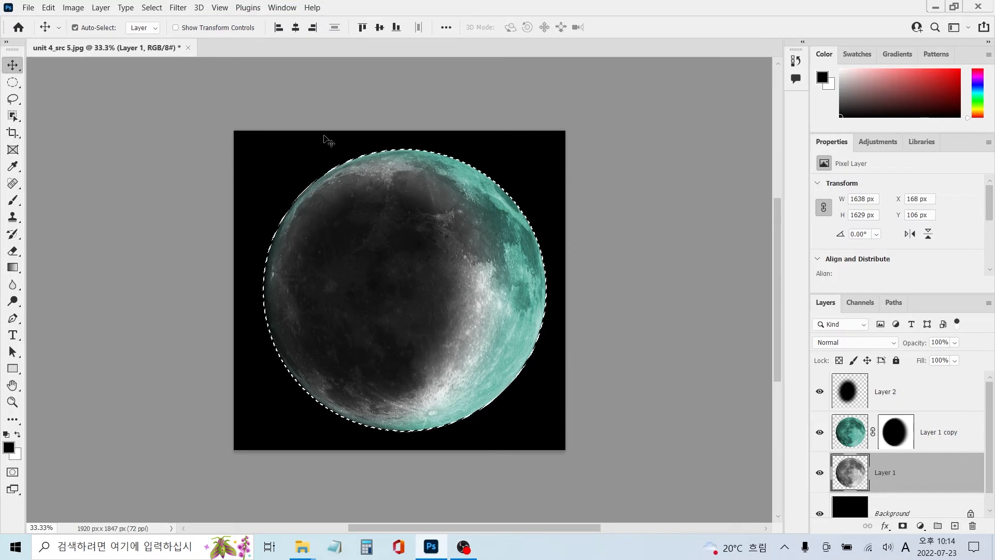
Deselect the moon and open the unit 4_src 5-1 space image from the unit 4 folder.
click(150, 10)
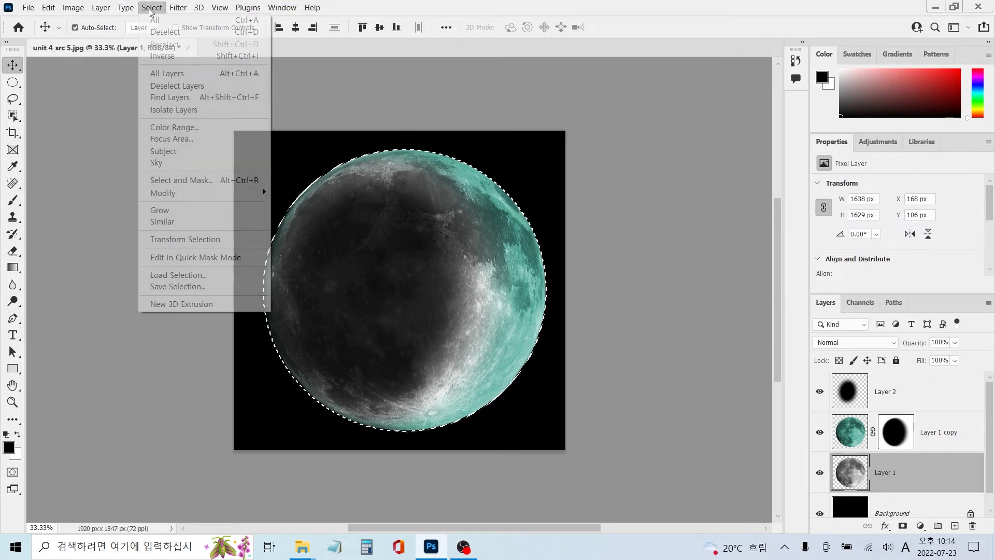
click(169, 33)
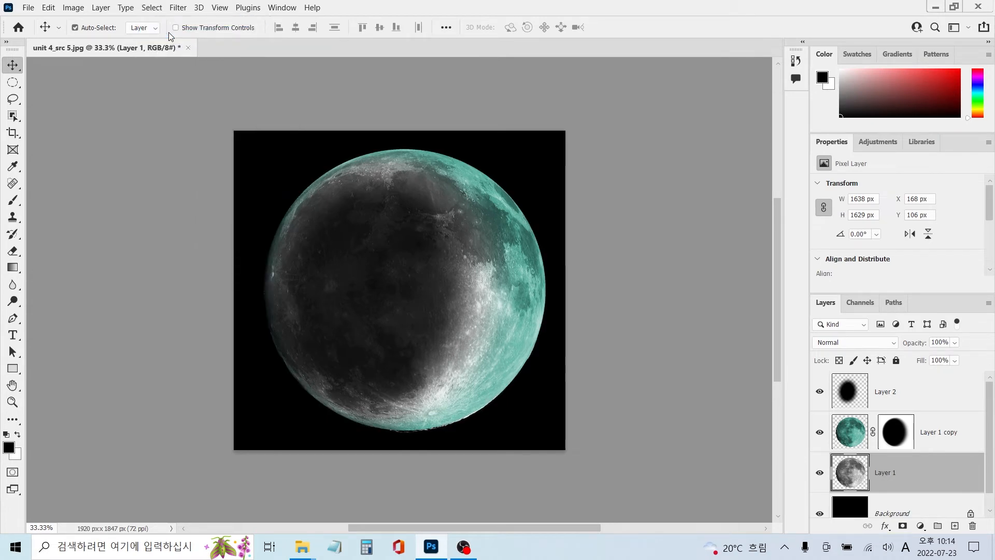
key(ctrl+o)
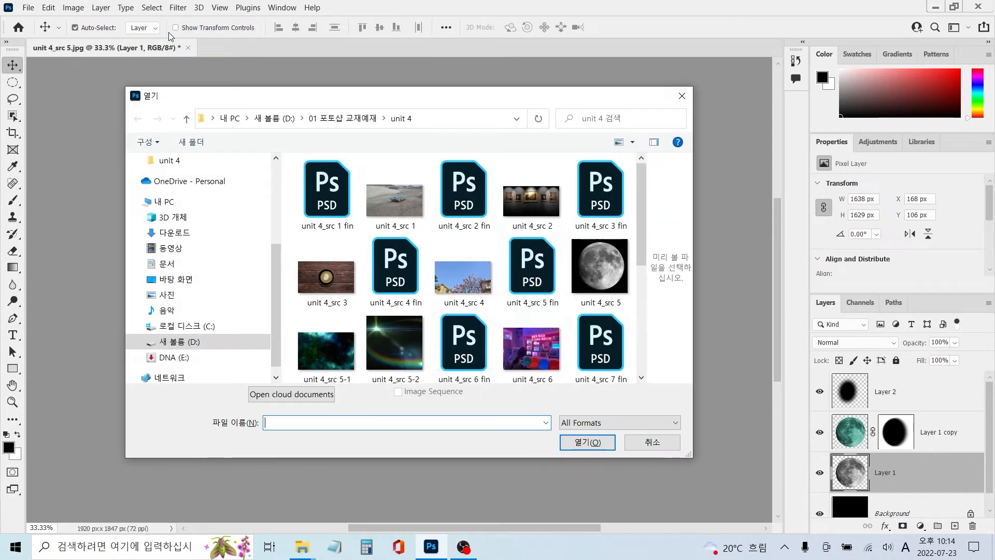
click(328, 342)
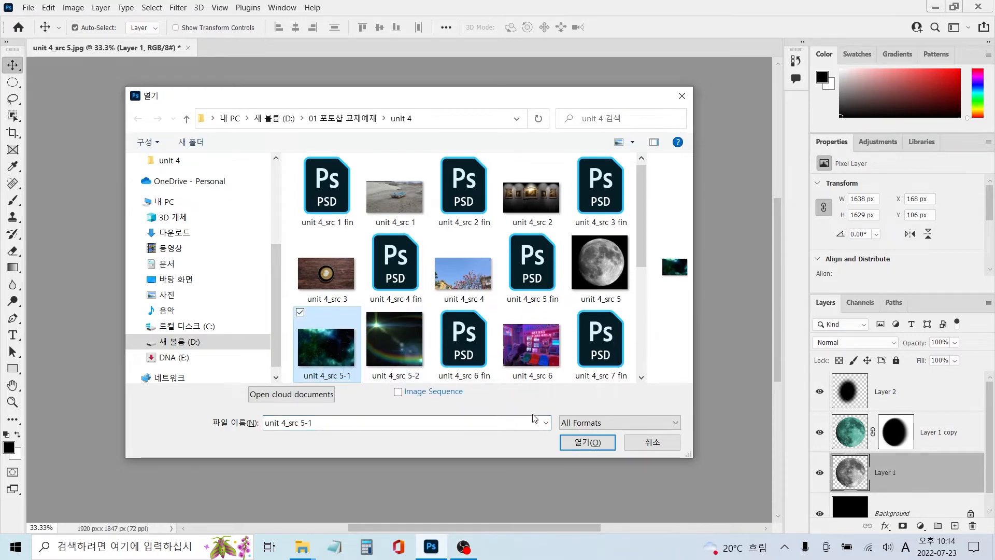
click(583, 442)
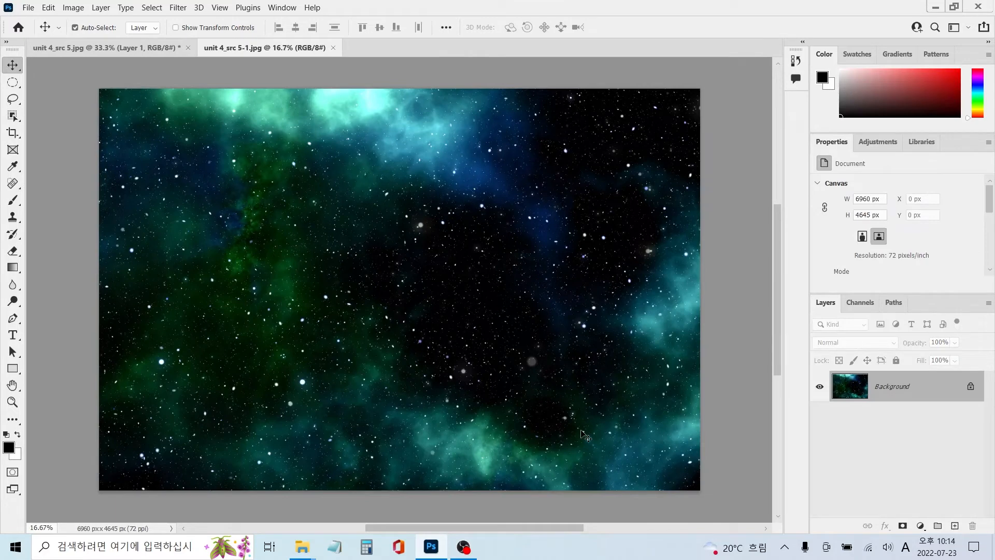
Select the entire space image, copy it, and close its document.
click(152, 12)
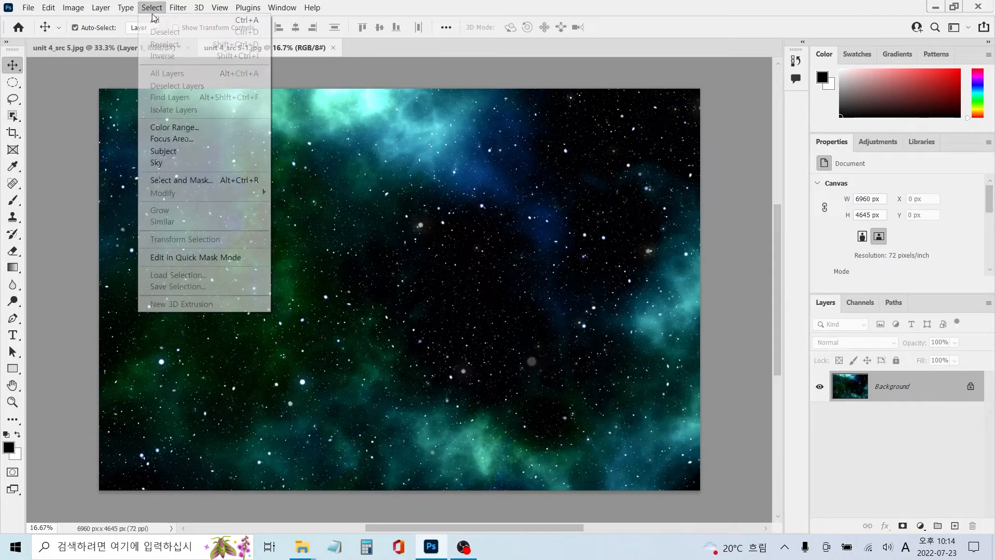
click(157, 20)
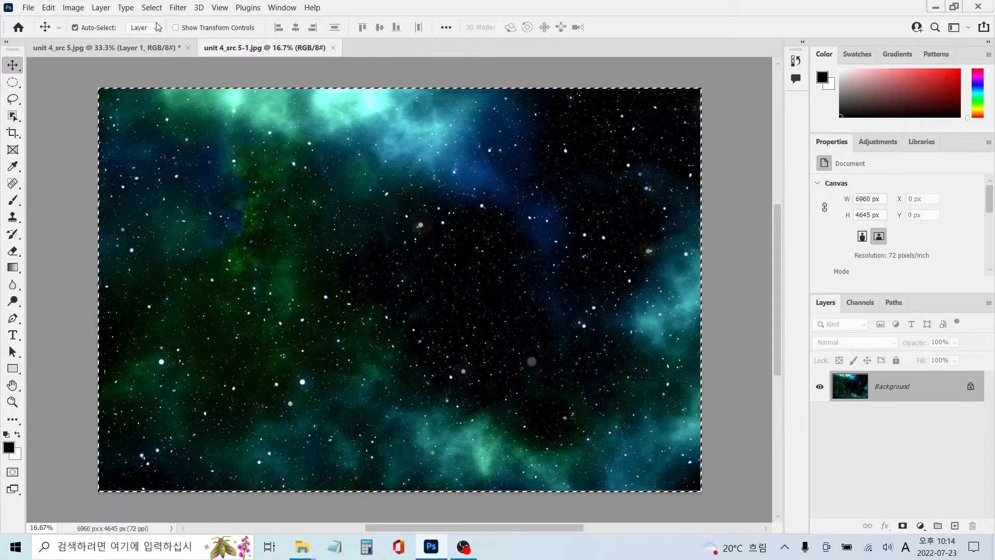
click(50, 12)
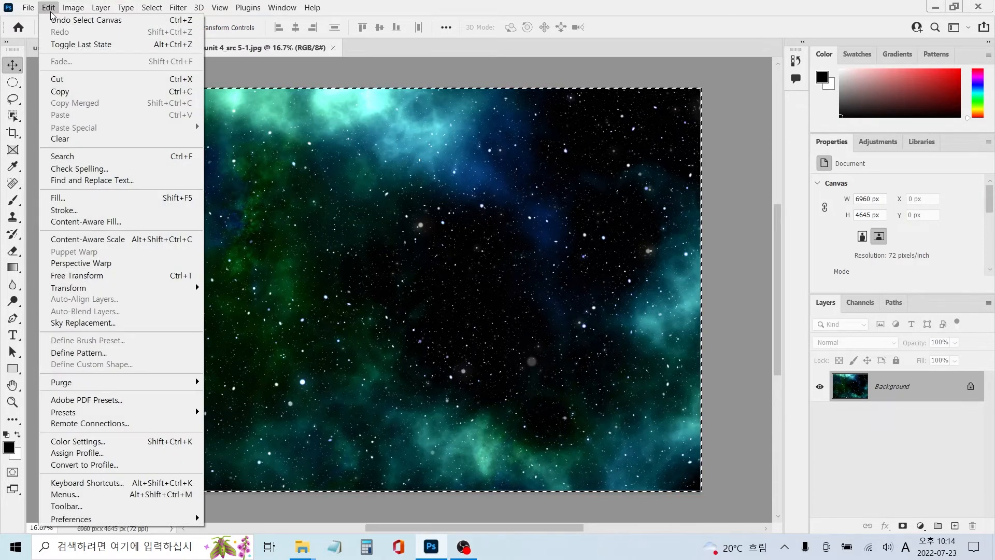
click(72, 93)
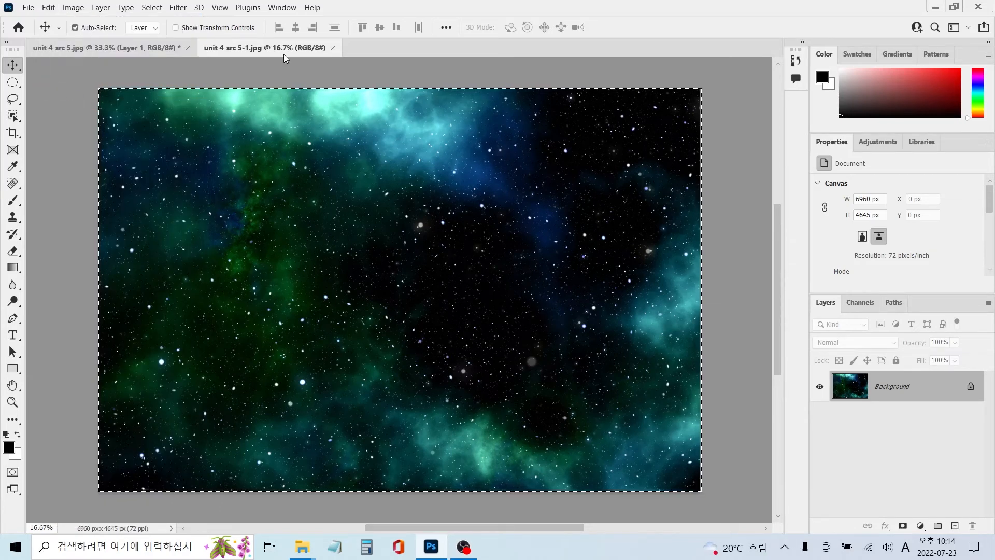
click(34, 9)
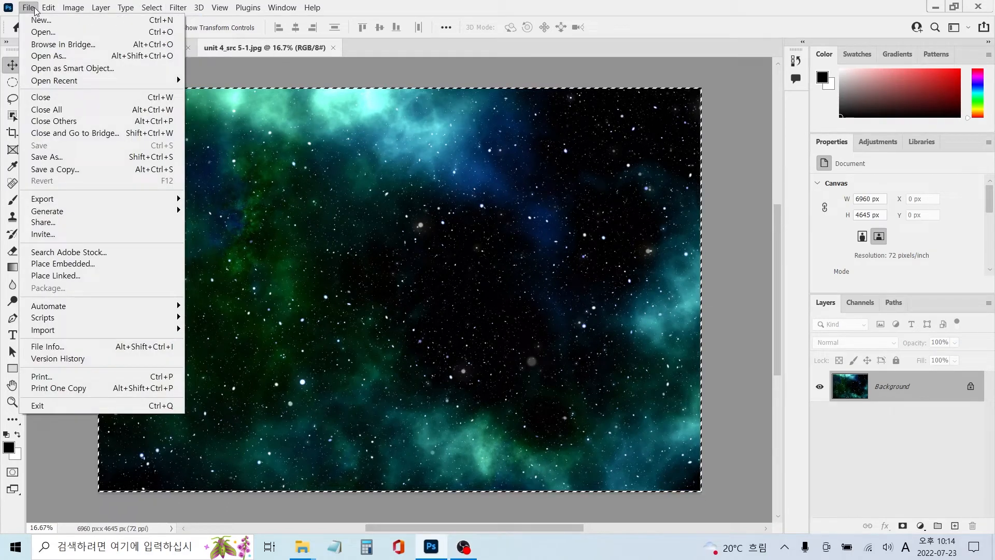
click(38, 98)
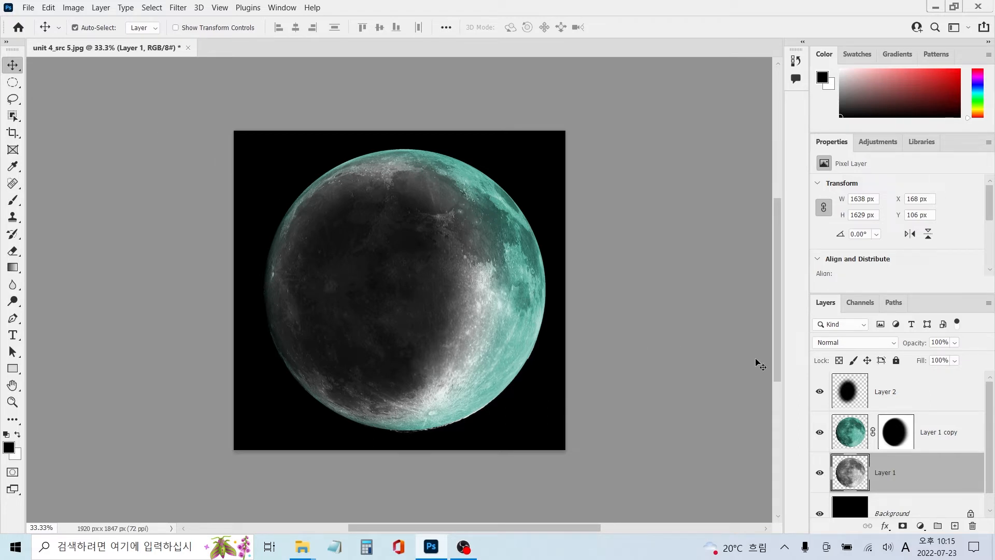
Paste the space image into the moon document and send its layer to the bottom, just above the Background.
click(941, 388)
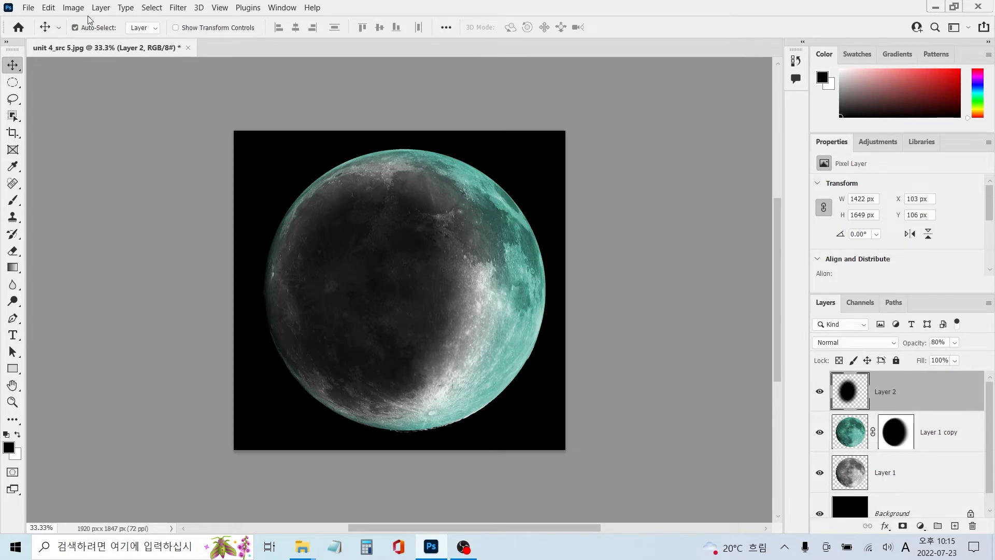
click(49, 8)
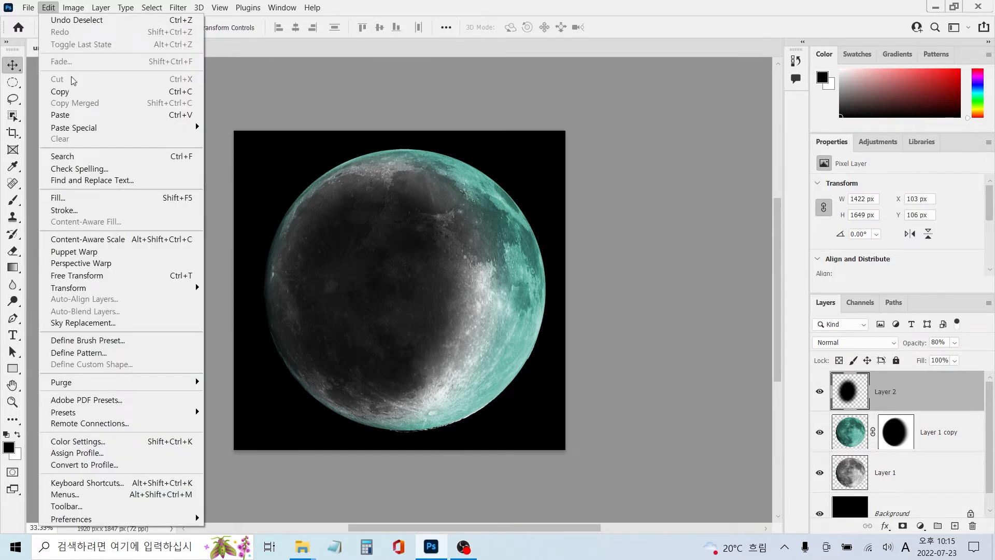
click(76, 115)
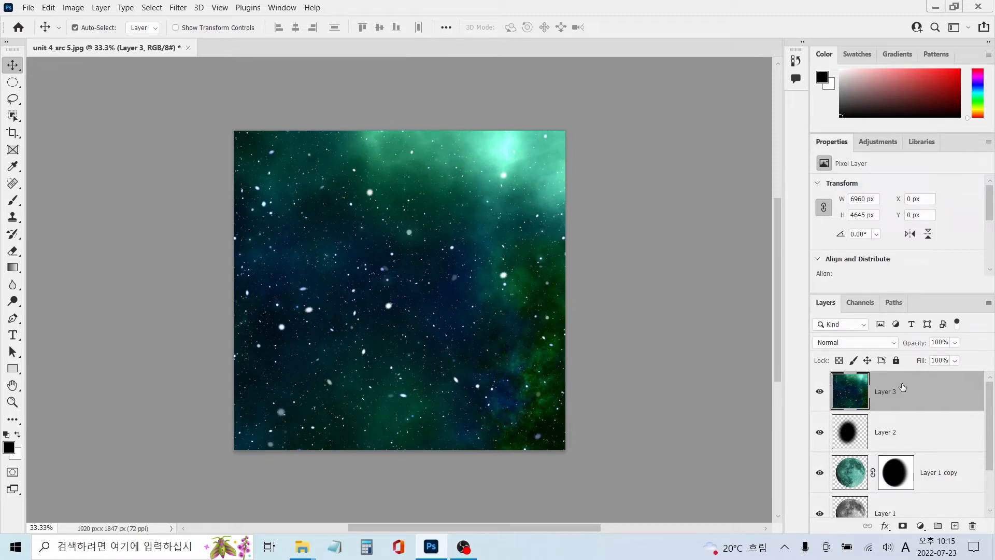
key(ctrl+shift+bracketleft)
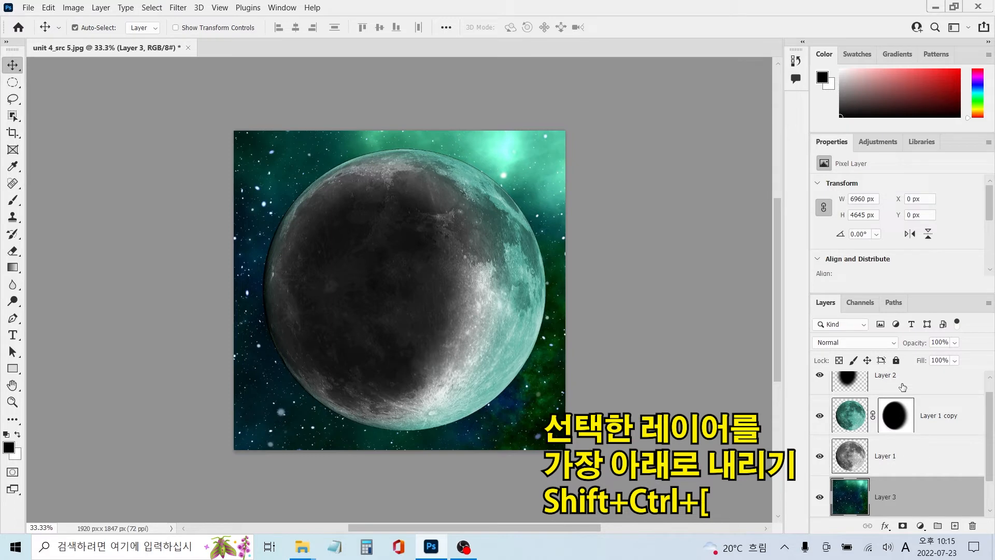
Add an Inner Glow to Layer 1 copy, reset it to its defaults, and set its size to 40 px.
click(850, 415)
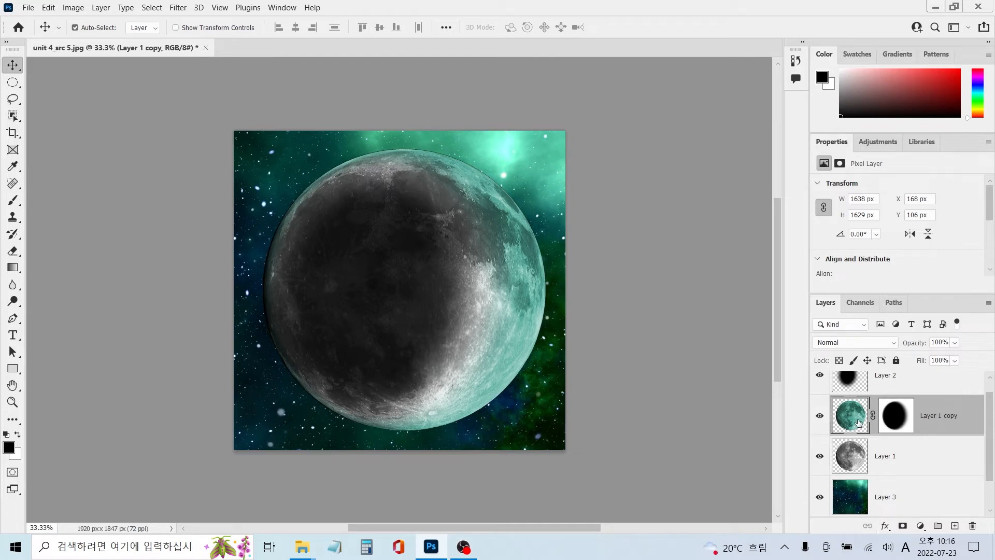
click(886, 526)
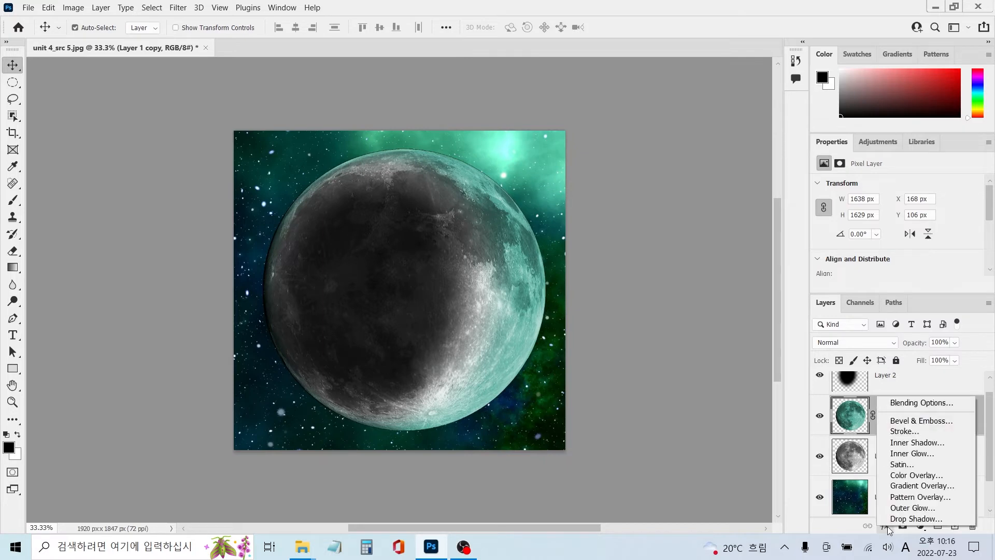
click(902, 454)
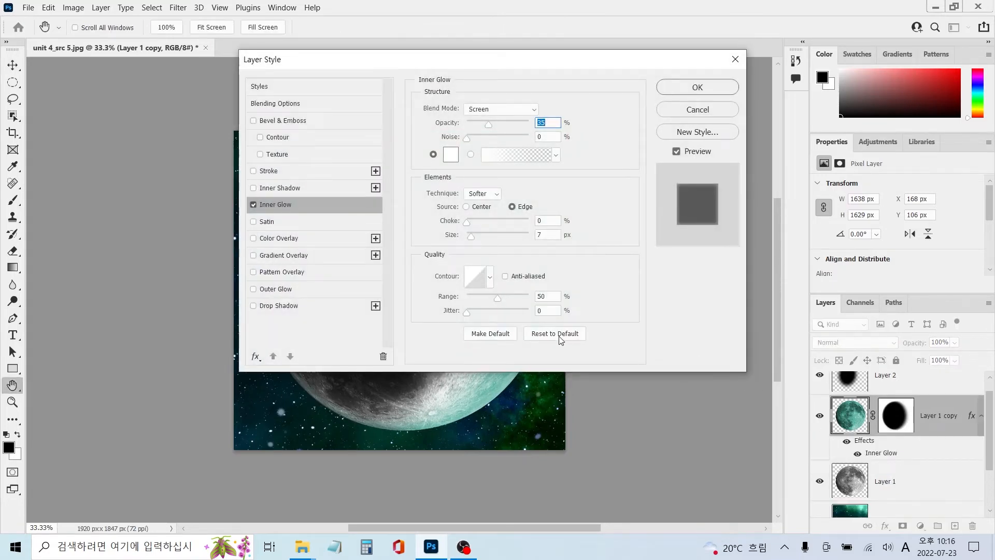
click(560, 339)
click(541, 235)
double_click(538, 235)
text(40)
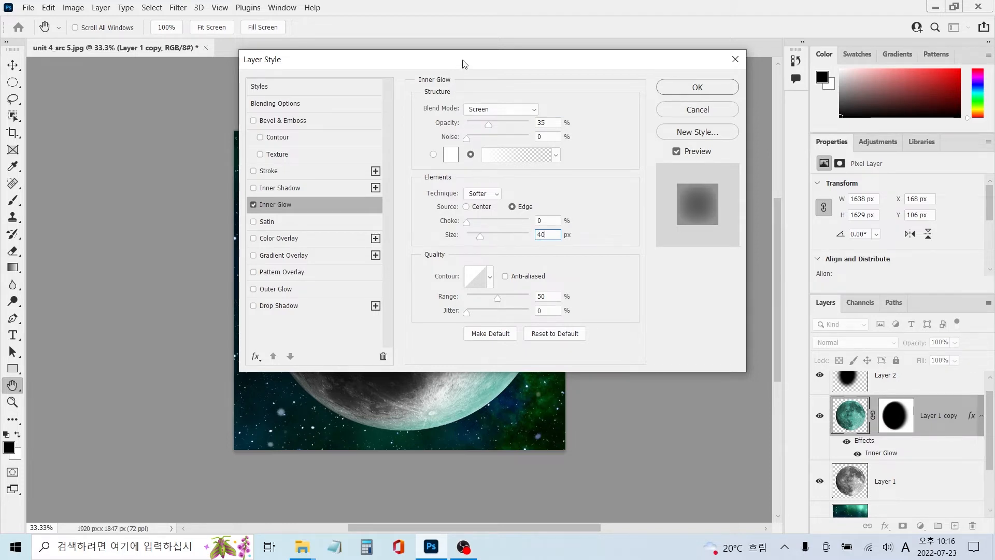
drag(464, 62, 602, 74)
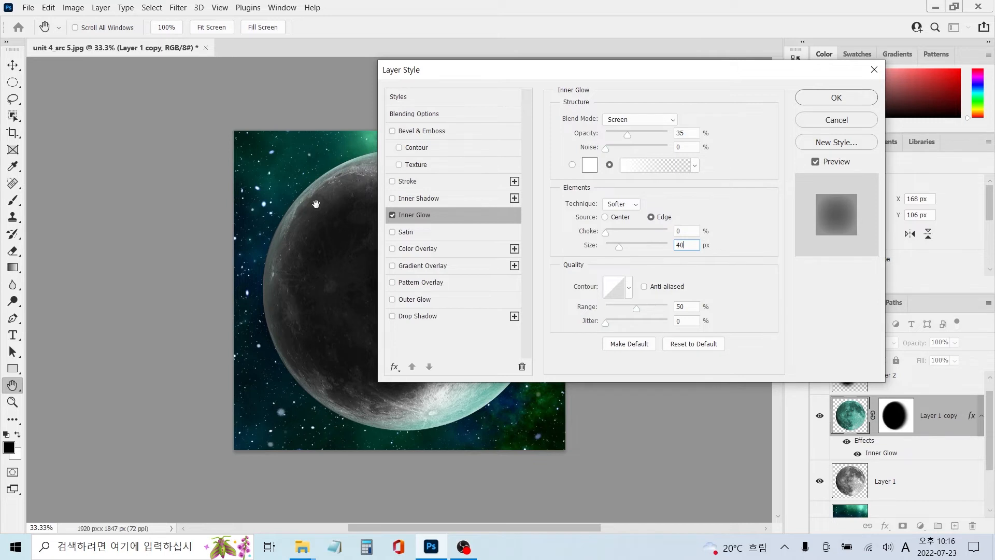
Enable an Outer Glow on Layer 1 copy and set its colour to blue-violet 4901ff.
click(420, 301)
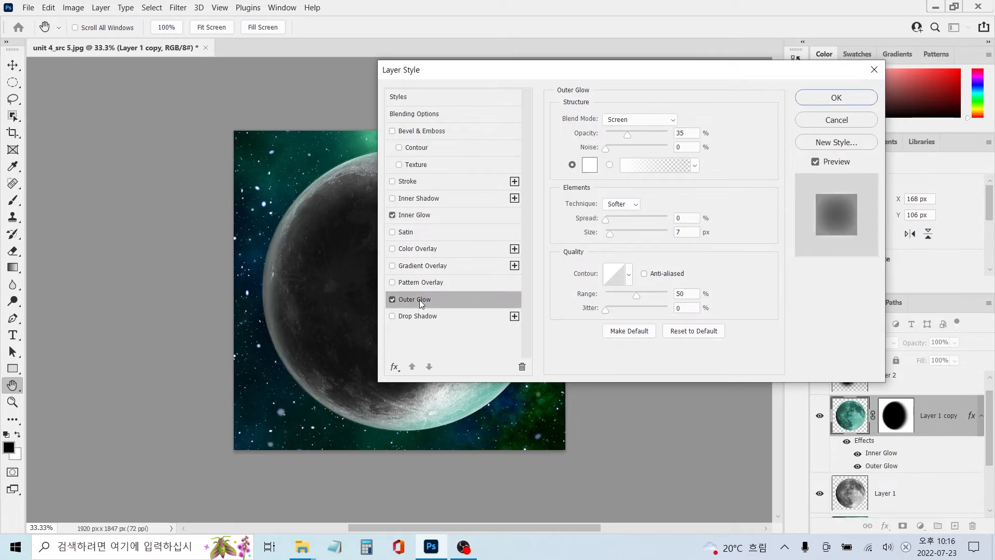
click(590, 166)
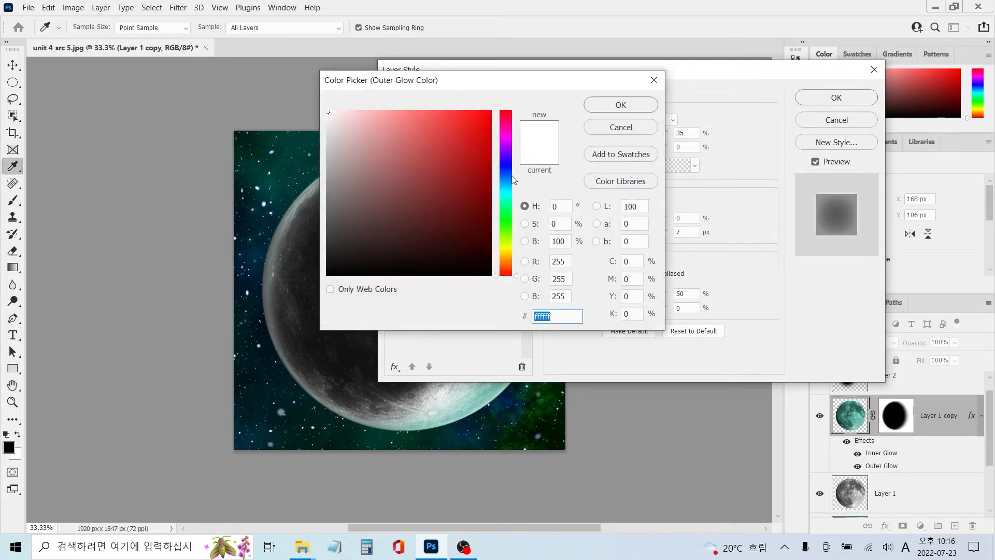
click(505, 157)
drag(488, 126, 492, 110)
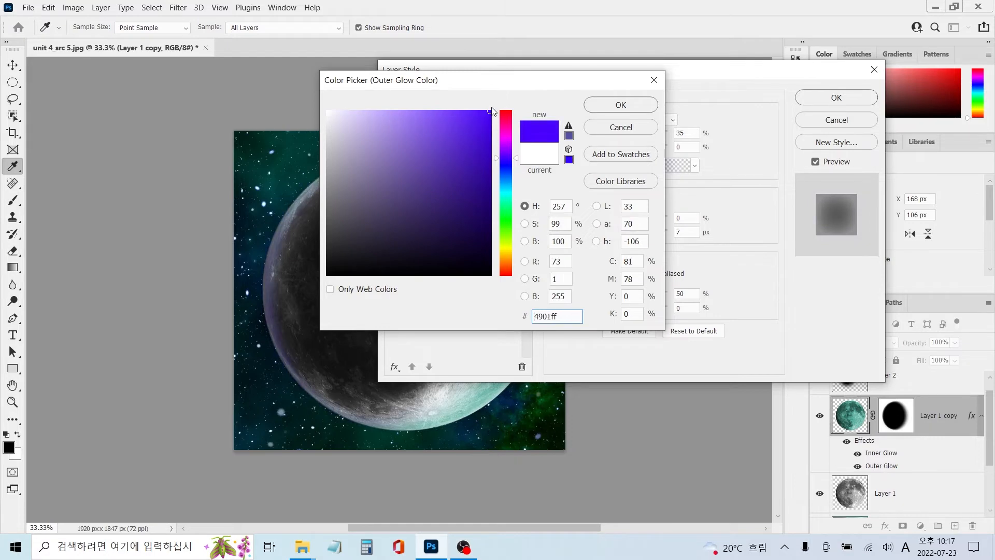
click(614, 111)
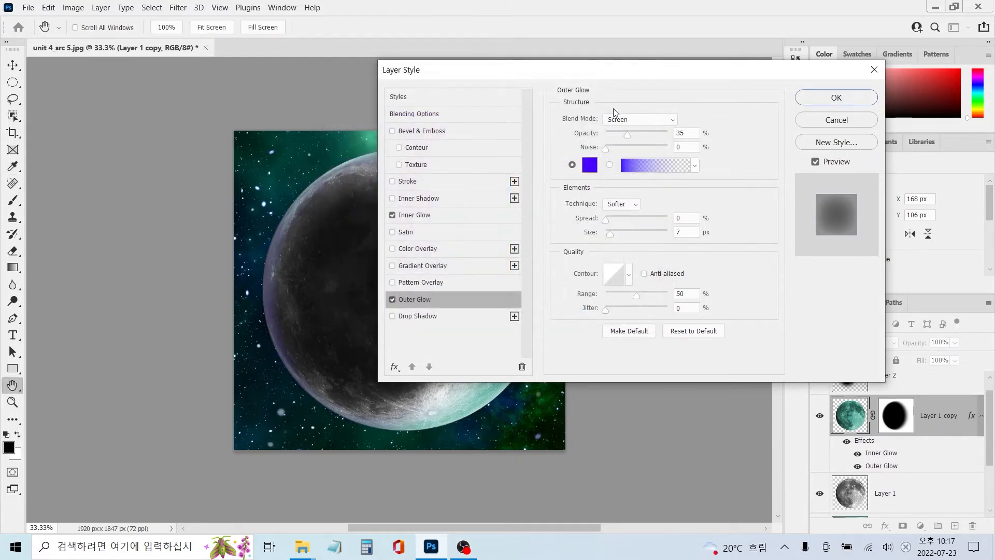
Set the Outer Glow's opacity to 75% and size to 80 px, and apply the layer style.
drag(689, 134, 672, 136)
text(75)
drag(683, 233, 671, 235)
text(80)
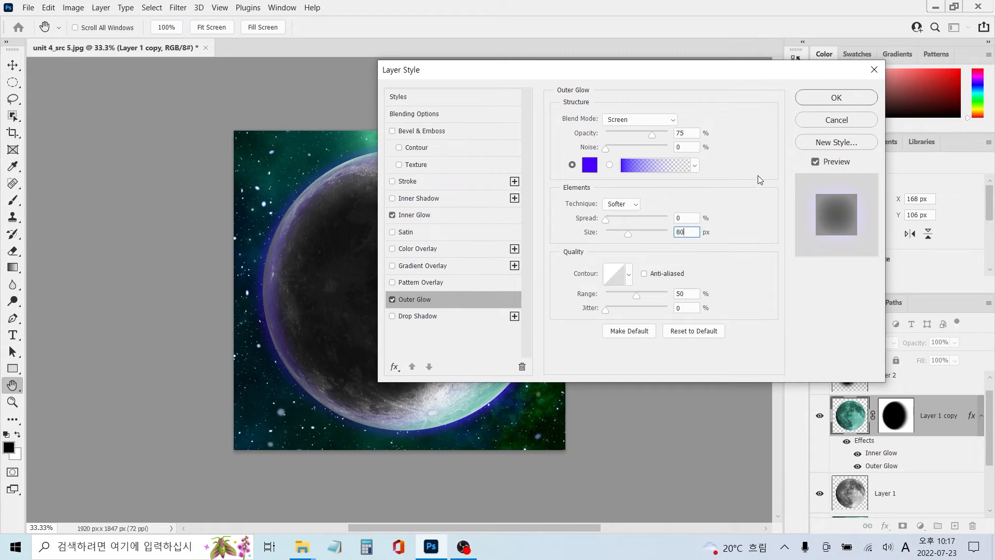
click(836, 103)
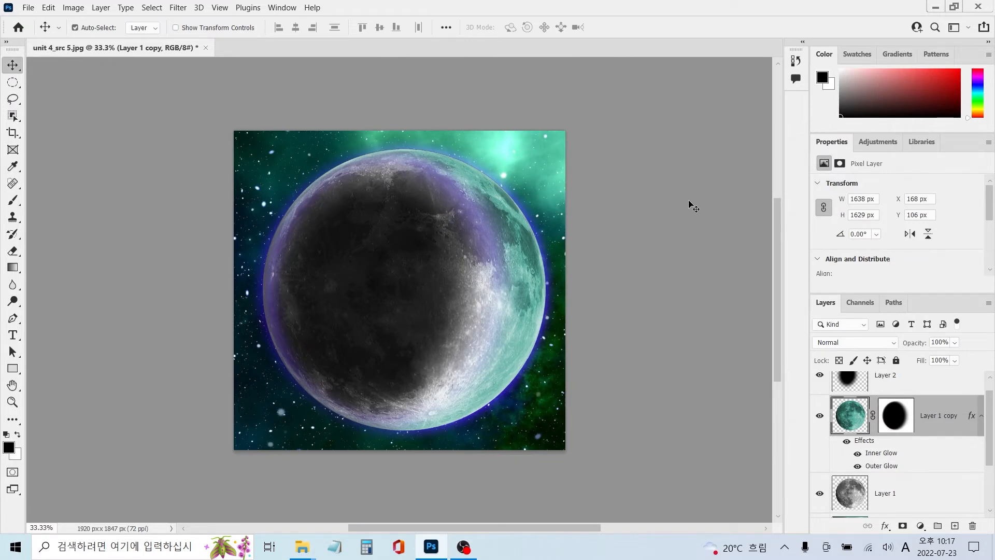
Open the unit 4_src 5-2 lens flare image and copy its whole canvas.
key(ctrl+o)
click(403, 351)
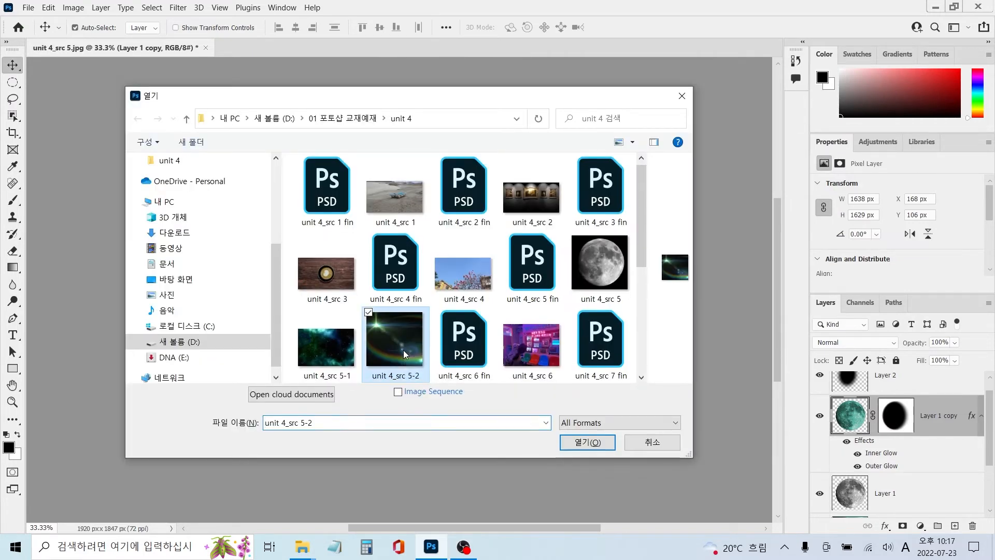
click(577, 441)
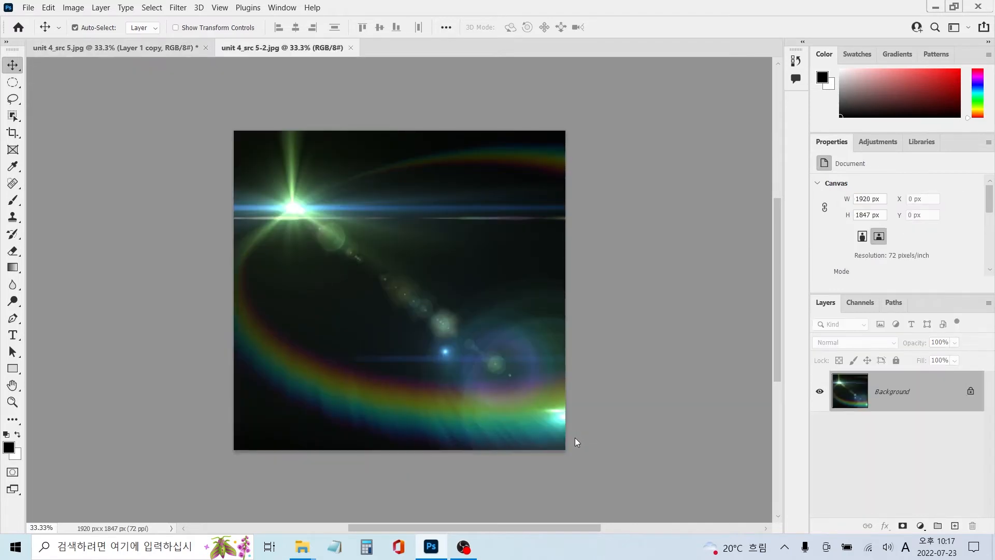
key(ctrl+a)
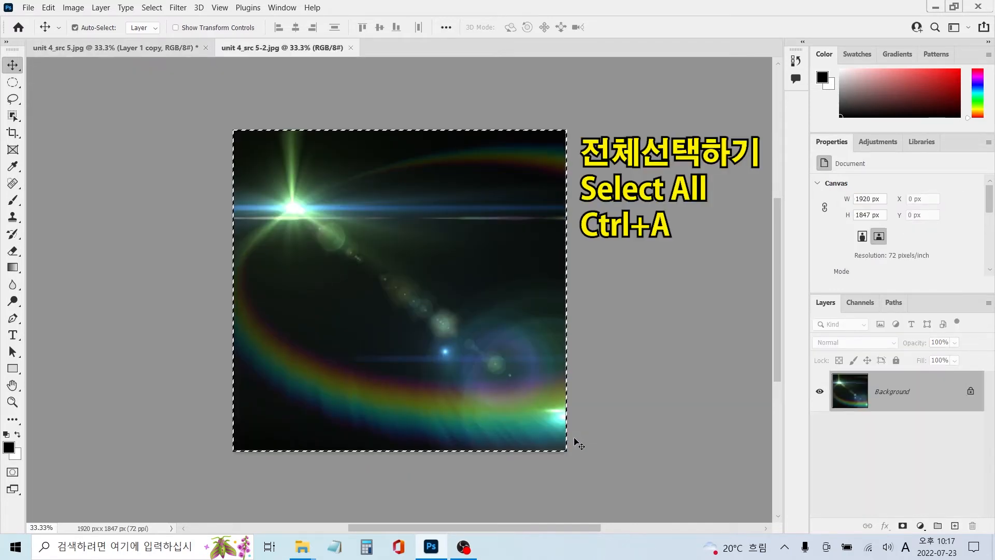
key(ctrl+c)
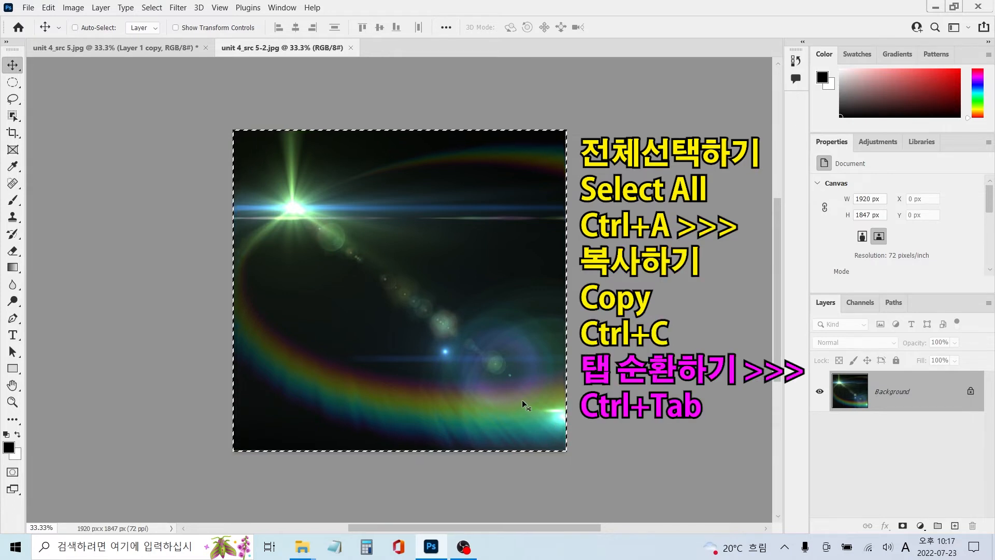
Paste the lens flare above Layer 2 in the moon document and set its blend mode to Screen.
key(ctrl+Tab)
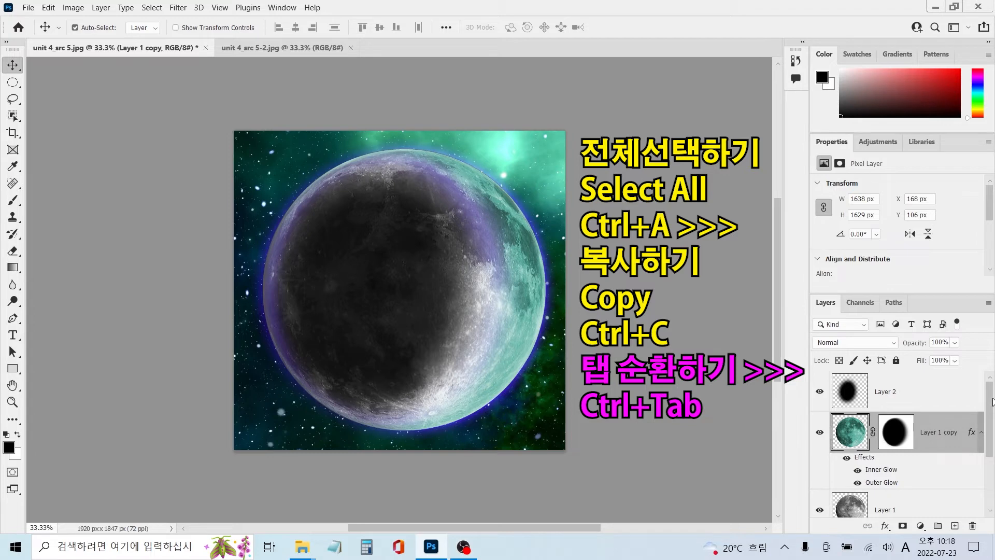
click(945, 396)
key(ctrl)
key(ctrl+v)
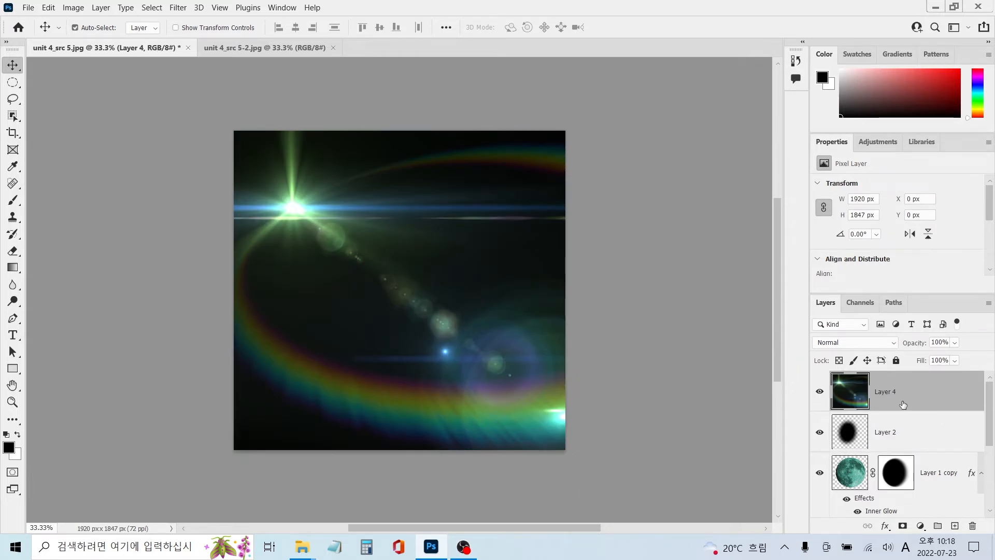
click(888, 343)
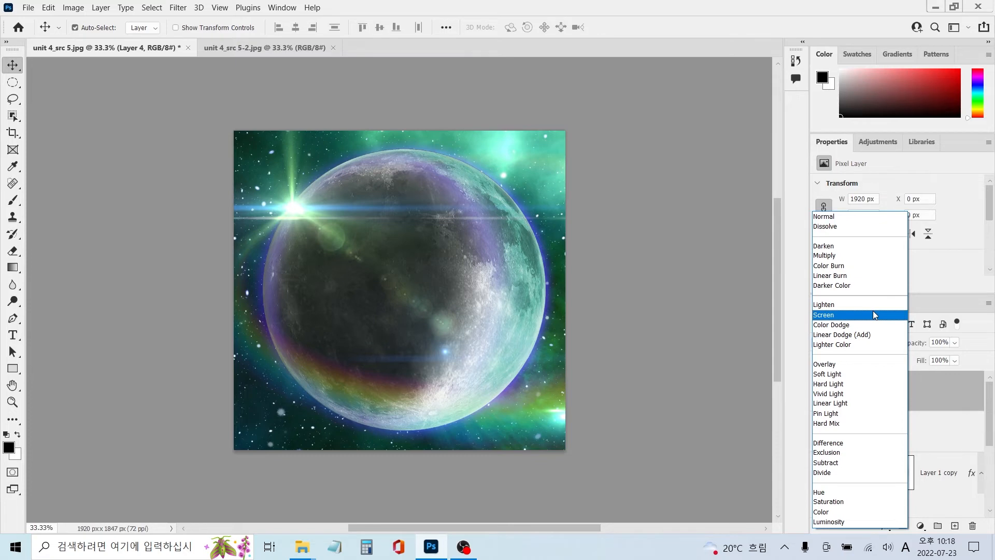
click(872, 315)
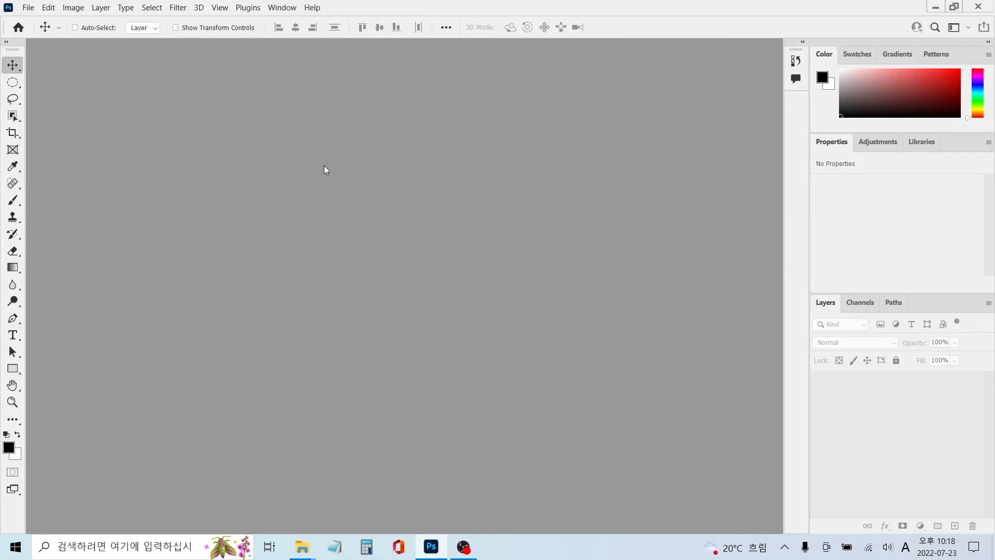
Open the unit 4_src 6 image.
key(ctrl+o)
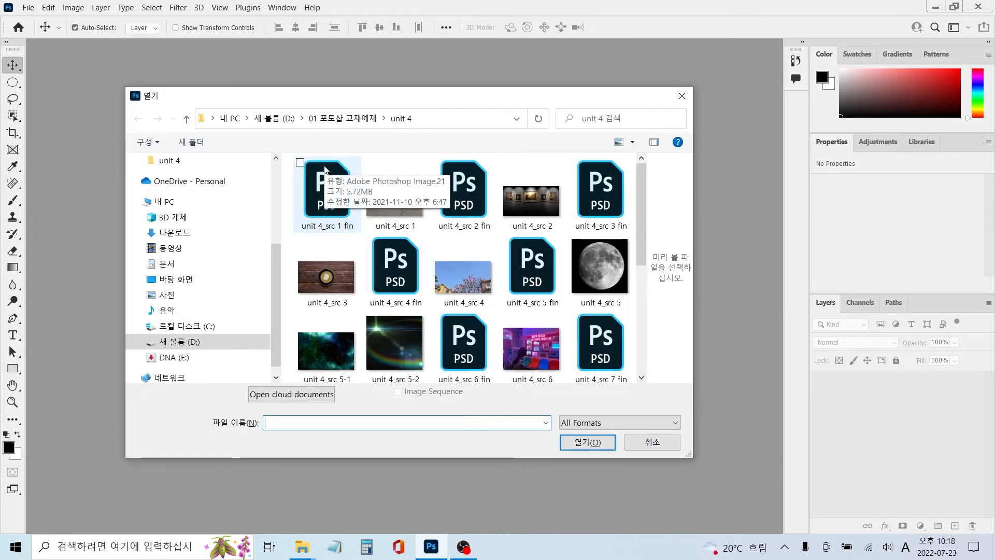
click(529, 352)
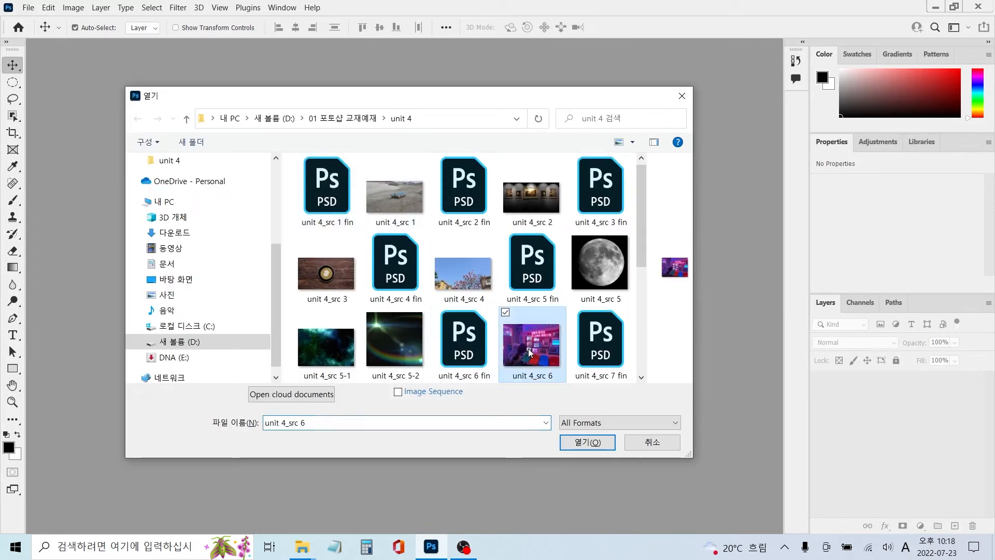
click(589, 445)
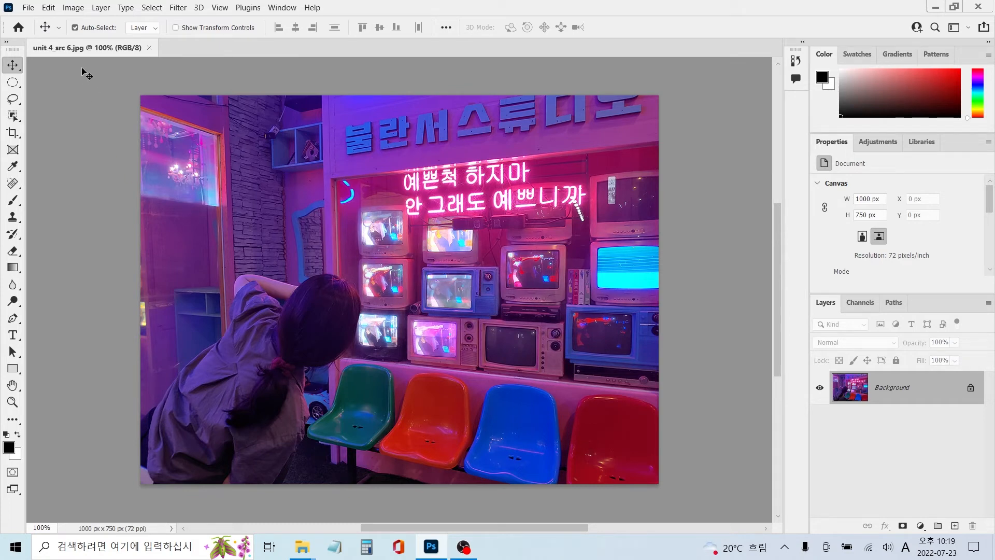
Check the image's dimensions in pixels under Image Size, and leave without resizing.
click(73, 8)
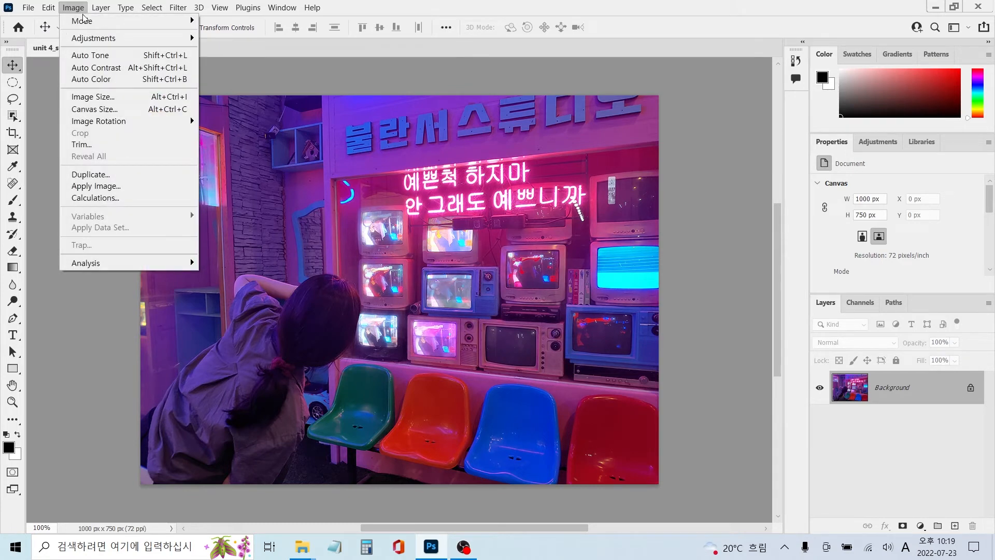
click(97, 98)
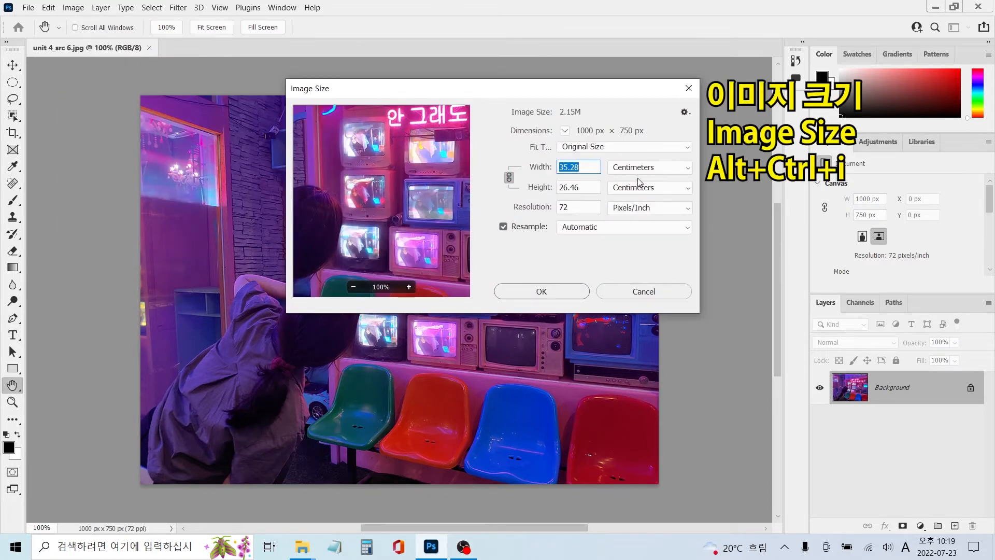
click(645, 170)
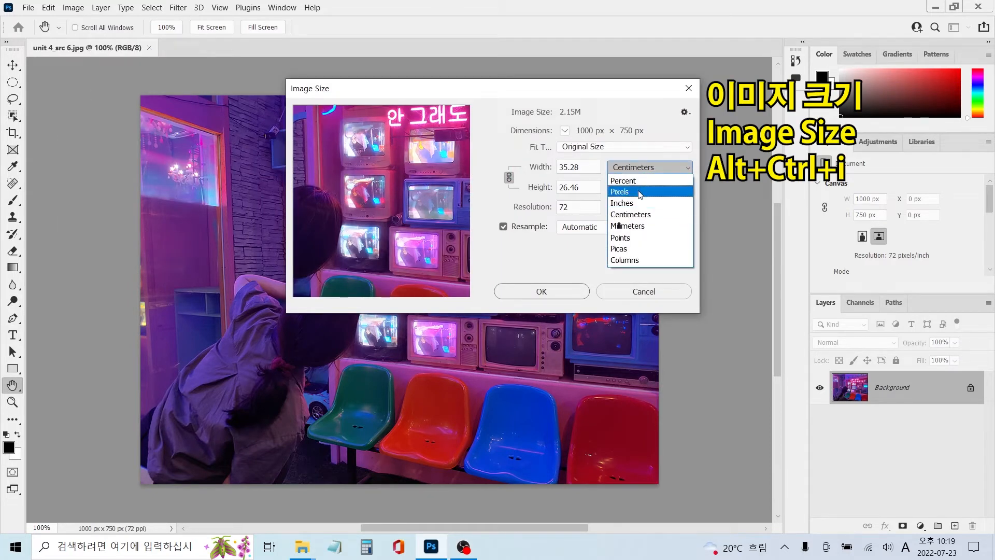
click(641, 192)
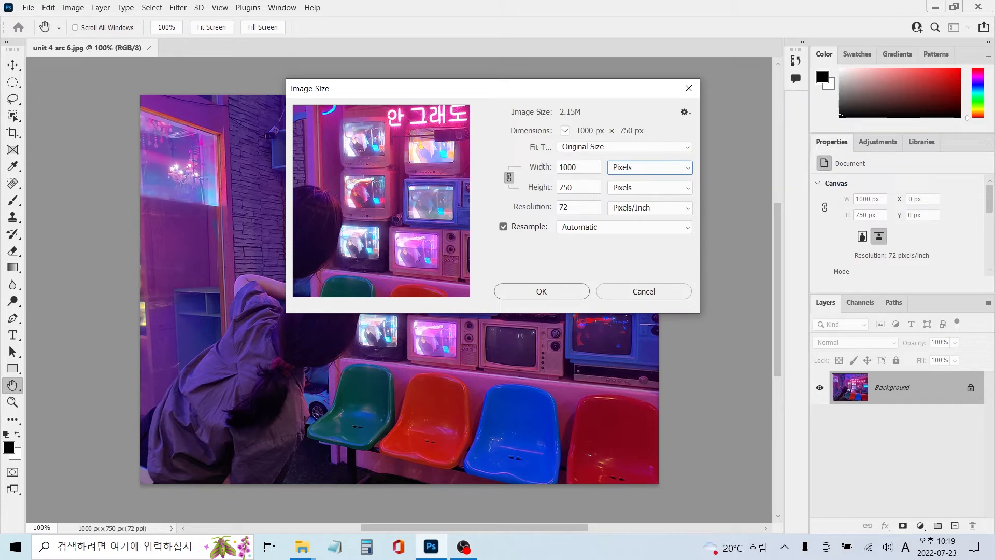
click(644, 292)
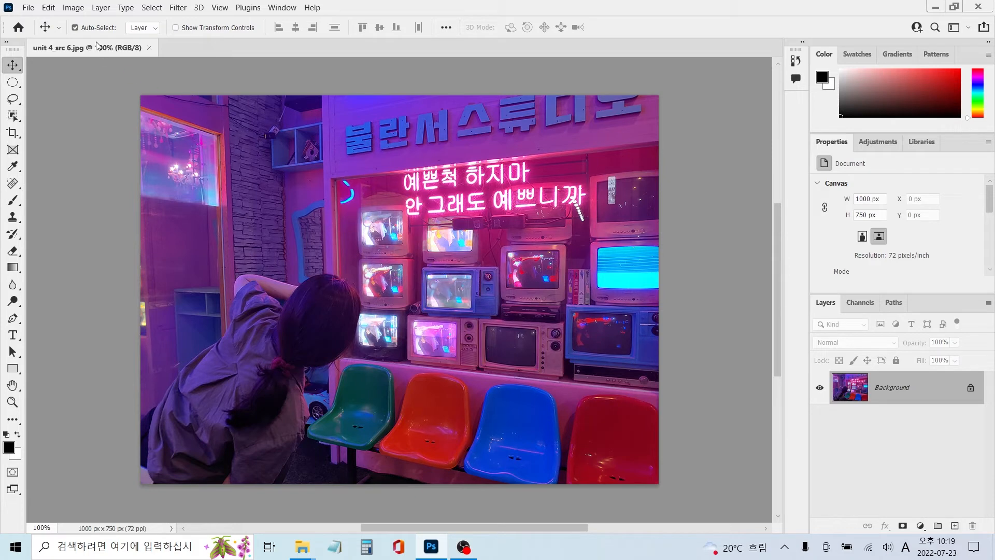
Extend the canvas relative to its current size by 40 px in width and 40 px in height.
click(73, 7)
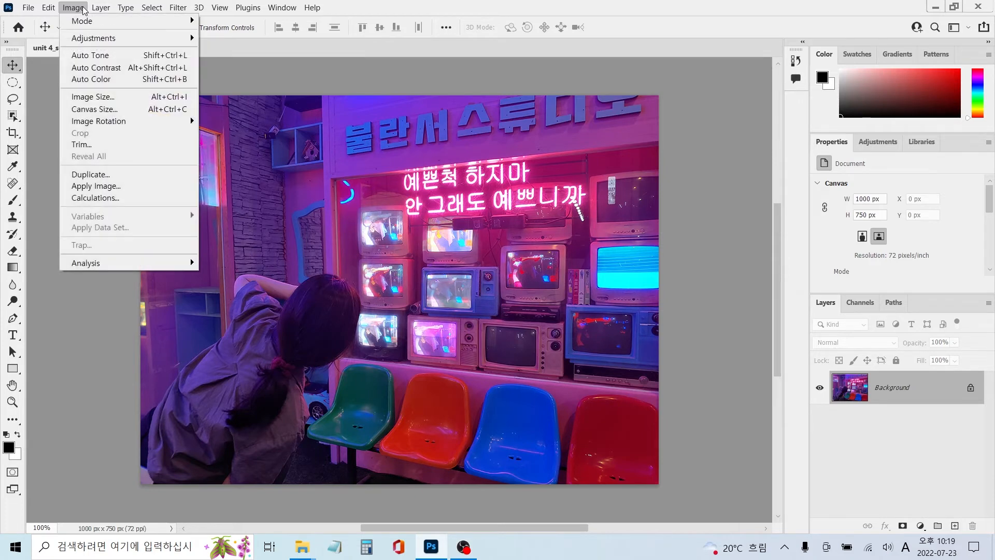
click(106, 110)
click(446, 213)
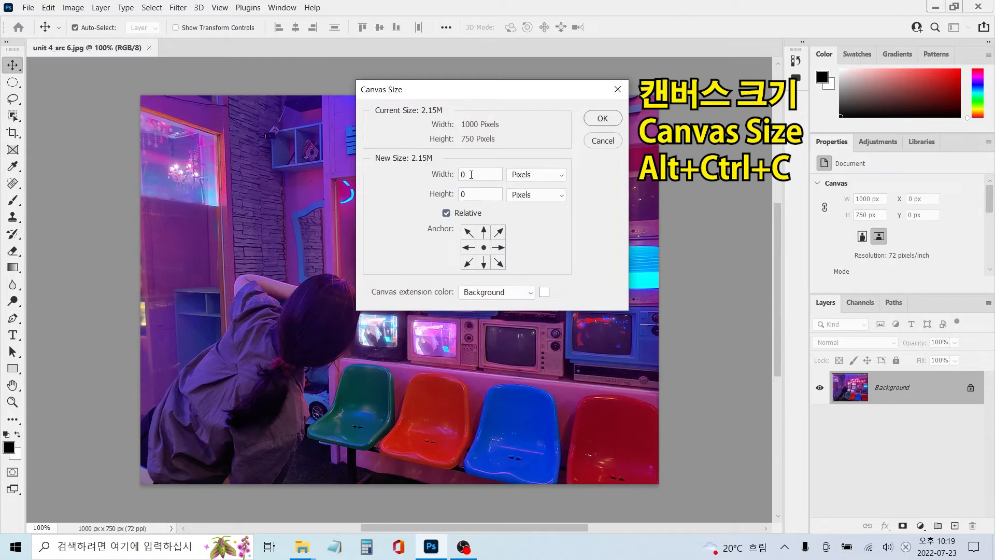
double_click(471, 175)
text(40)
double_click(474, 193)
text(40)
click(601, 119)
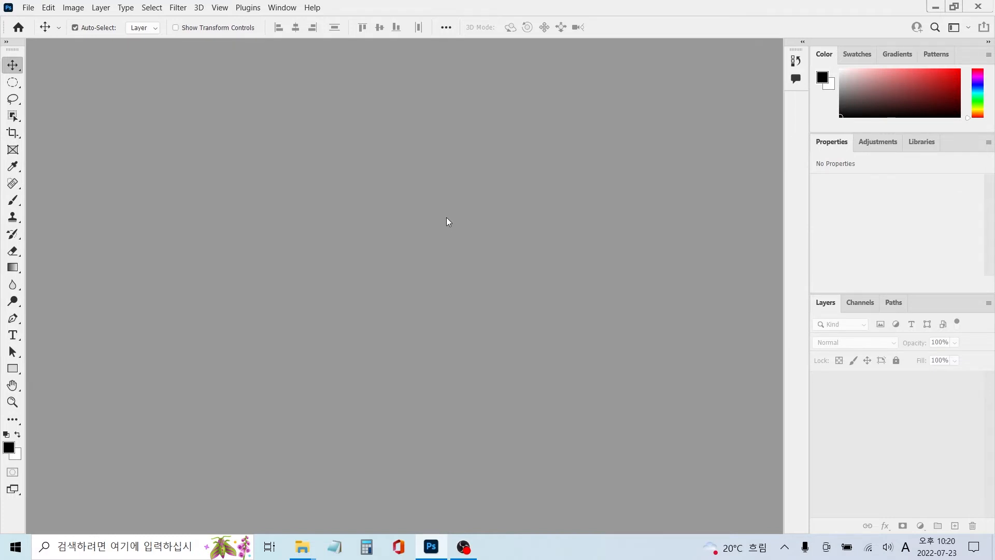
Open the layered unit 4_src 7 document with the flying duck.
key(ctrl+o)
click(394, 311)
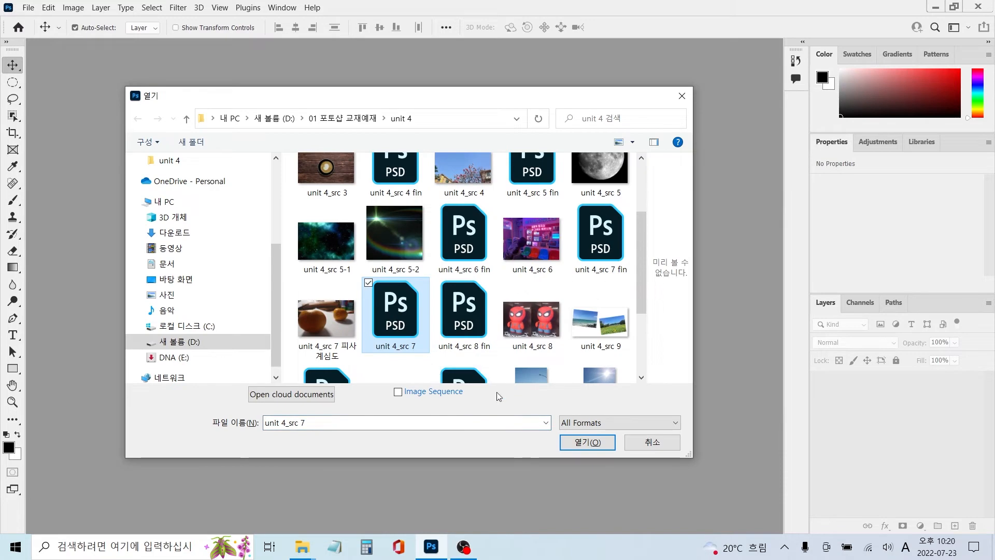
click(586, 442)
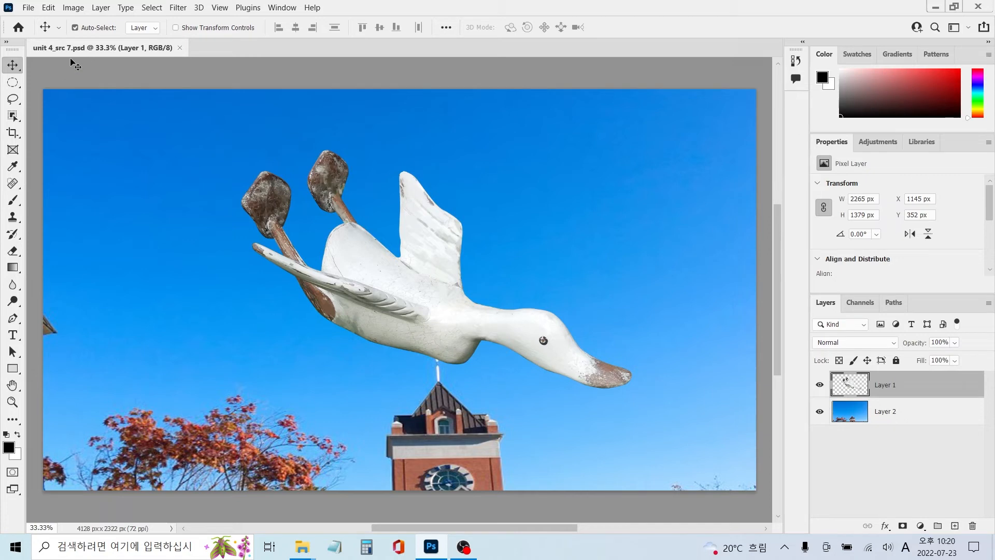
Duplicate the duck on Layer 1 and move the copy down to the canvas's left edge, at about X 0 px, Y 664 px.
click(100, 14)
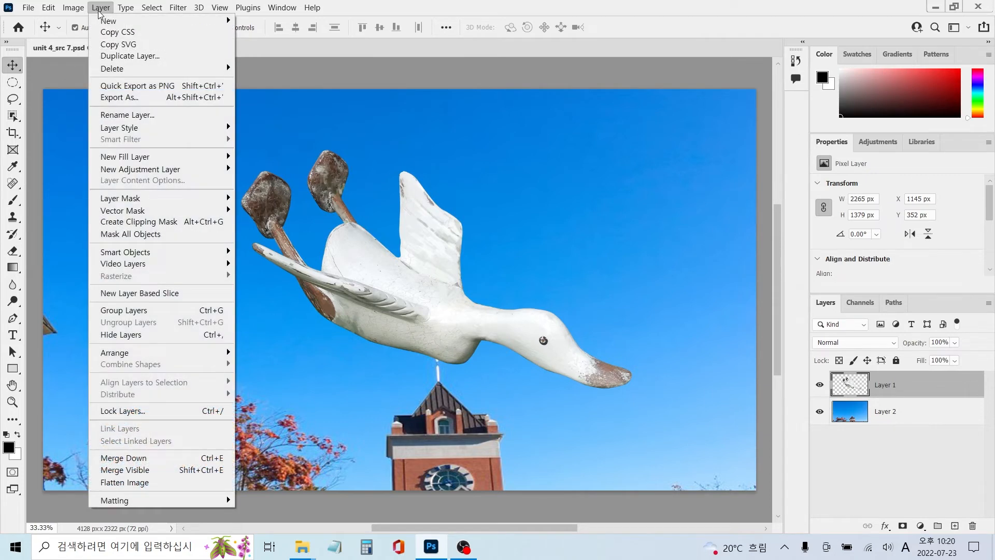
mouse_move(103, 21)
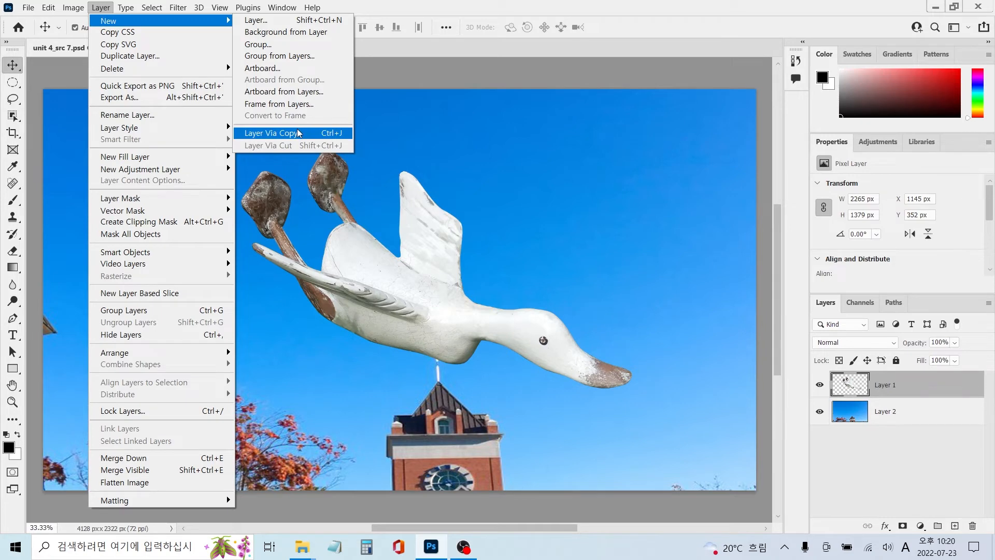
click(298, 134)
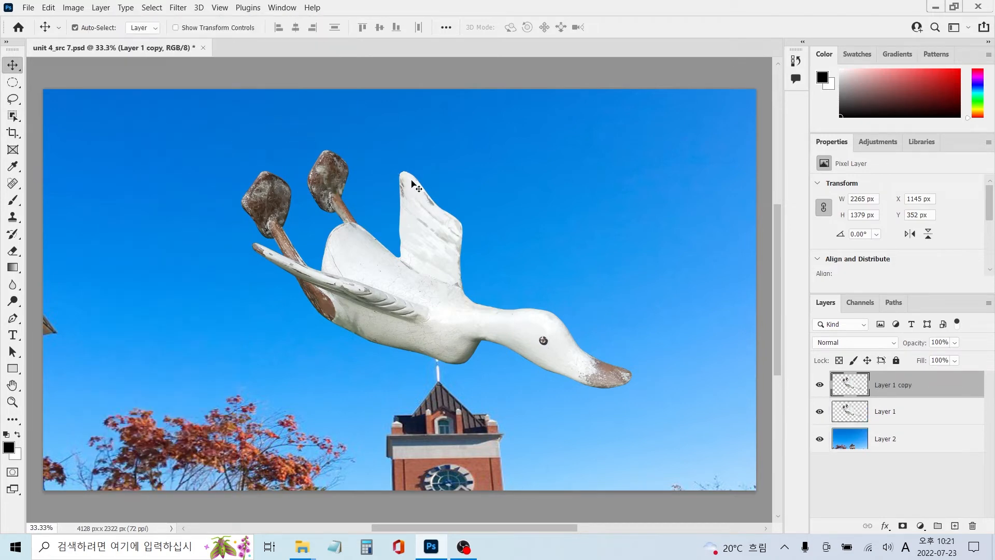
drag(434, 253, 232, 303)
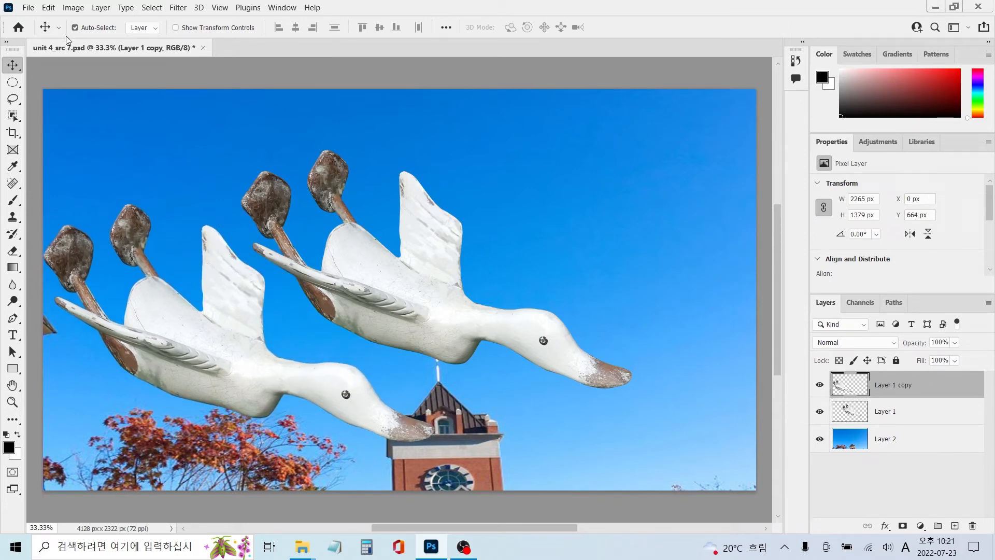
Scale the duck copy proportionally to about 63% and place it left of the original duck, at about X 267 px, Y 921 px.
click(53, 10)
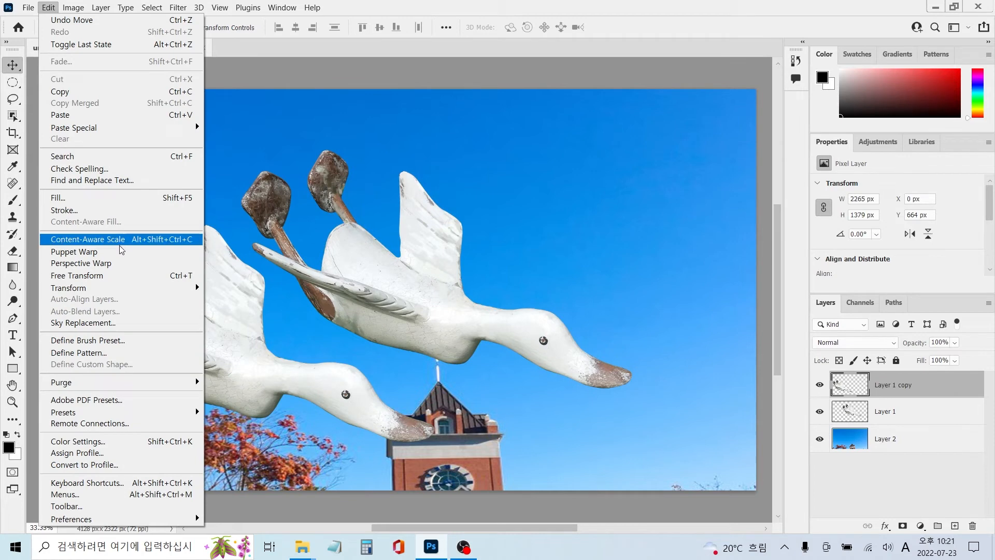
click(117, 277)
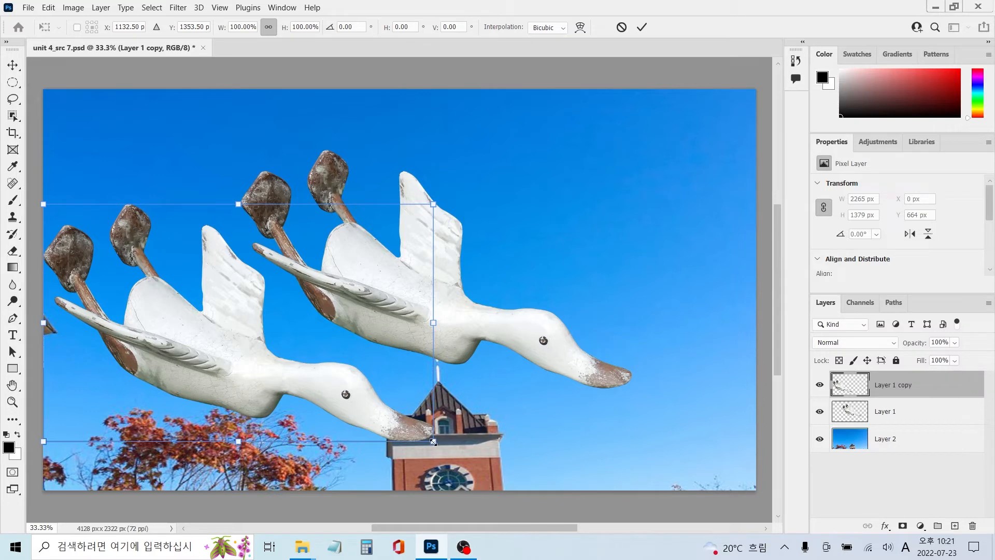
drag(433, 441, 357, 404)
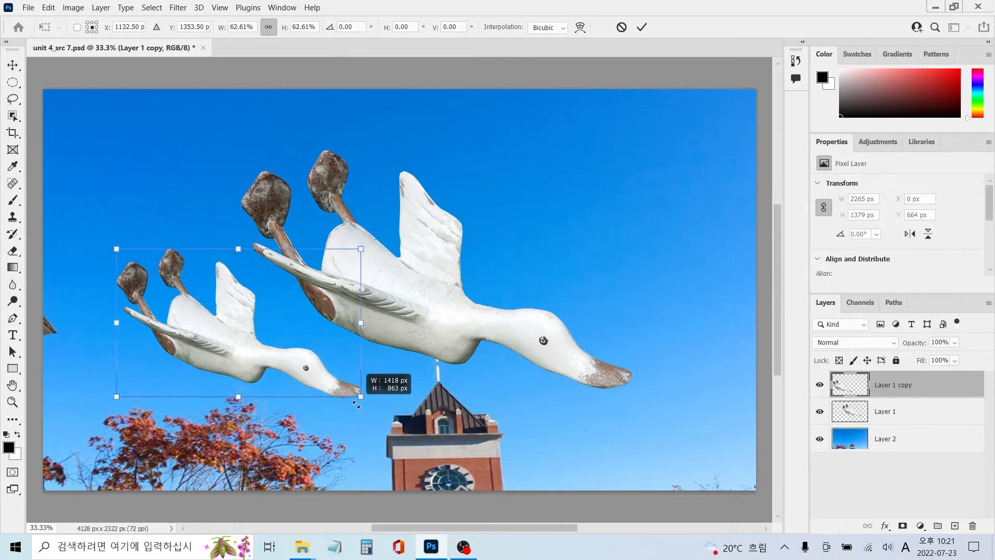
drag(271, 361, 243, 361)
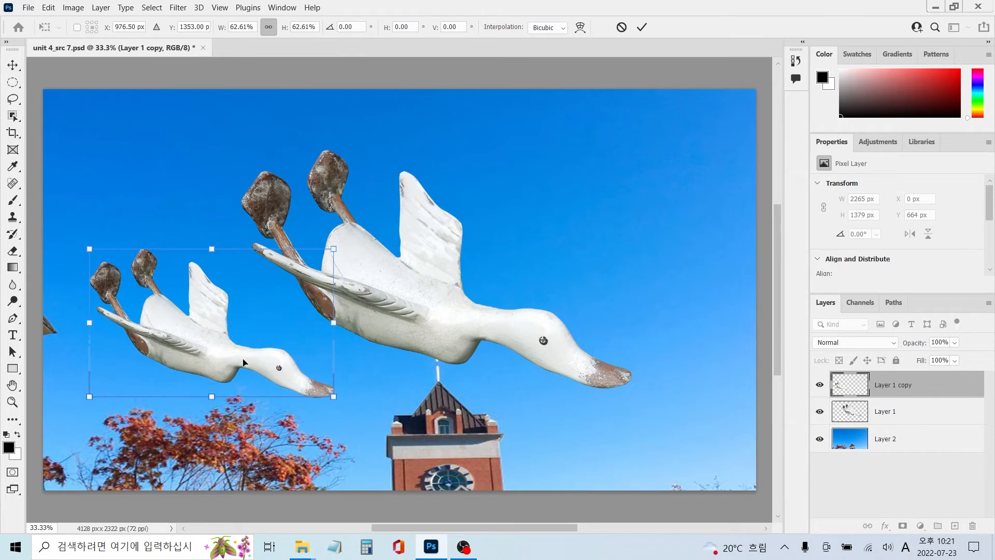
key(Return)
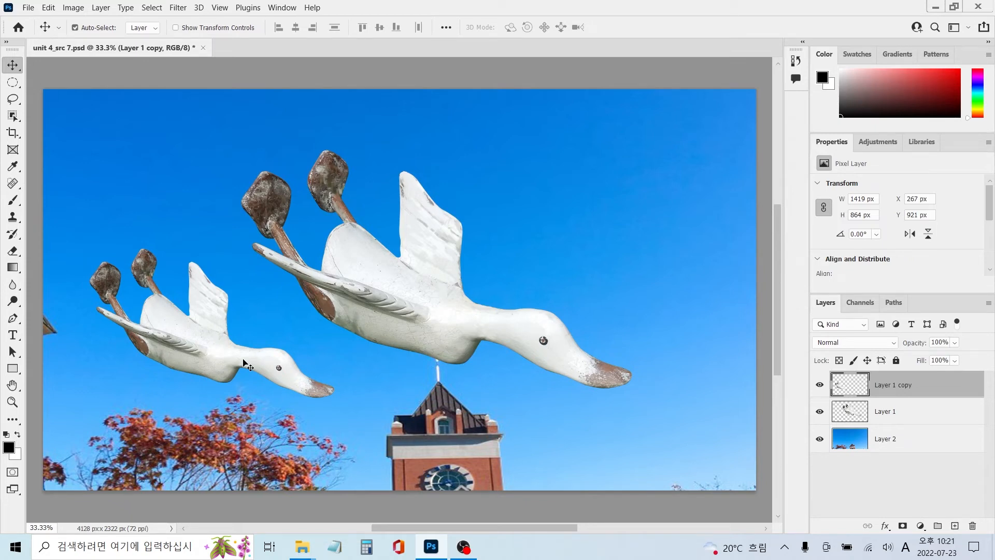
Apply a Gaussian Blur with a 5-pixel radius to the small duck on Layer 1 copy.
click(177, 8)
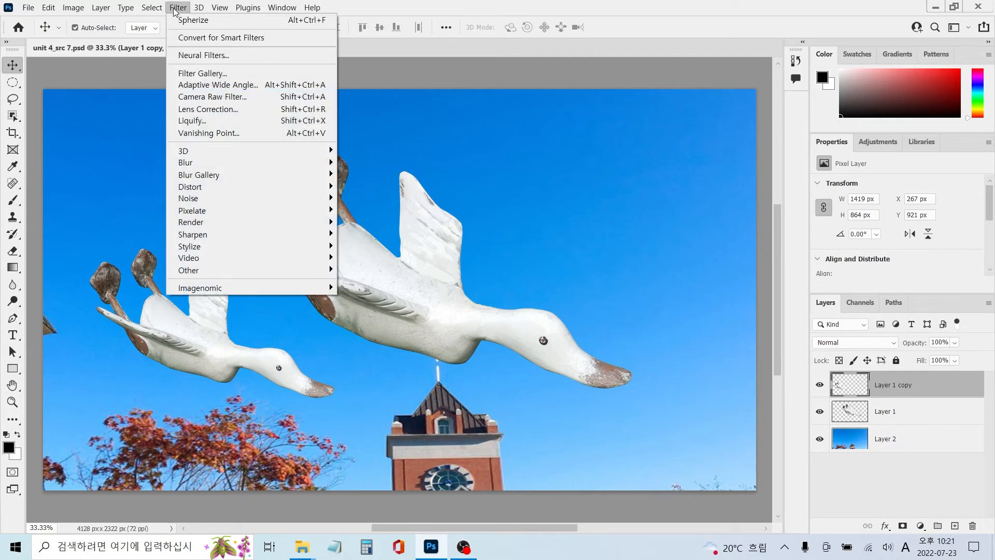
mouse_move(283, 161)
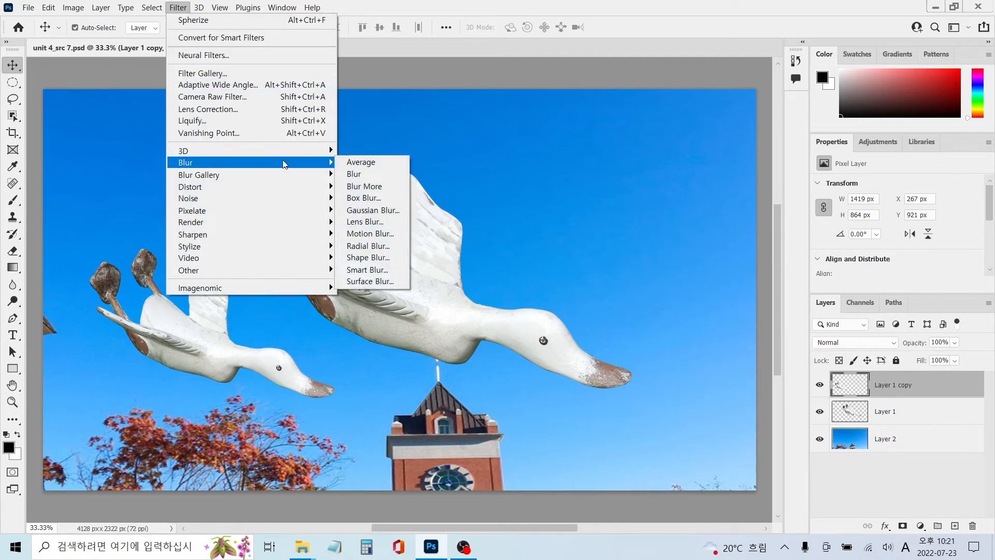
click(383, 211)
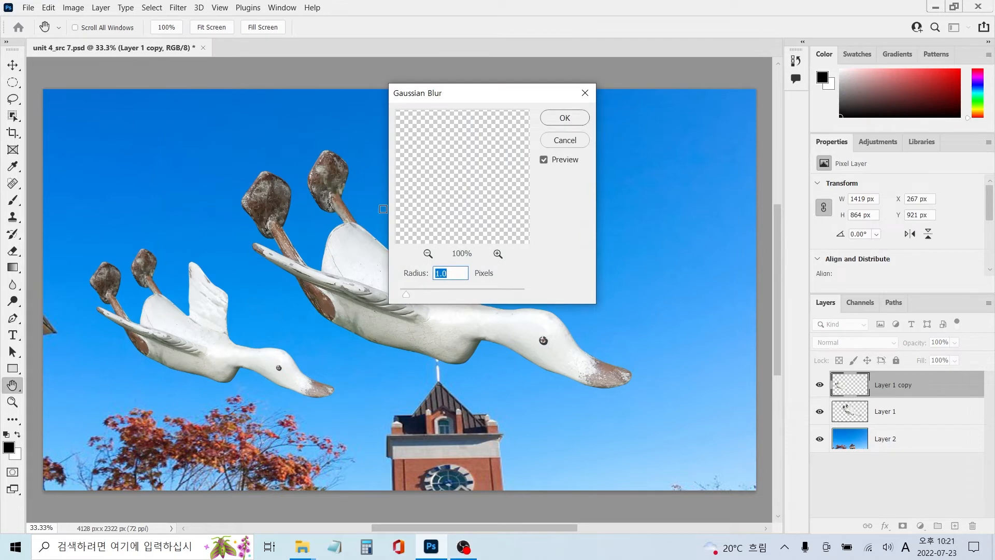
text(5)
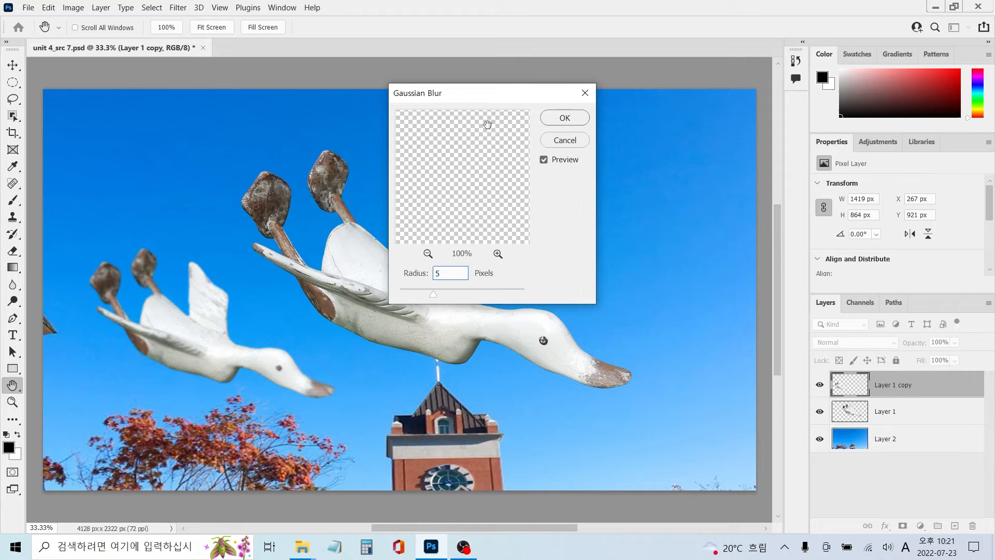
click(570, 121)
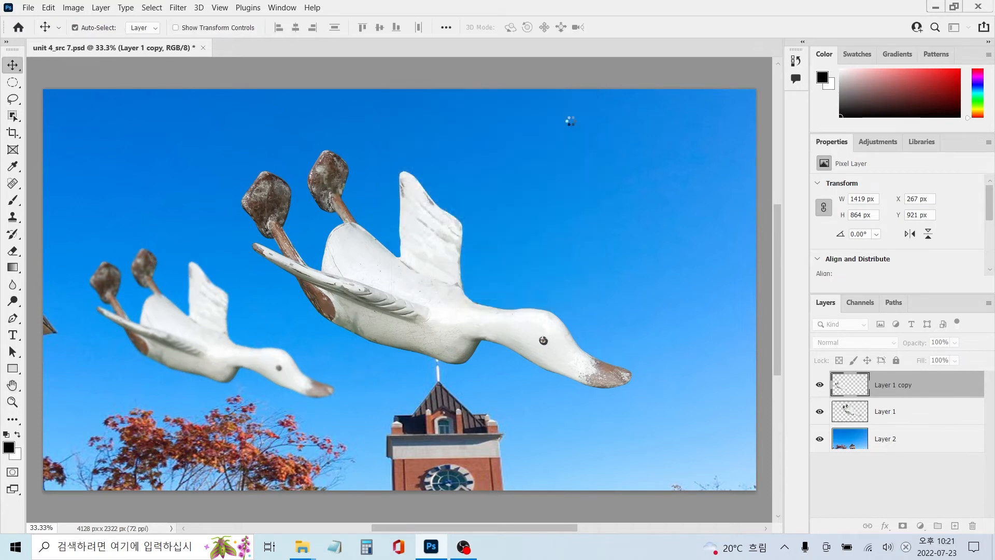
Reapply the last Gaussian Blur twice to the sky and tower background on Layer 2.
click(898, 439)
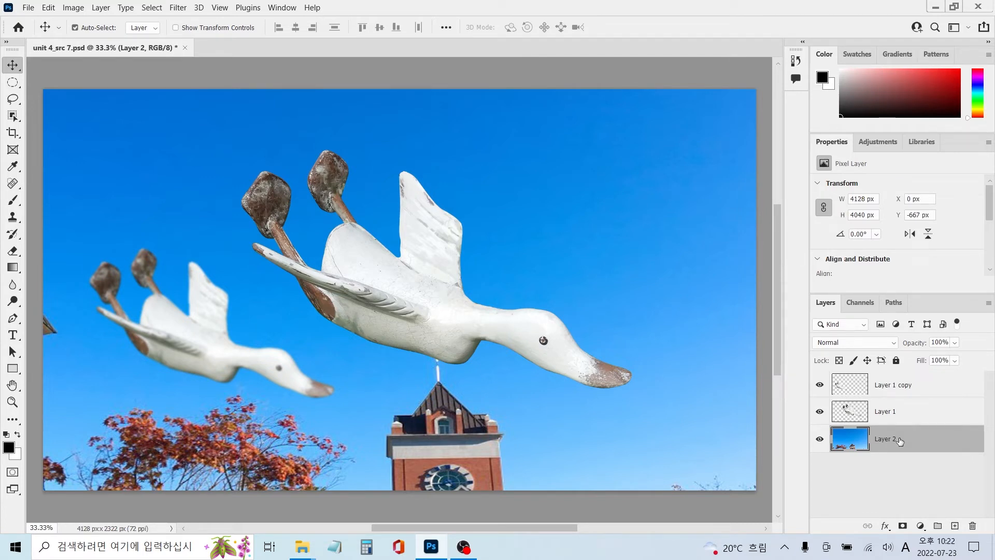
key(ctrl+alt+f)
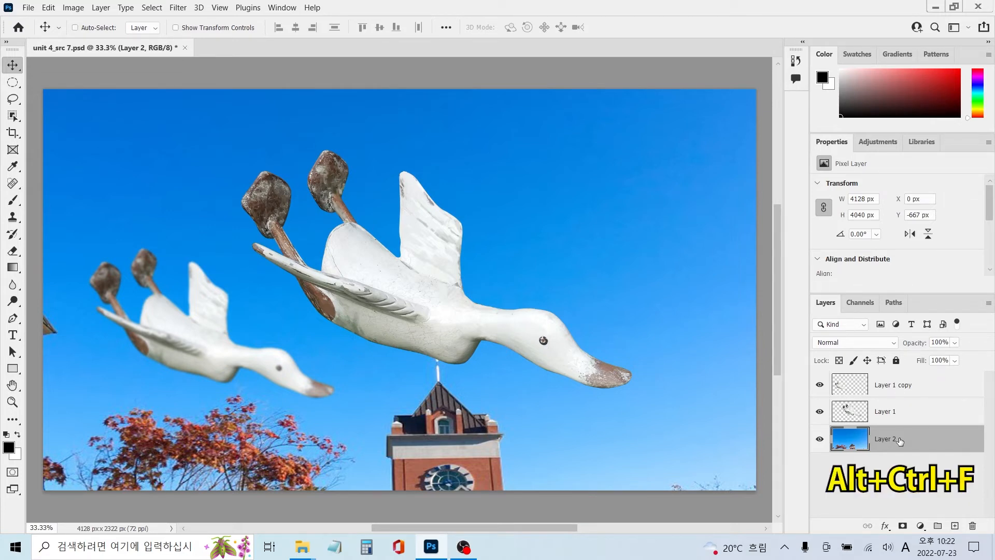
key(ctrl+alt+f)
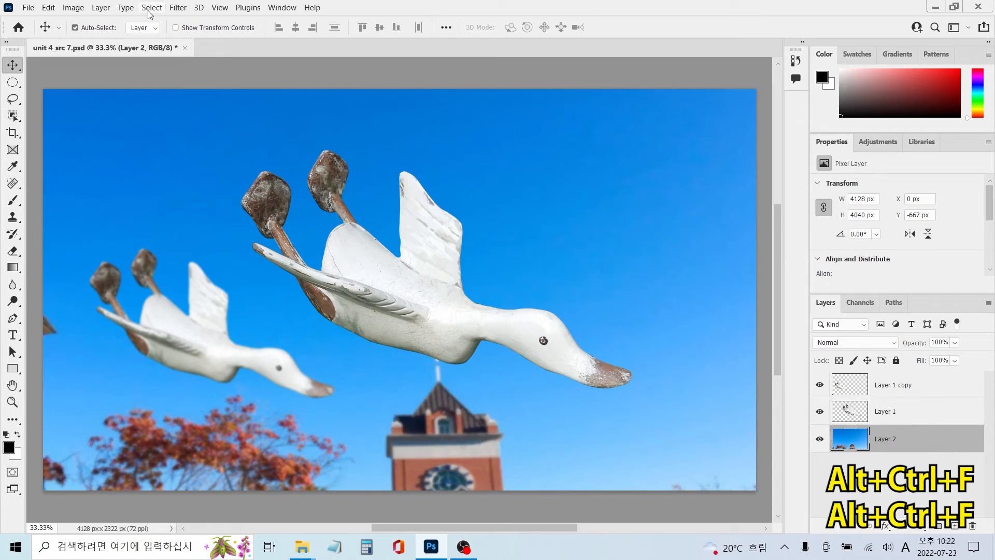
click(179, 9)
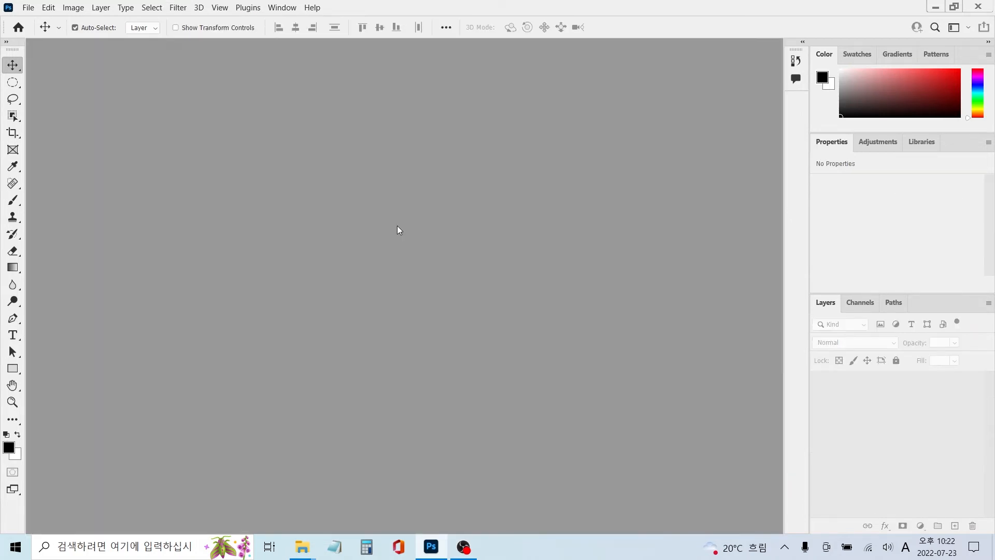
Open the unit 4_src 8 image and select its left half, labelled Curve, with the Rectangular Marquee tool.
key(ctrl+o)
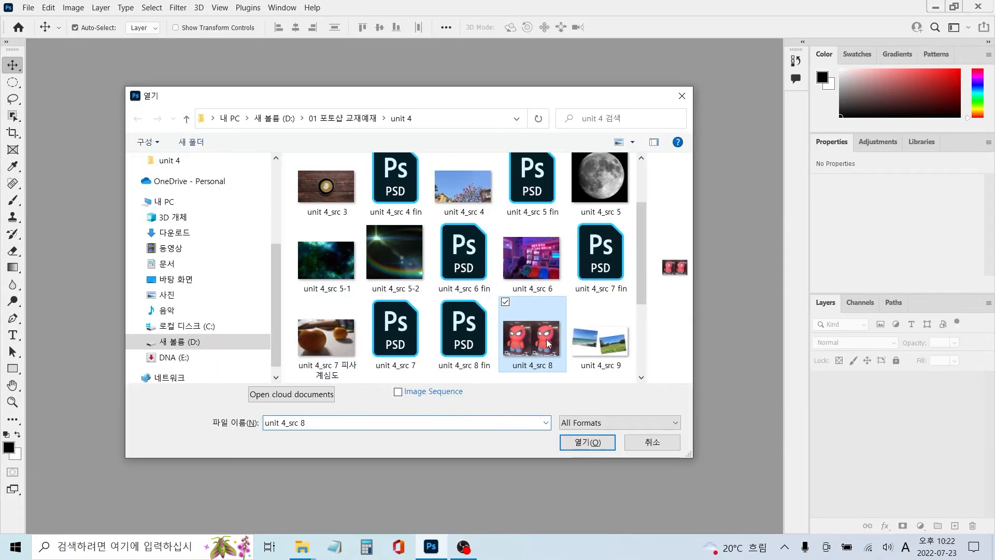
click(582, 442)
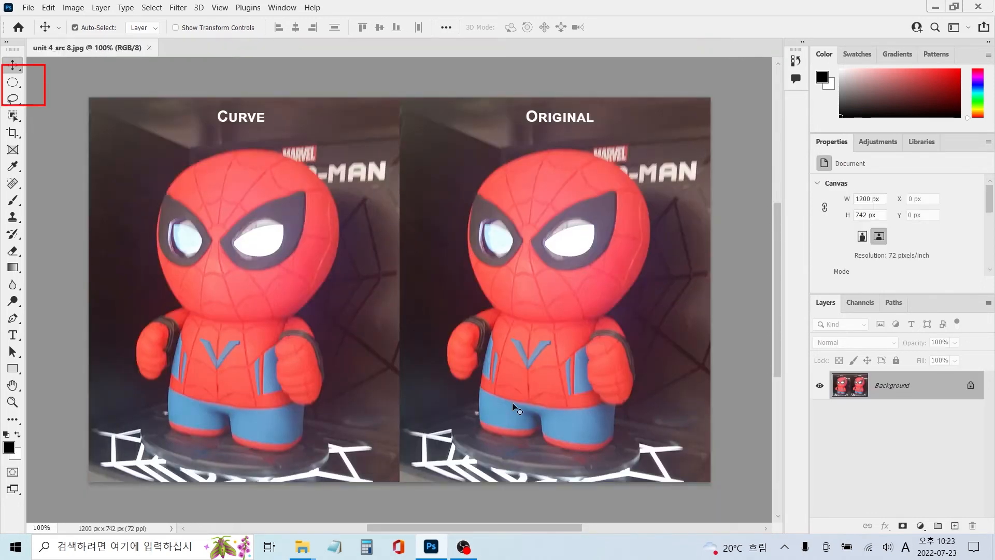
key(m)
key(shift+m)
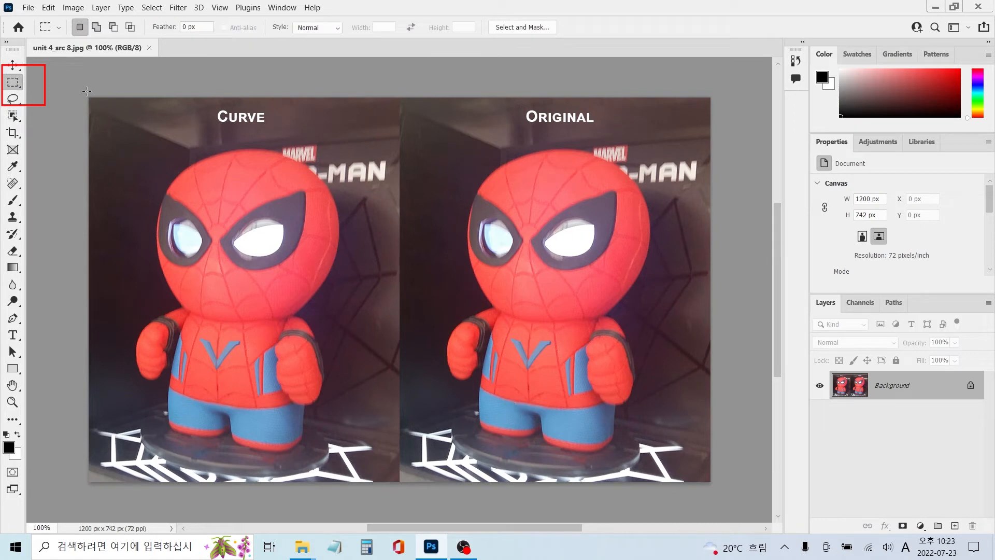
drag(88, 98, 398, 496)
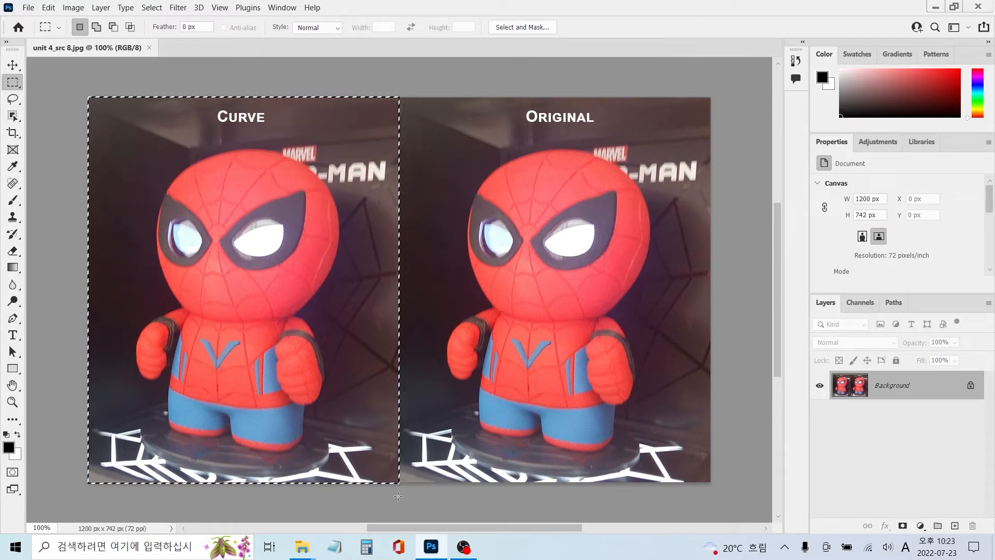
Cut the selected Curve half of the image onto its own layer with Layer Via Cut.
click(100, 7)
mouse_move(112, 20)
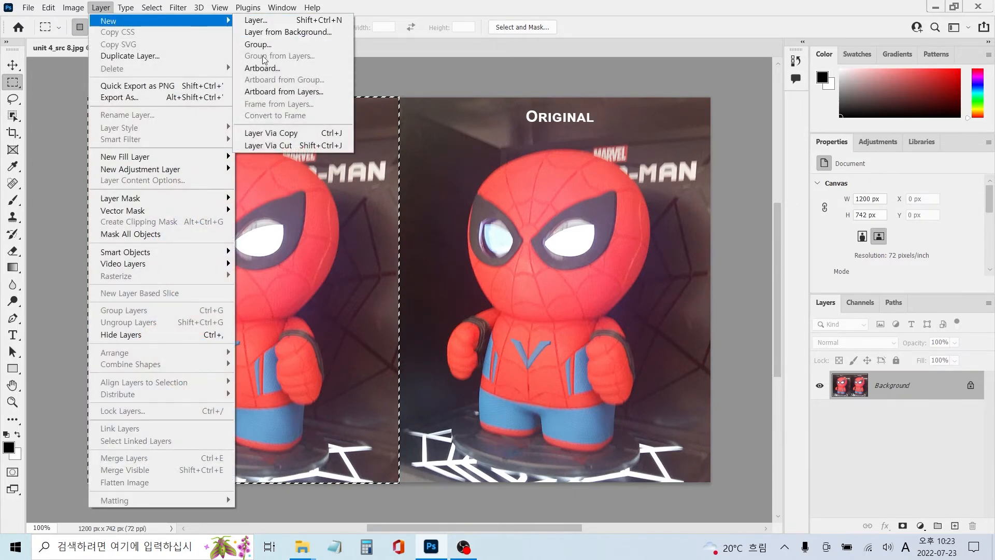
click(281, 145)
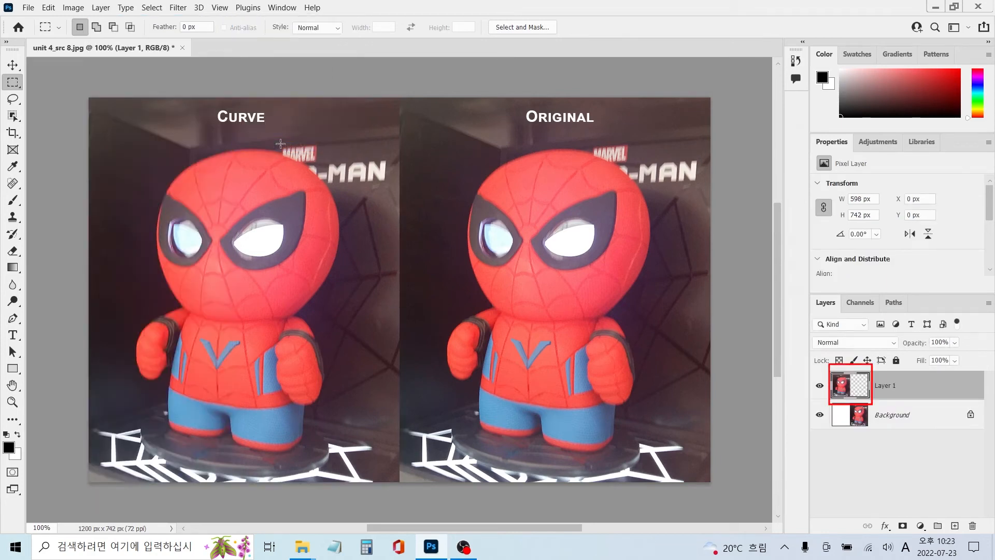
Add a Curves adjustment layer, set its black point from the dark background beside the Curve figure's neck, and clip it to Layer 1.
click(872, 144)
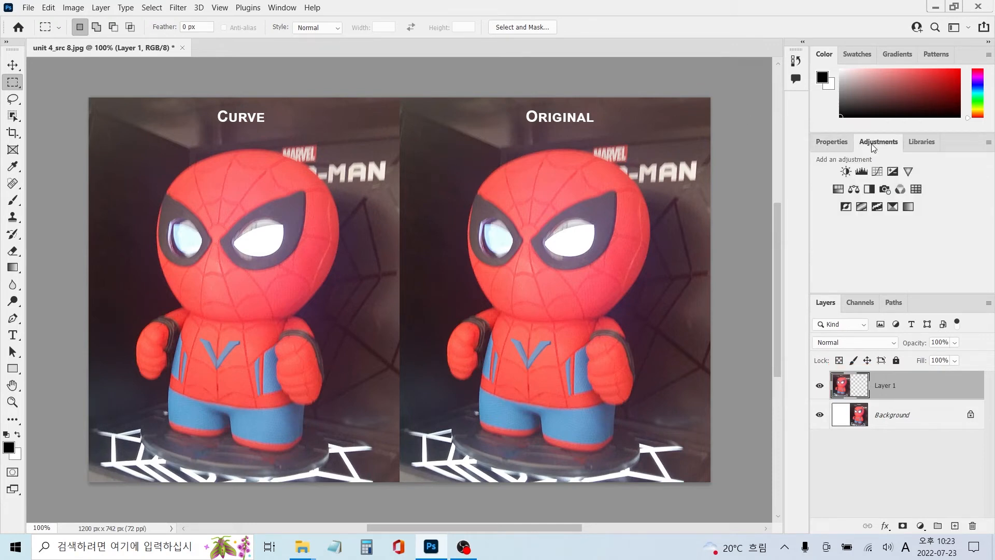
click(880, 175)
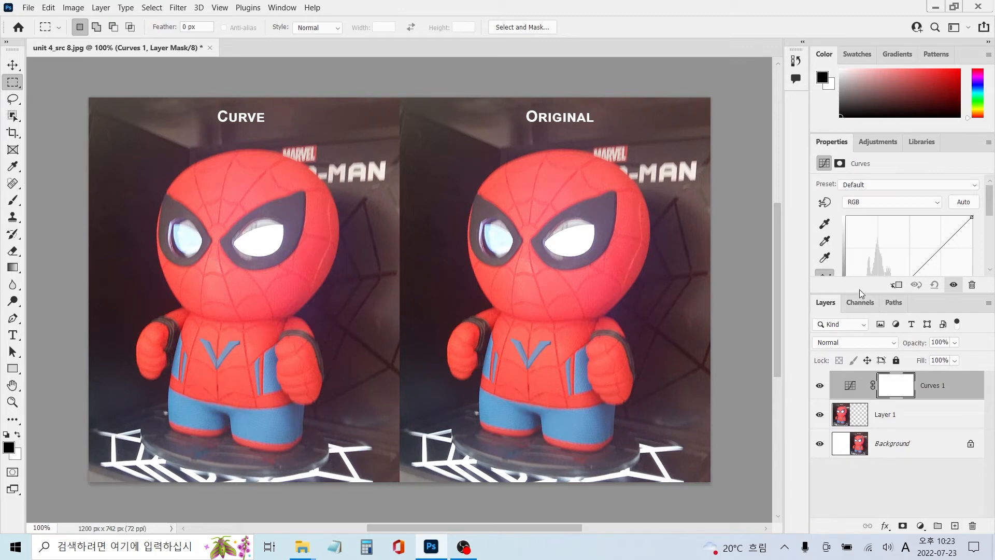
drag(856, 294, 854, 362)
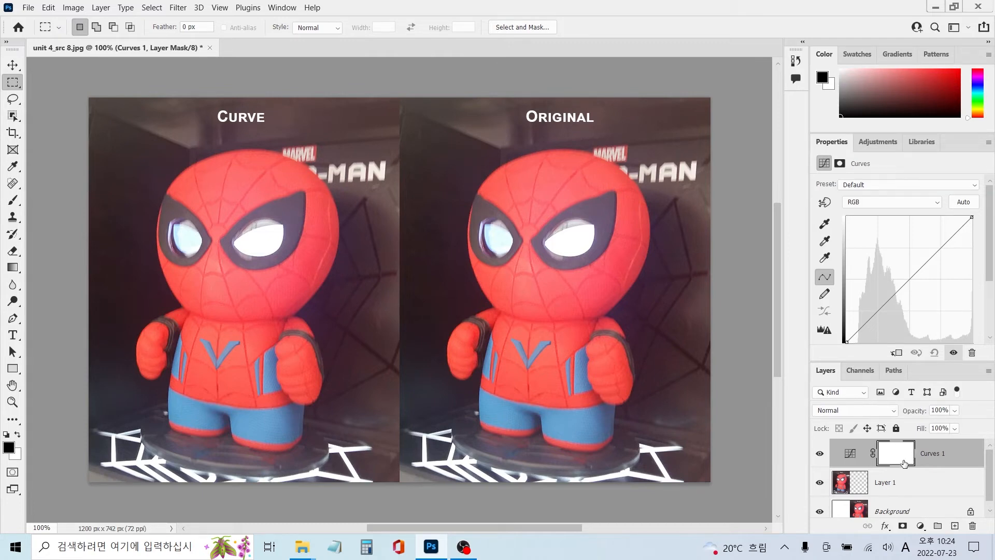
click(829, 226)
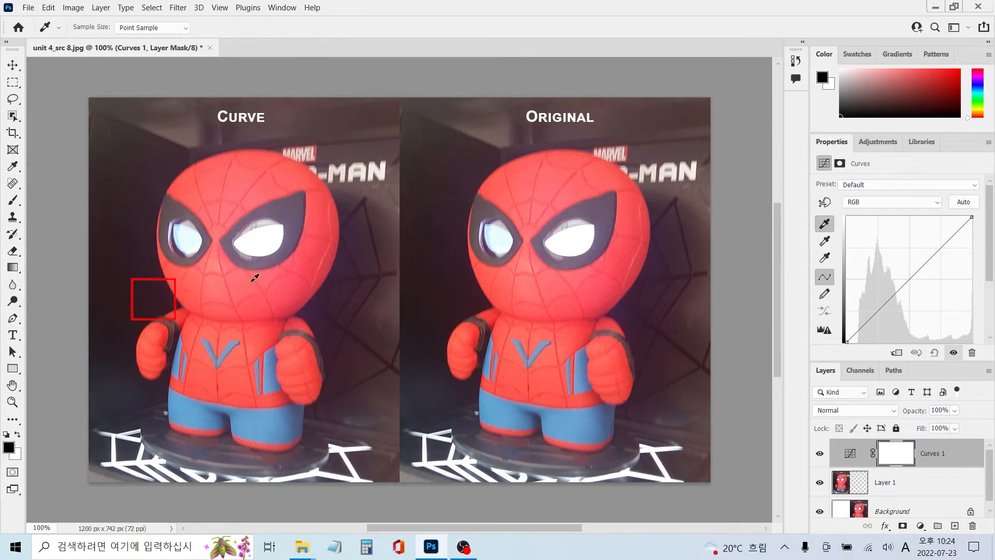
click(155, 294)
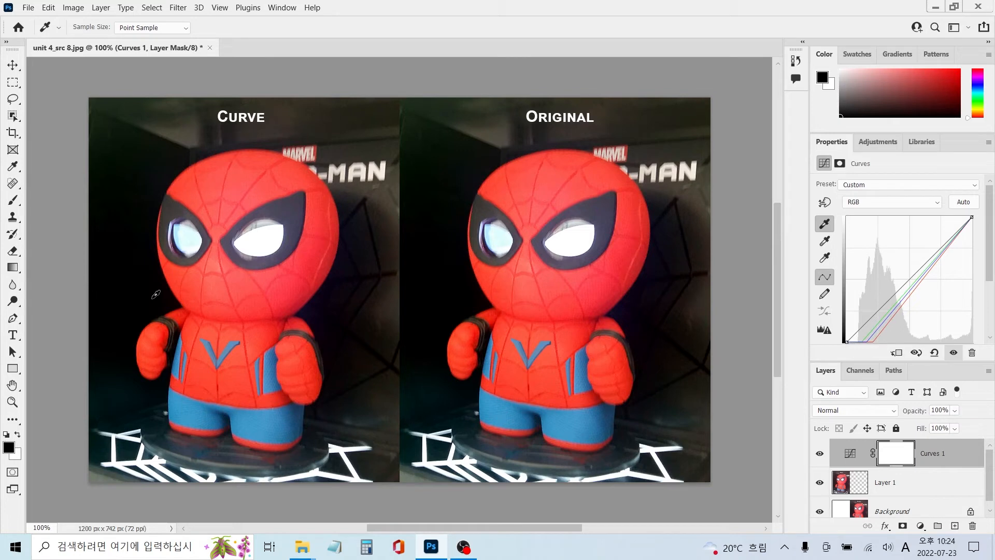
click(899, 353)
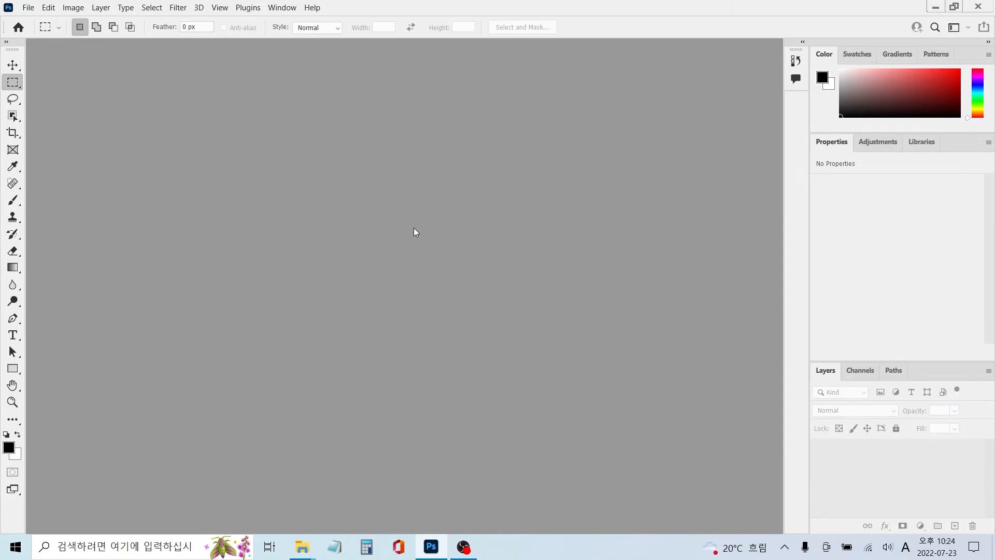
Open the unit 4_src 9 image and separate its two tilted photos into documents with Crop and Straighten Photos.
key(ctrl+o)
click(601, 233)
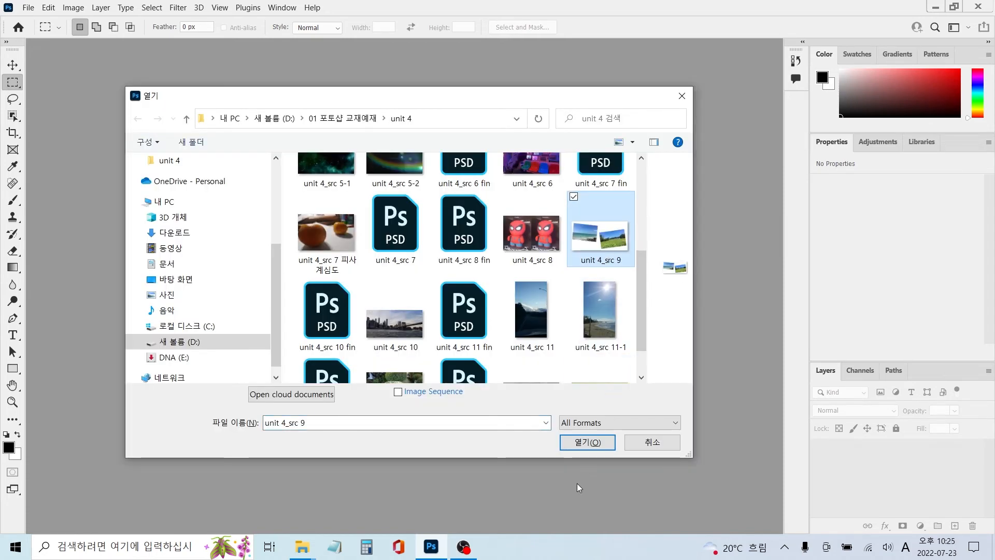
click(610, 443)
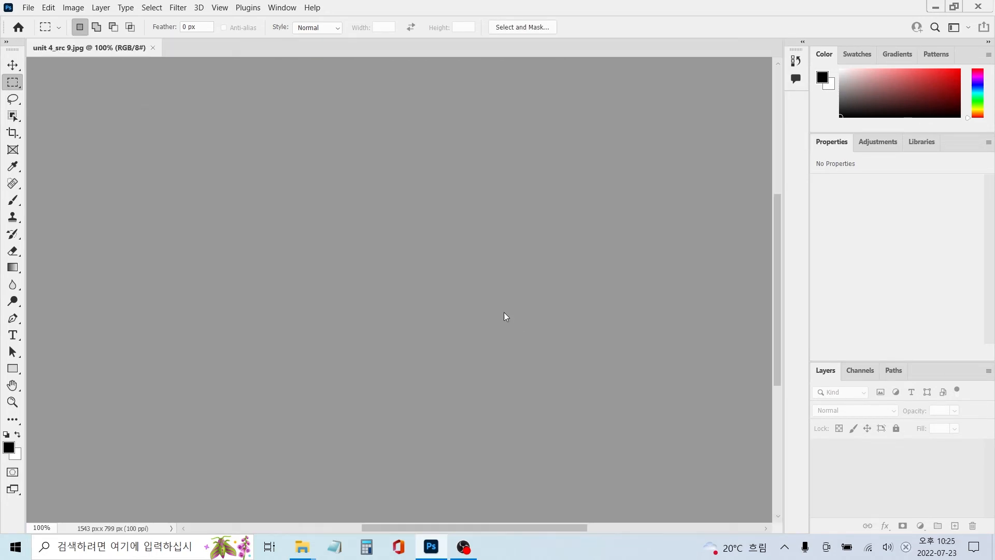
click(28, 7)
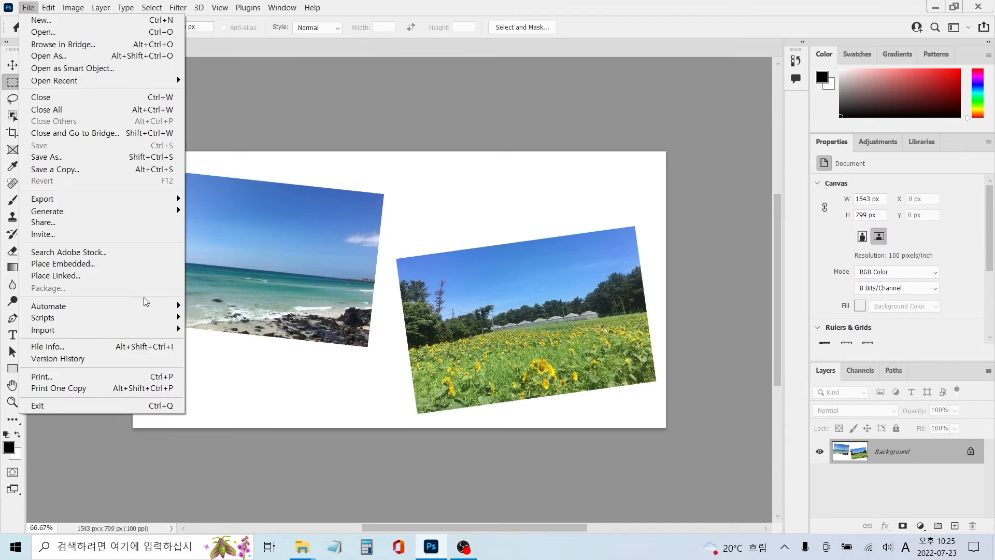
mouse_move(153, 304)
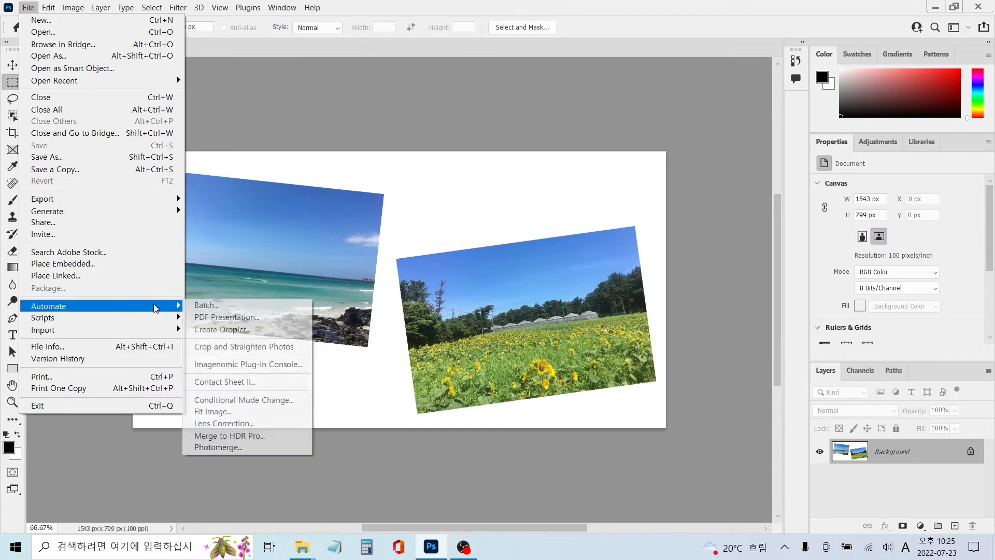
click(228, 346)
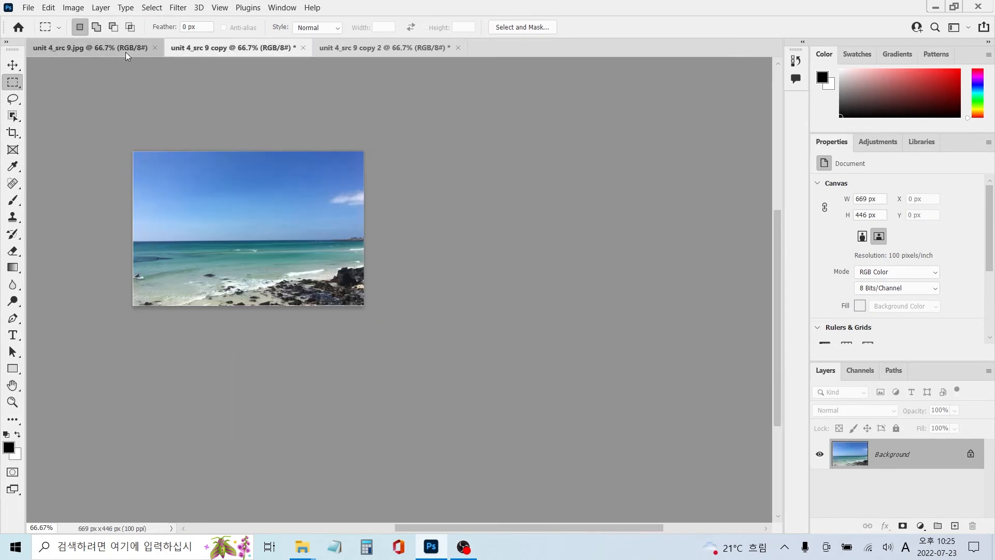
click(125, 52)
click(204, 51)
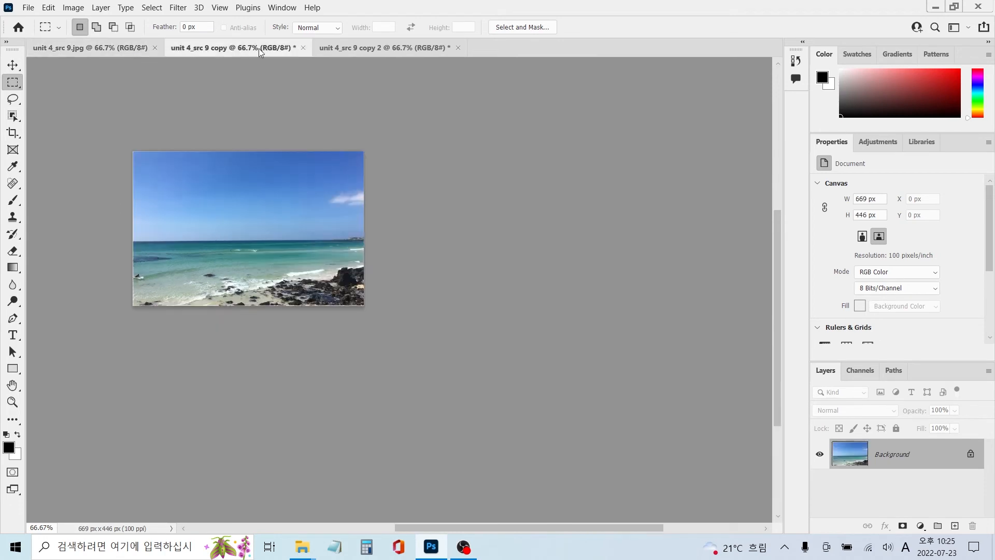
click(358, 51)
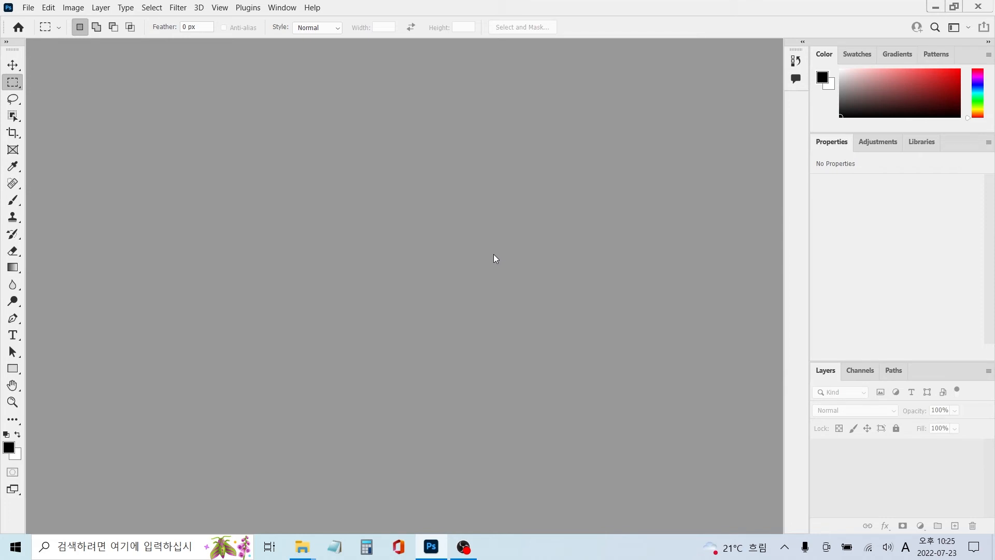
Open the unit 4_src 10 image from the unit 4 folder.
key(ctrl+o)
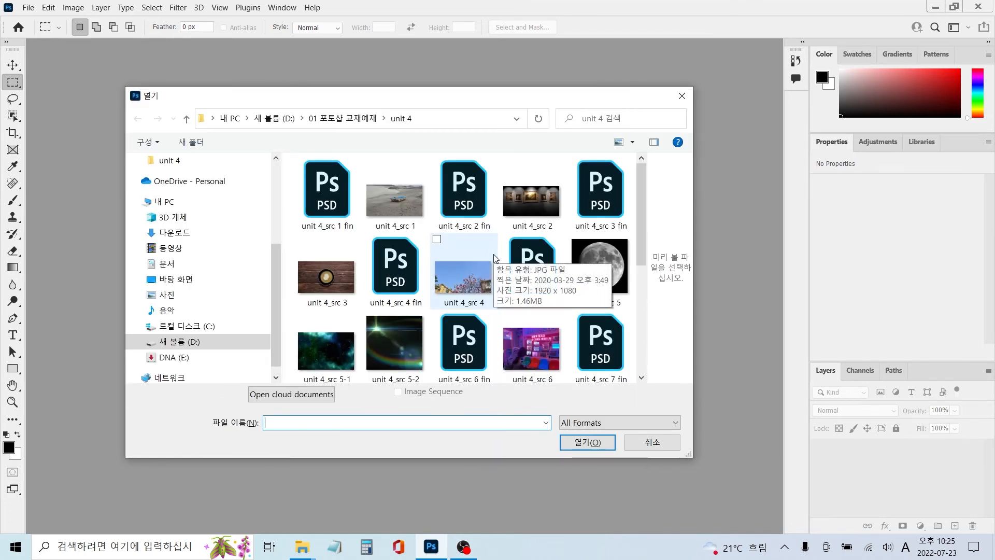
drag(639, 232, 636, 321)
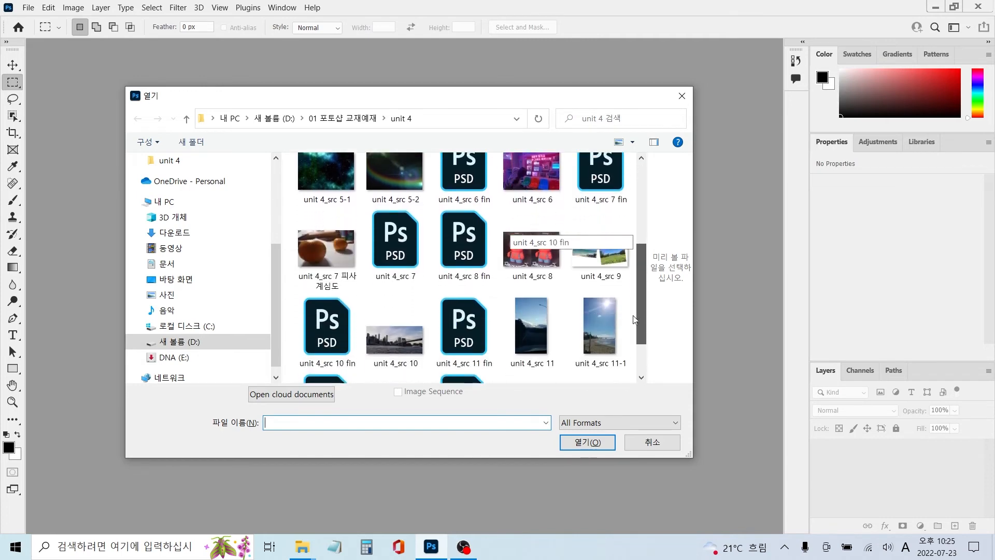
click(413, 343)
click(590, 443)
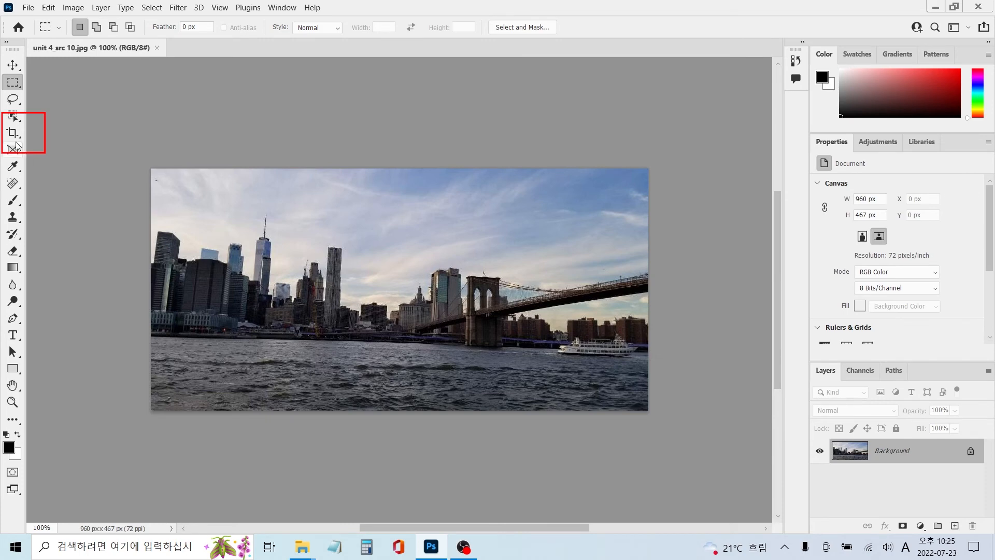
Straighten the skyline photo with the Crop tool by aligning to the tall tower's vertical edge, and apply the crop.
click(13, 132)
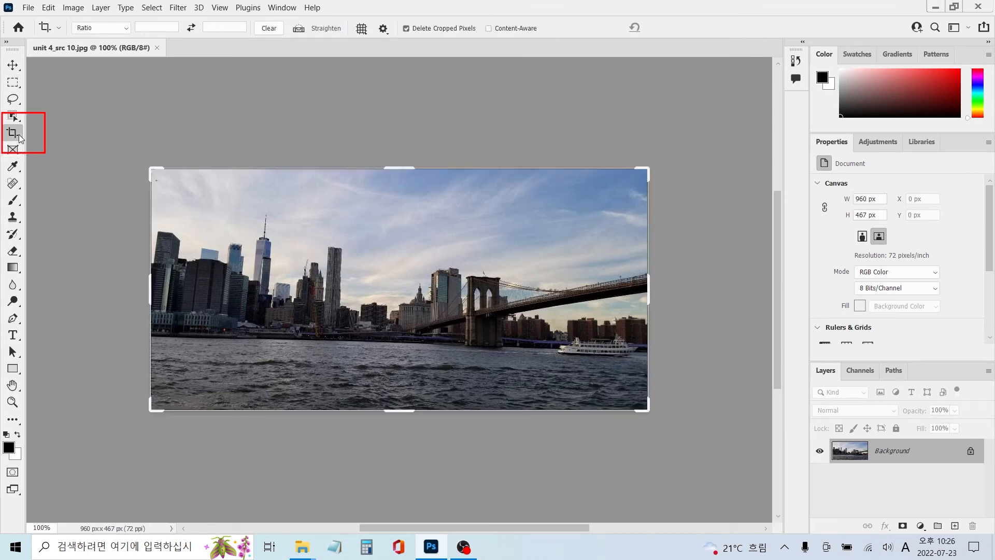
click(300, 30)
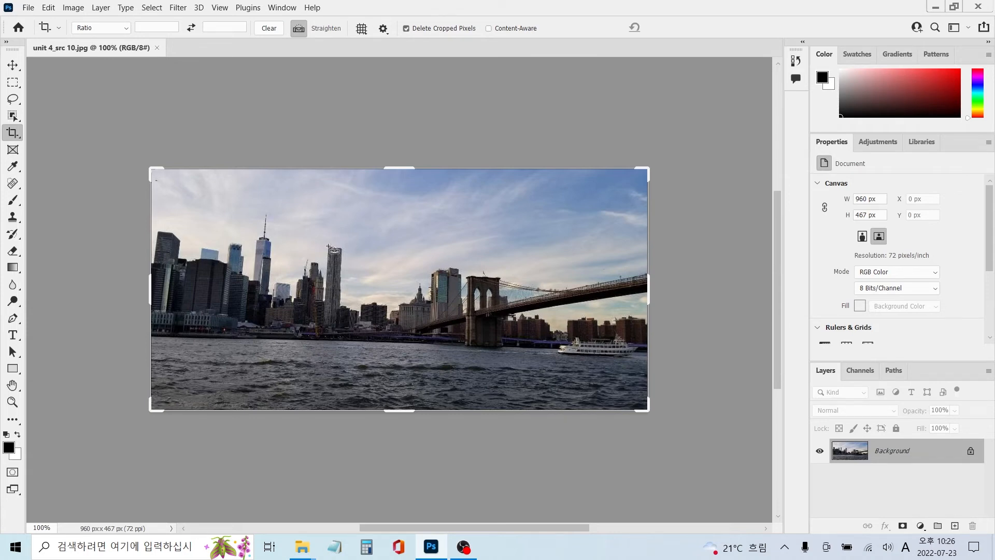
drag(328, 246, 325, 307)
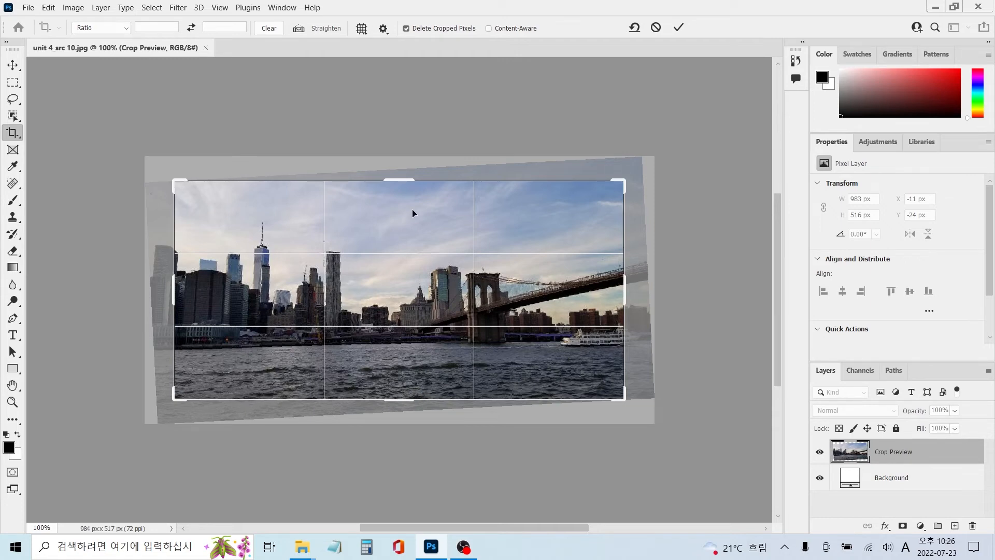
click(679, 28)
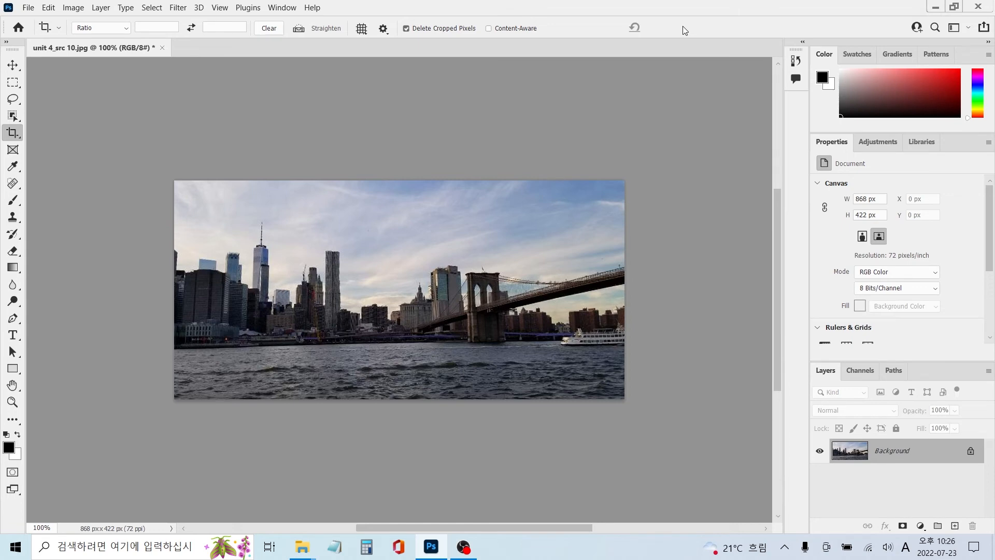
Close the skyline image and open unit 4_src 11 and unit 4_src 11-1 together.
key(ctrl+w)
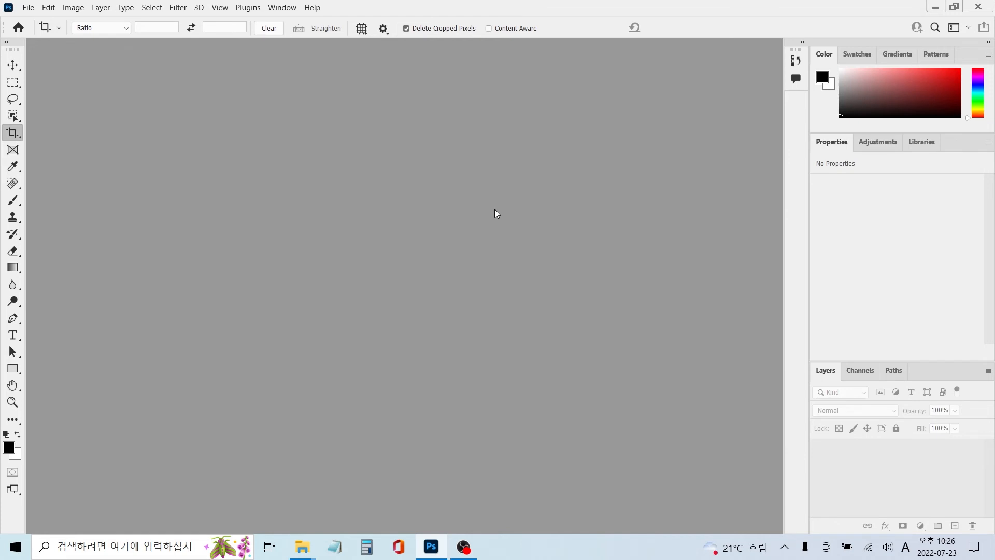
key(ctrl+o)
click(538, 271)
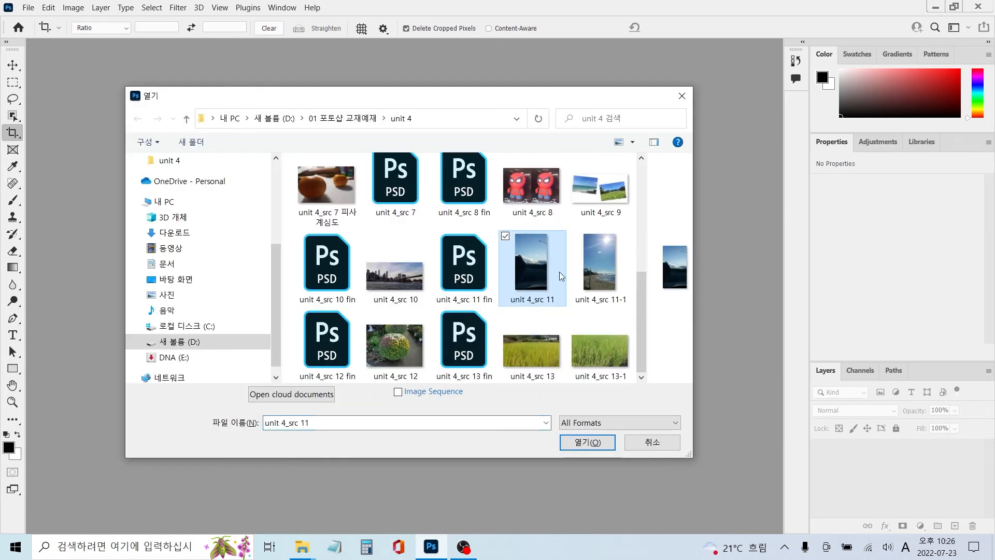
ctrl+click(604, 274)
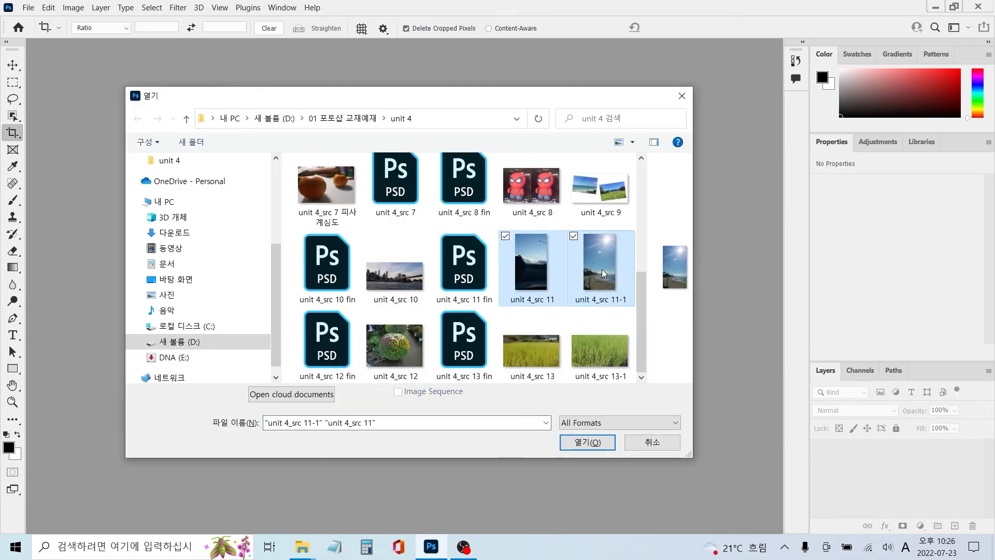
click(591, 442)
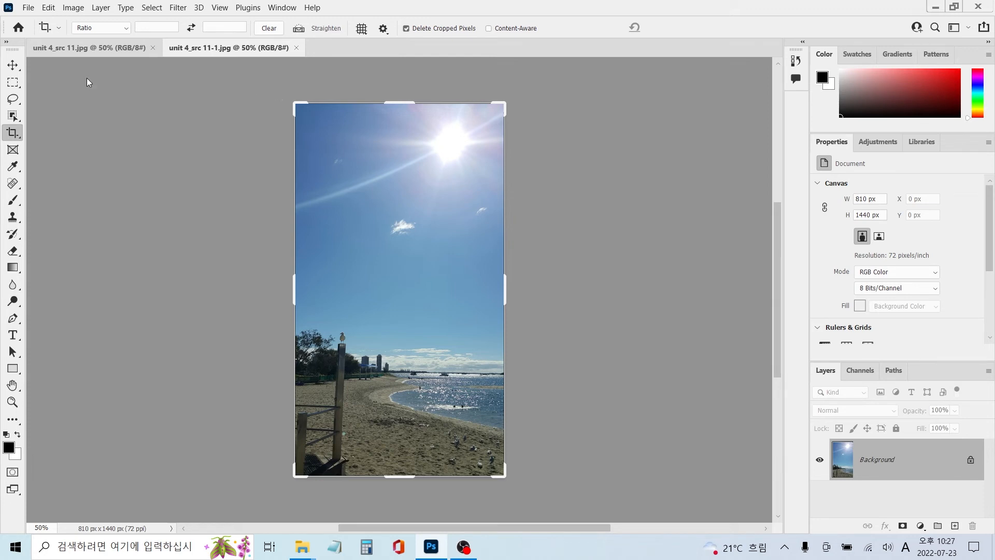
Choose the Move tool and arrange the two open images side by side with the 2-up Vertical layout.
click(12, 66)
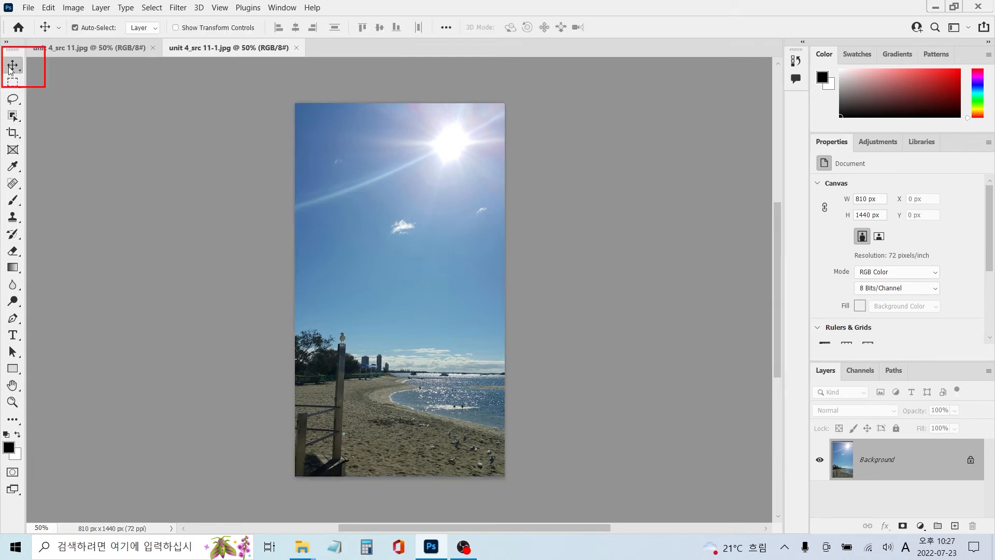
click(282, 8)
mouse_move(380, 19)
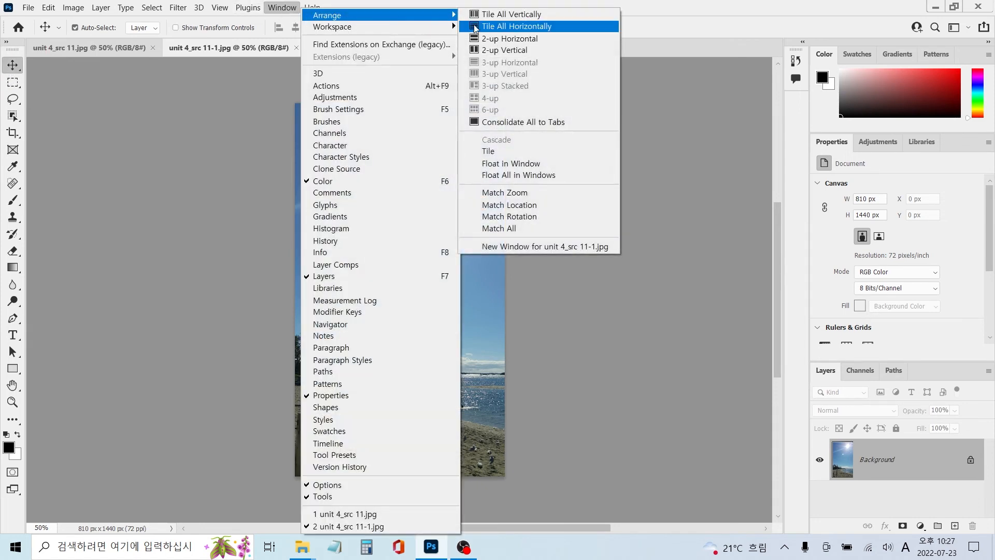
click(507, 51)
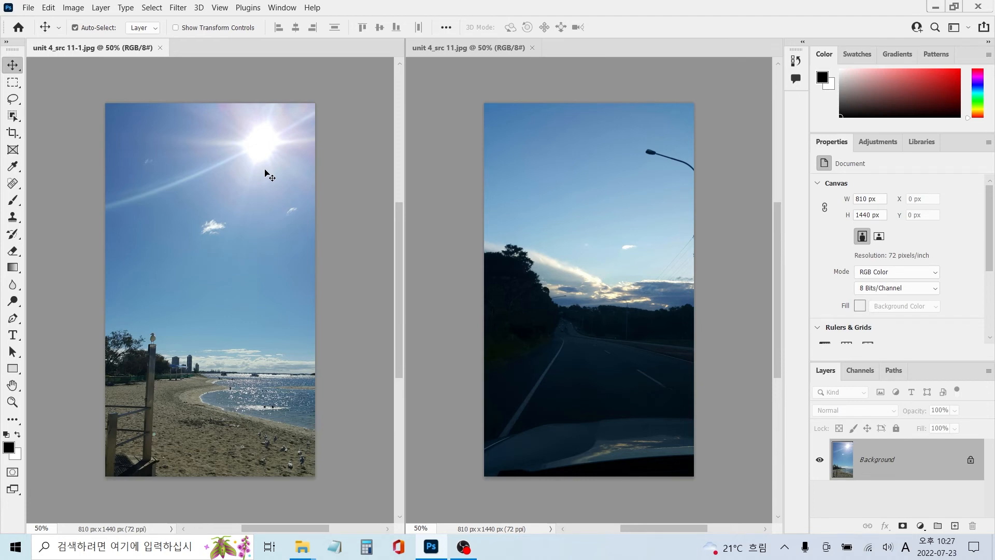
Copy the beach photo into the unit 4_src 11 document, aligned to its canvas, and consolidate all documents into one window.
drag(266, 173, 448, 176)
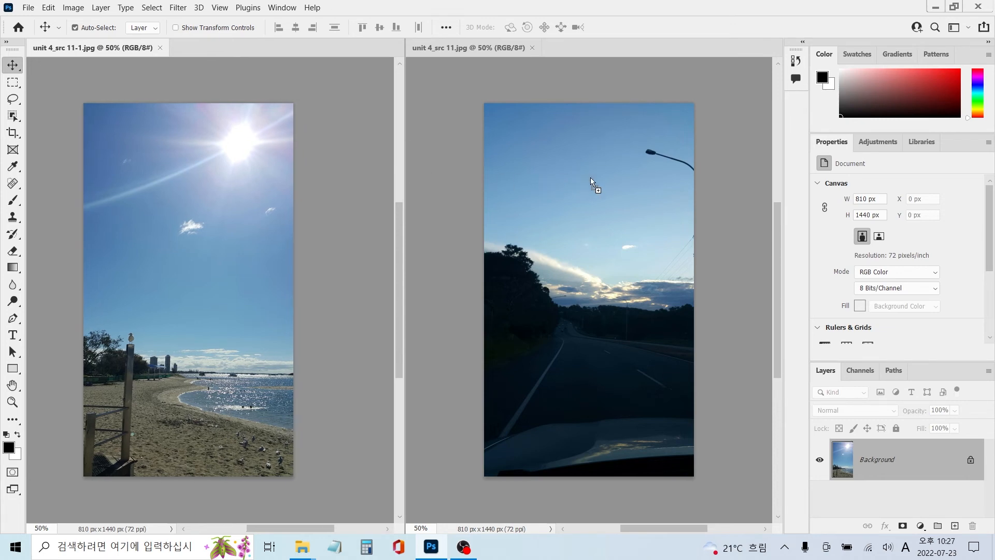
drag(590, 177, 589, 177)
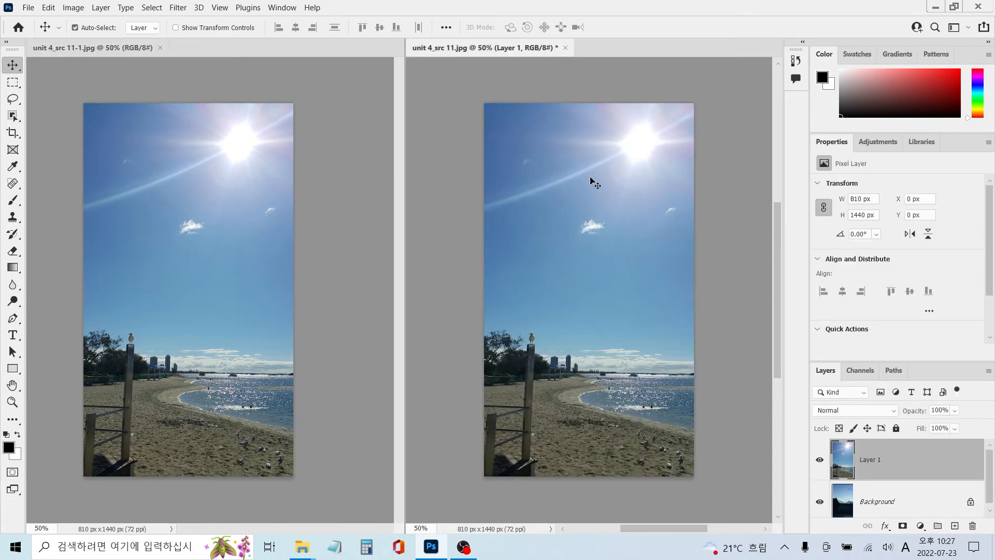
right_click(492, 51)
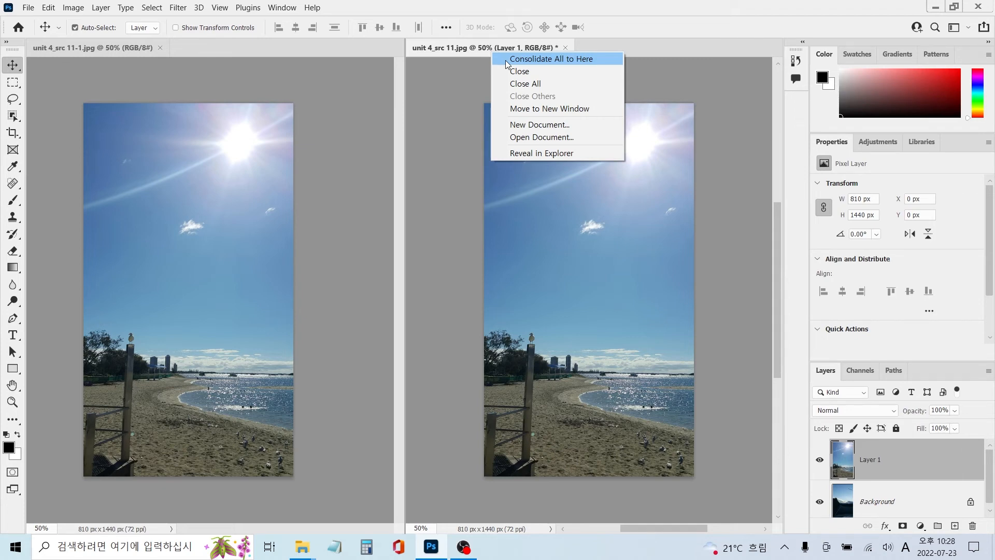
click(551, 59)
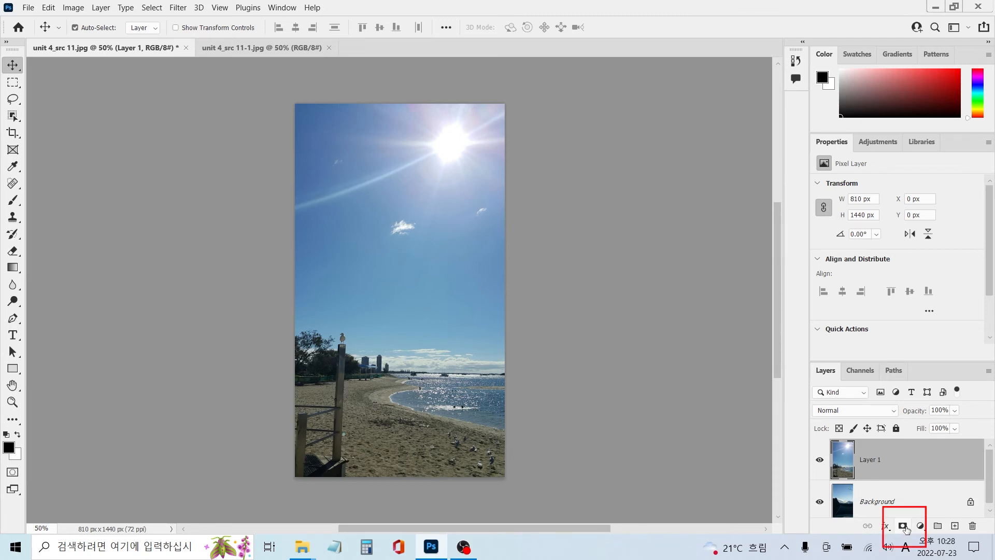
Add a layer mask to the beach photo's Layer 1 and paint on it in black with a 700 px Soft Round brush.
click(902, 525)
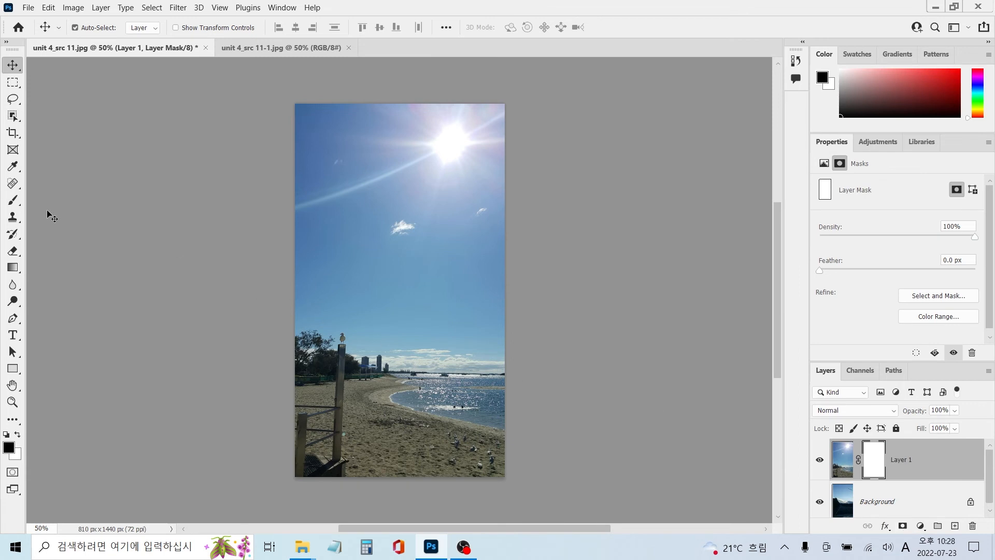
click(13, 200)
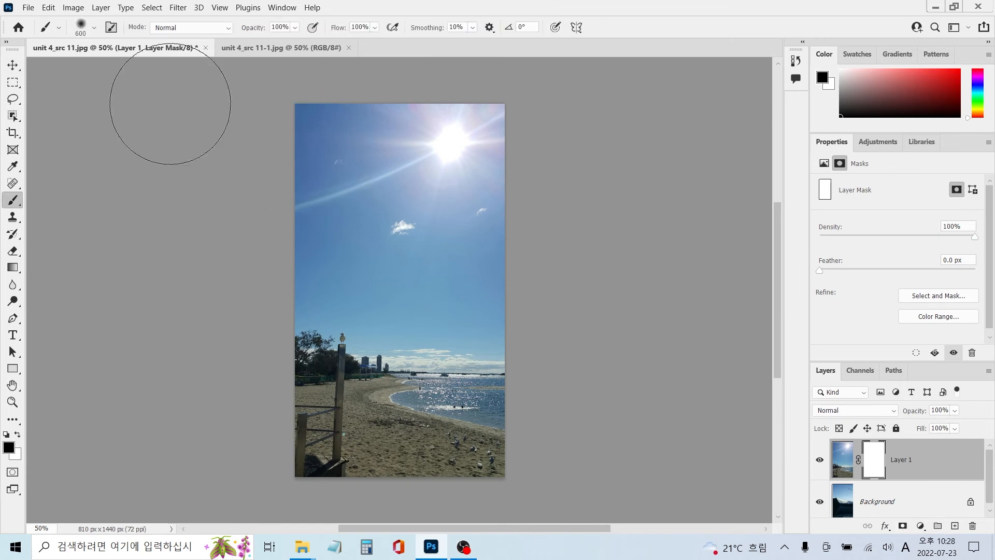
click(94, 28)
drag(146, 52, 121, 54)
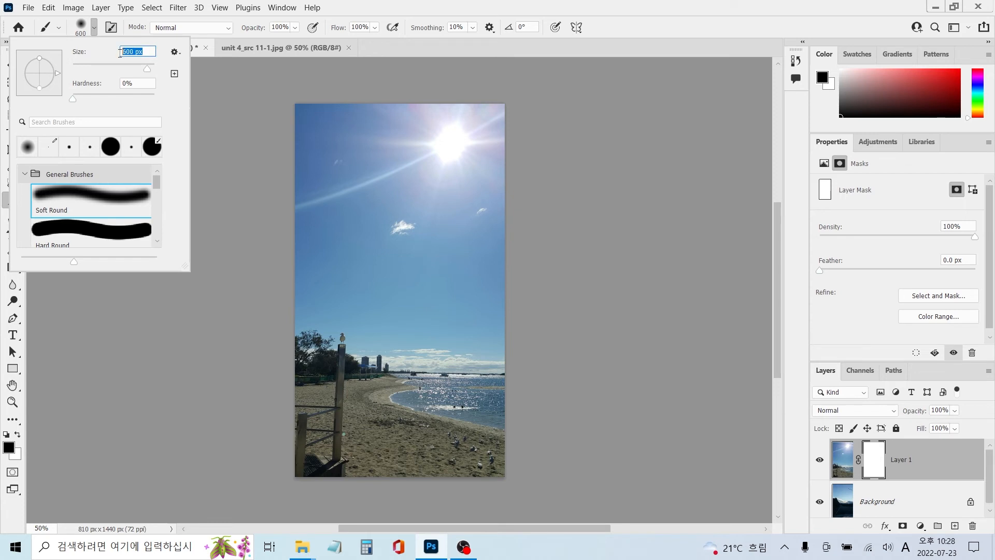
text(700)
key(Return)
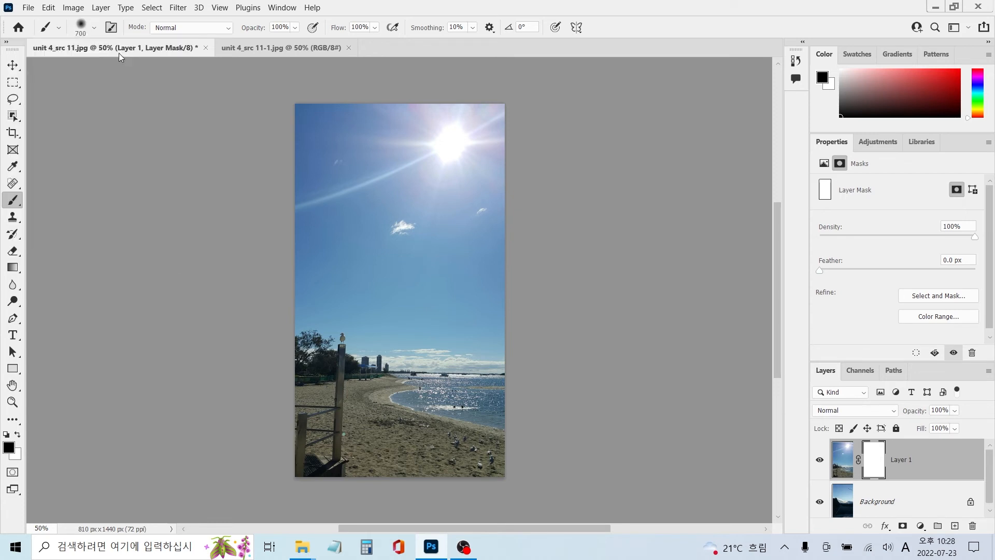
mouse_move(272, 264)
mouse_down()
mouse_move(351, 349)
mouse_move(507, 434)
mouse_move(509, 458)
mouse_move(353, 447)
mouse_move(262, 426)
mouse_move(249, 409)
mouse_move(360, 371)
mouse_move(442, 369)
mouse_move(488, 353)
mouse_move(438, 358)
mouse_move(303, 298)
mouse_move(200, 301)
mouse_up()
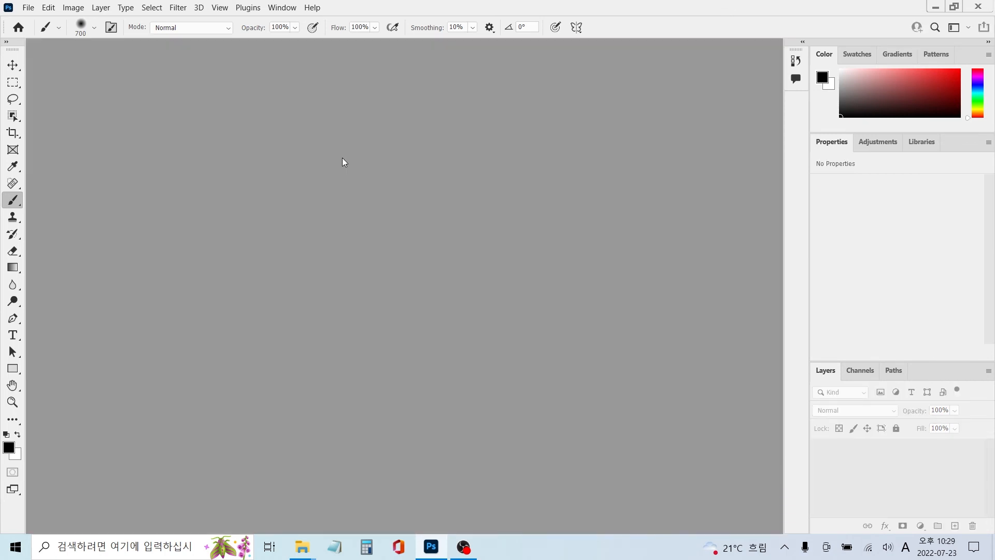
Open the unit 4_src 12 image from the unit 4 folder.
key(ctrl+o)
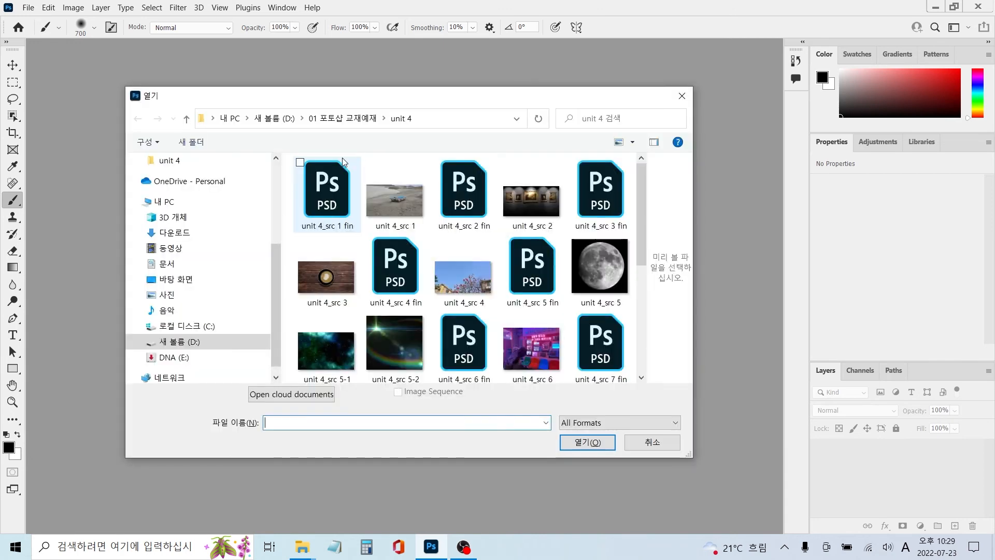
scroll(643, 225, down, 5)
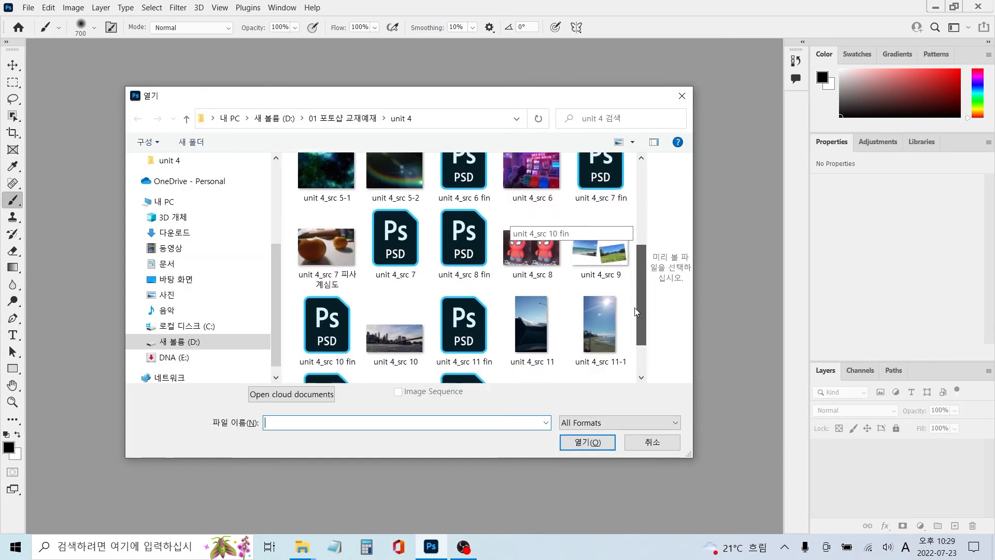
click(372, 348)
click(586, 442)
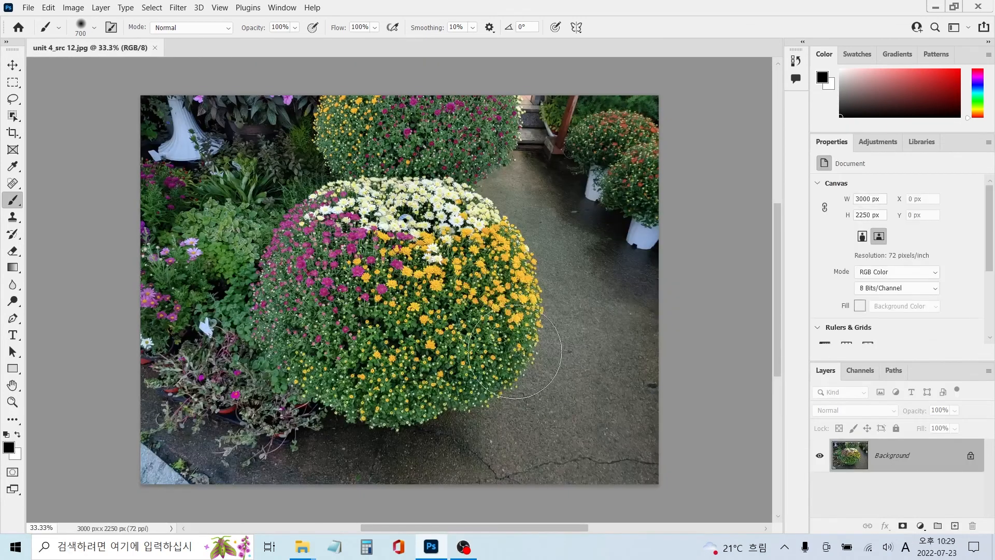
Choose the Custom Shape Tool and pick the solid five-petal flower from the Flowers shape group.
click(13, 368)
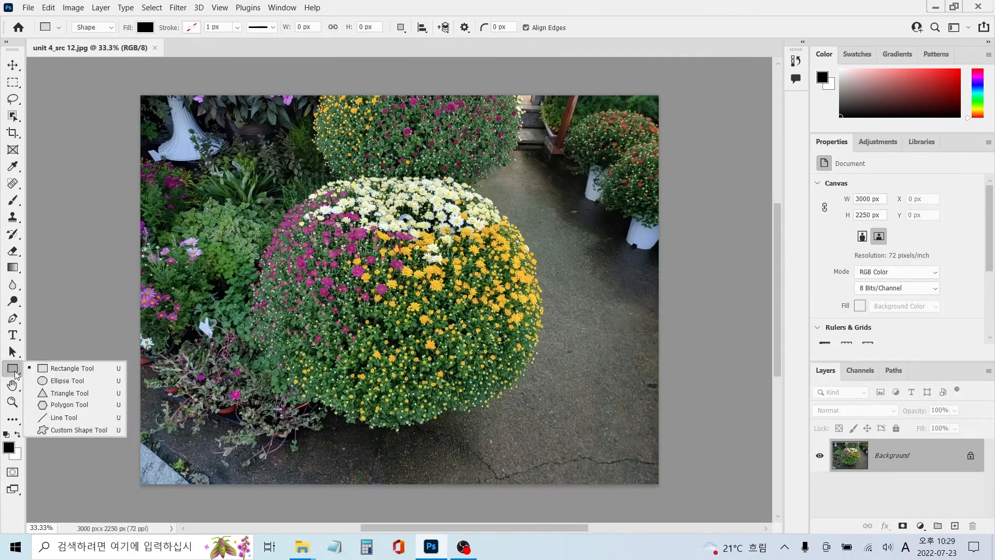
click(68, 428)
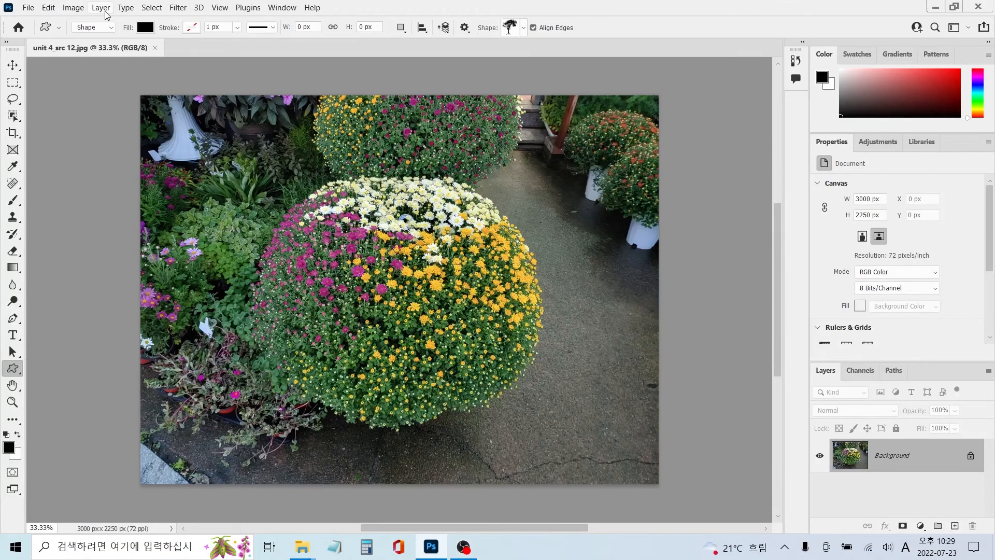
click(524, 27)
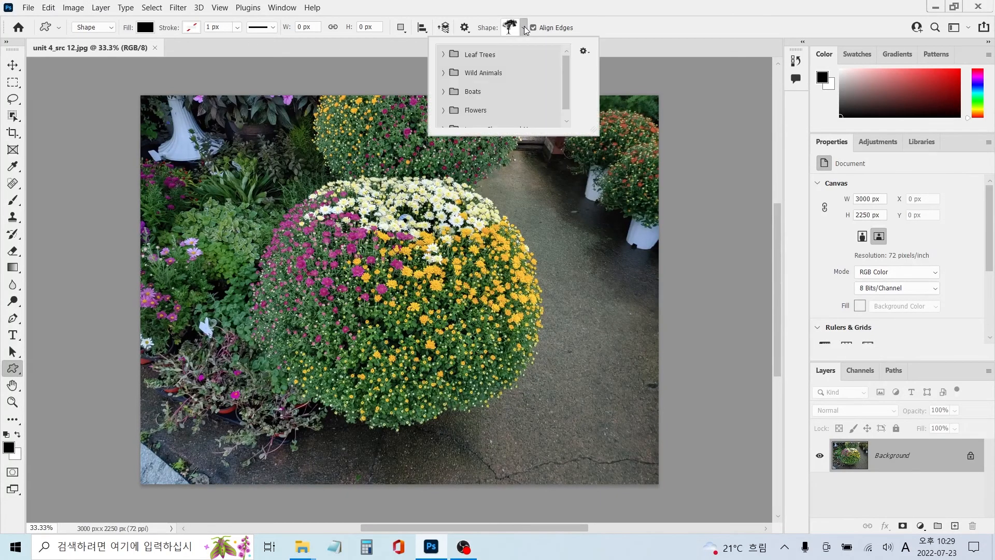
drag(596, 133, 671, 185)
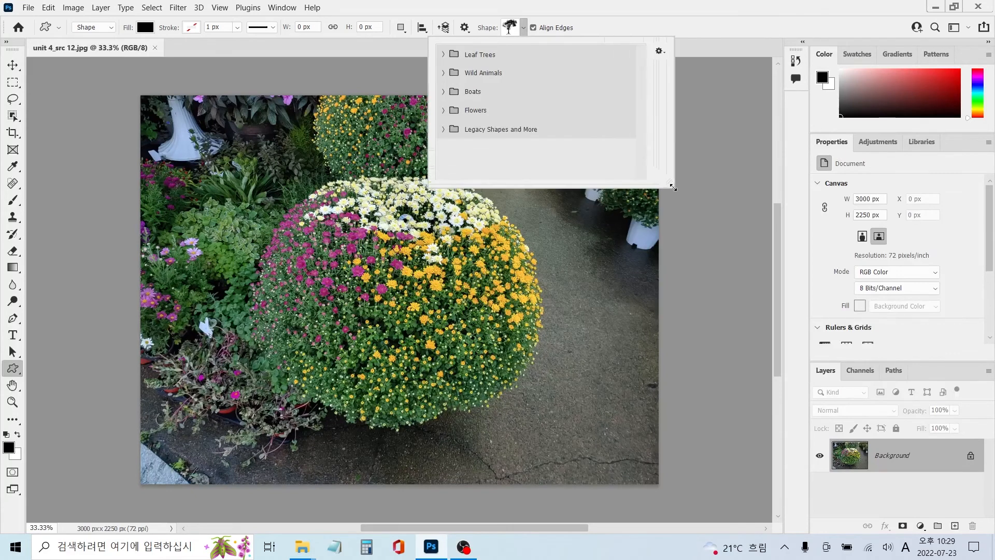
click(443, 110)
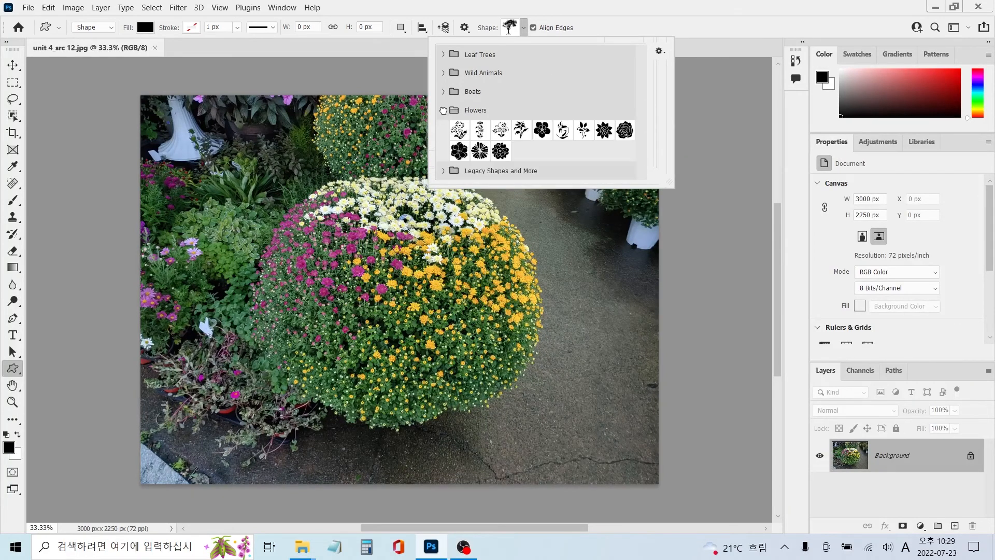
click(542, 130)
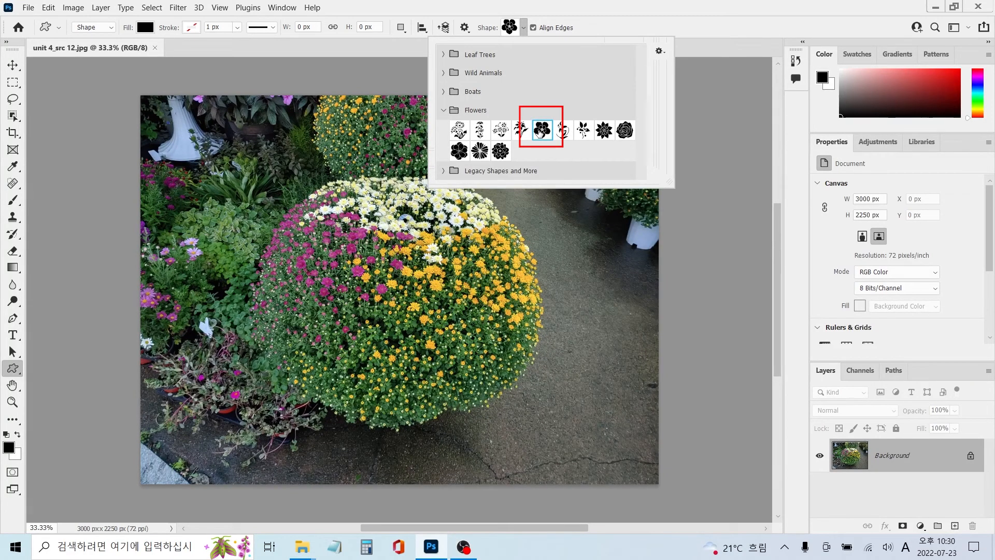
double_click(542, 131)
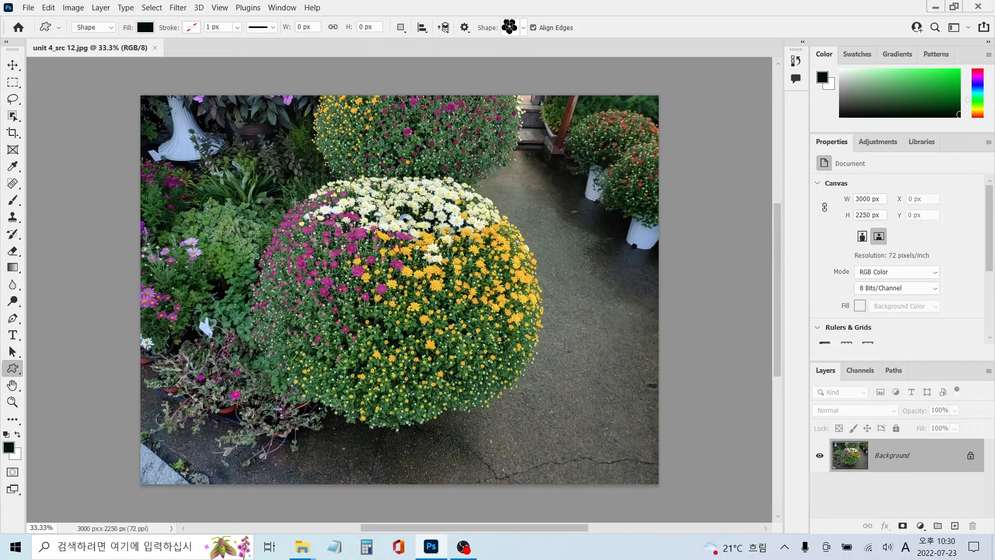
Draw the flower shape about 1675 x 1575 px and place it over the large round chrysanthemum bush.
drag(305, 202, 537, 471)
key(v)
drag(526, 352, 494, 323)
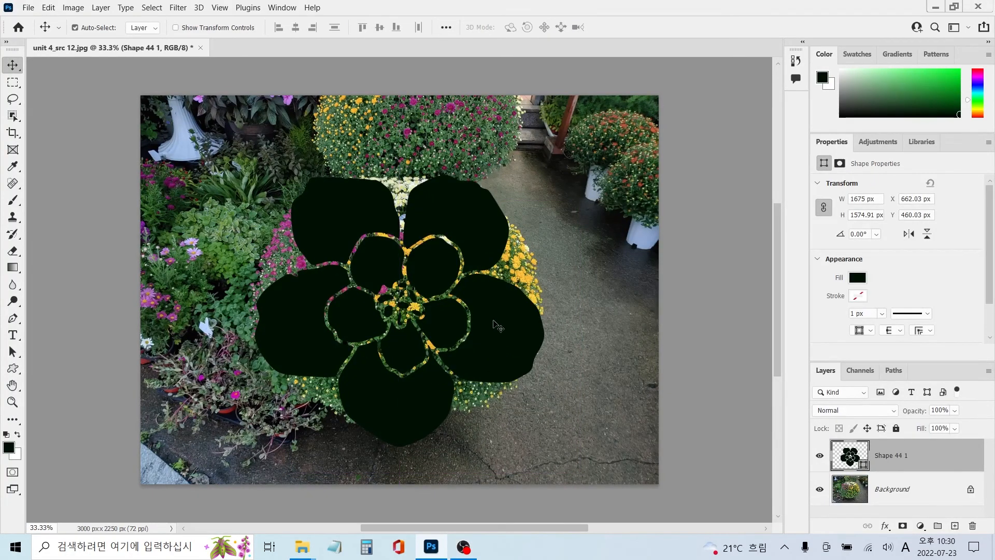
Unlock the Background photo, place it above the flower shape layer, and clip it to the shape with a clipping mask.
click(950, 493)
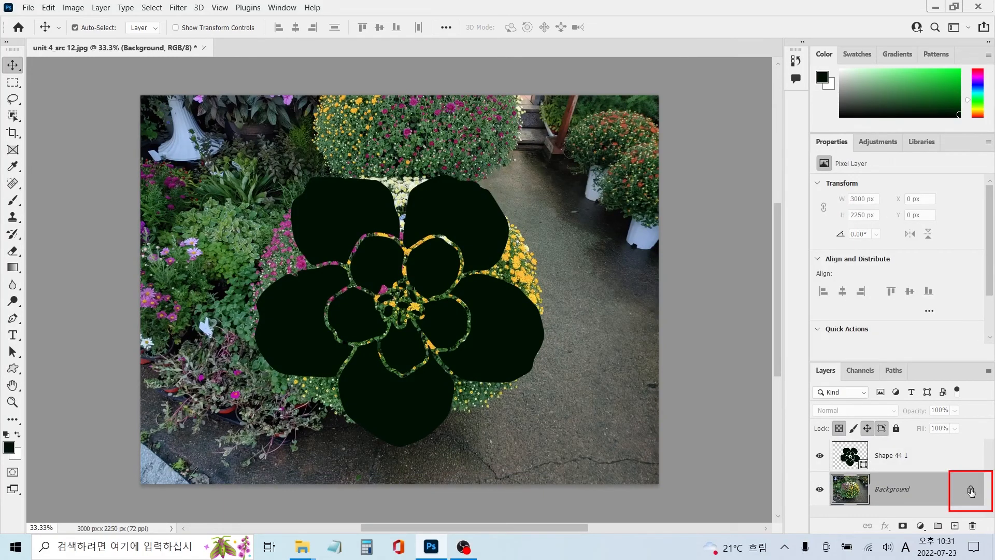
click(971, 491)
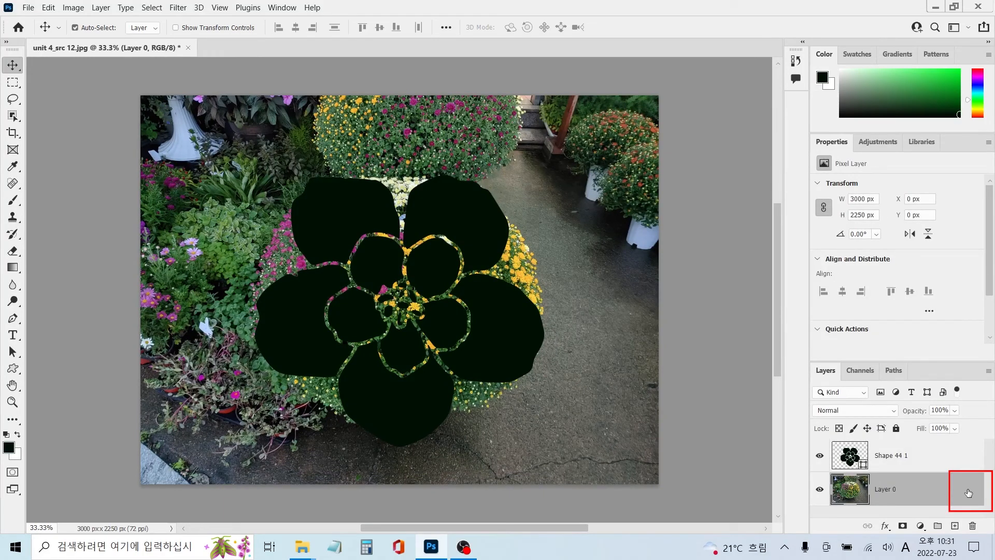
drag(931, 492, 928, 448)
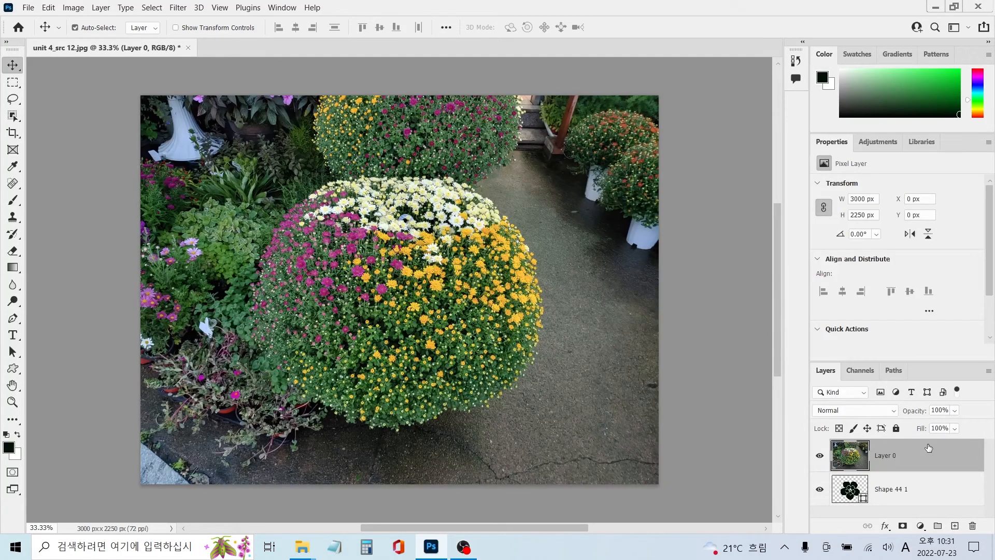
click(101, 8)
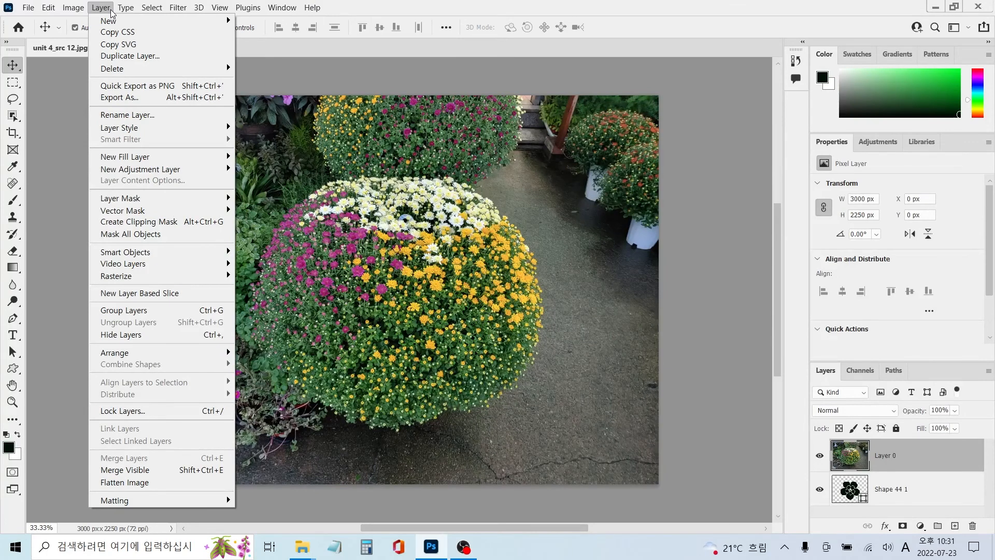
click(140, 222)
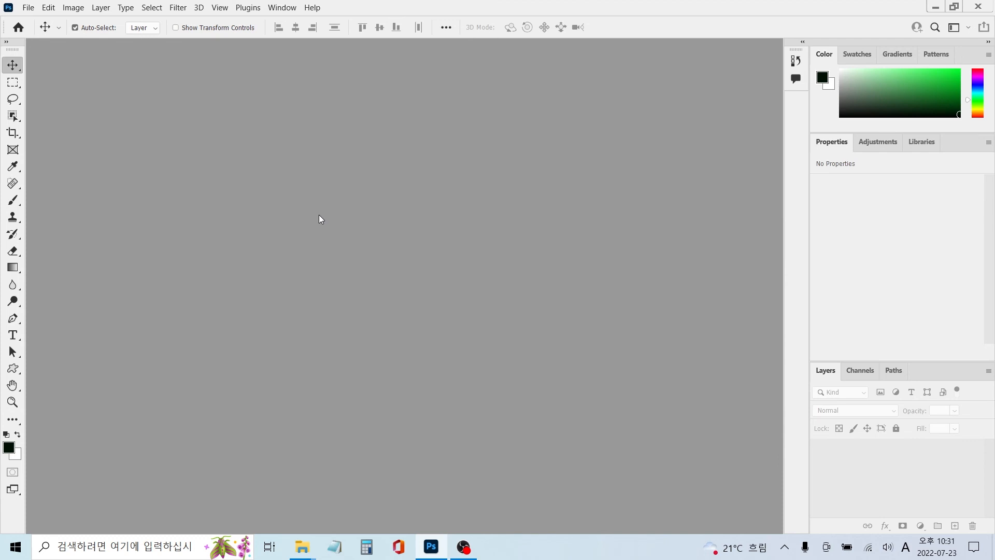
Open the unit 4_src 13 and unit 4_src 13-1 images together.
double_click(318, 215)
click(545, 358)
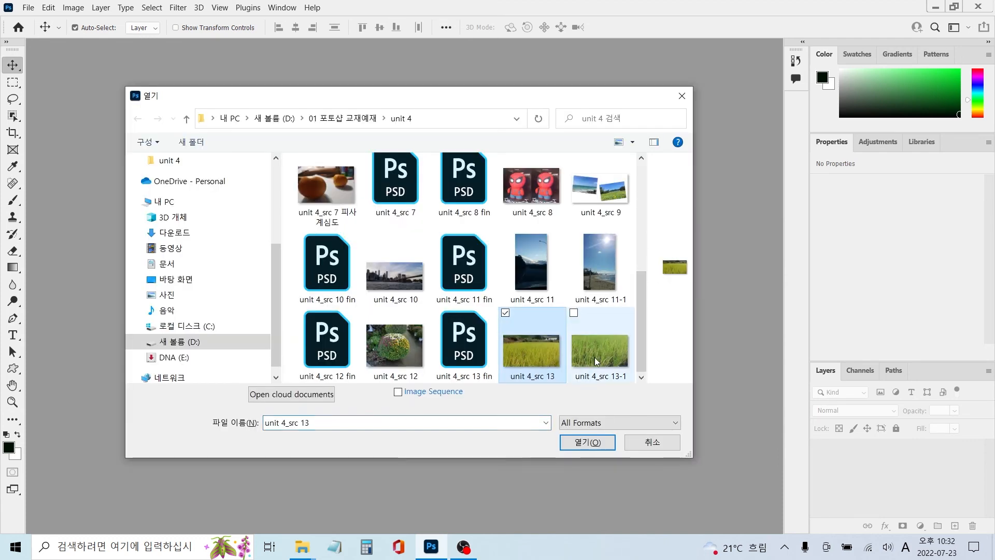
ctrl+click(601, 356)
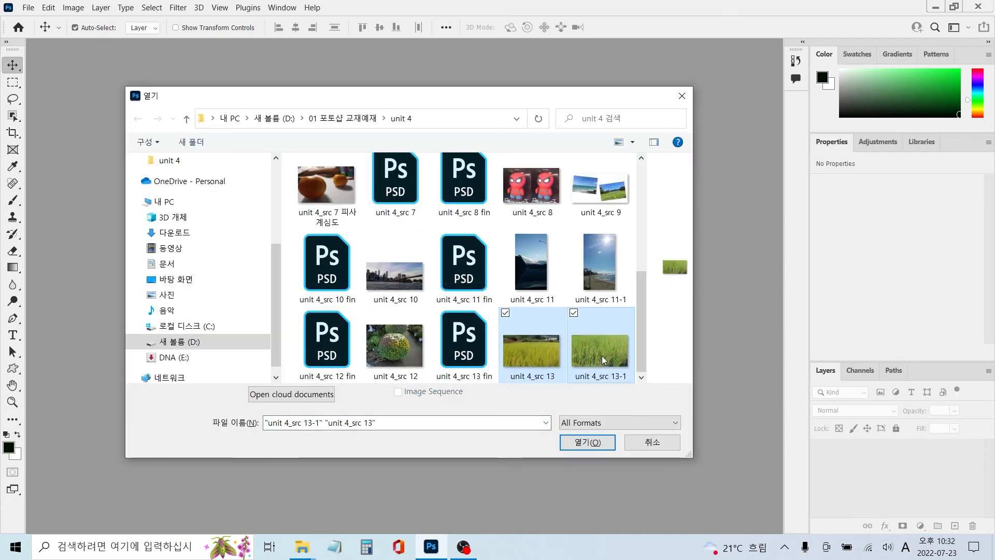
click(587, 441)
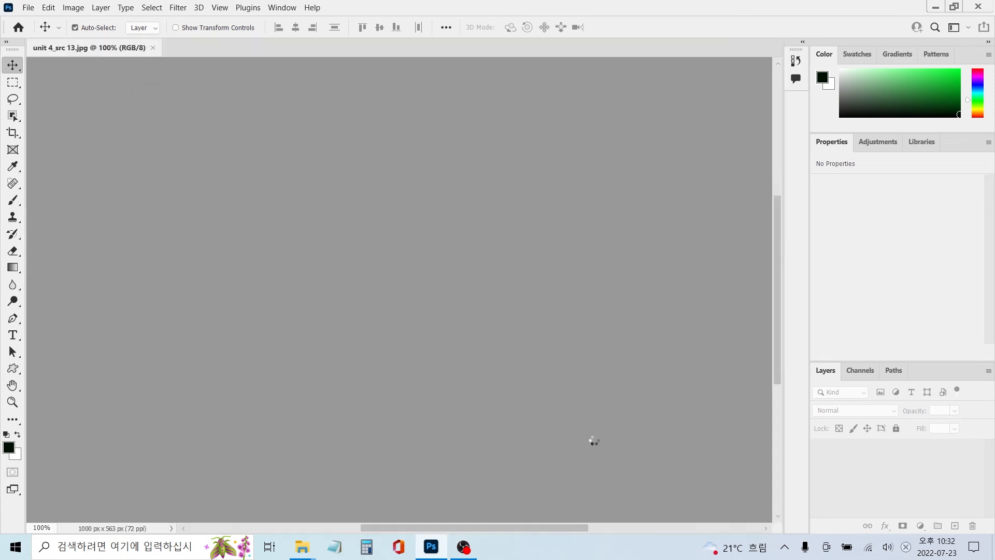
Tile the two rice field images vertically, choose the Brush tool, and widen the unit 4_src 13 window to fit its whole picture.
click(289, 11)
mouse_move(340, 15)
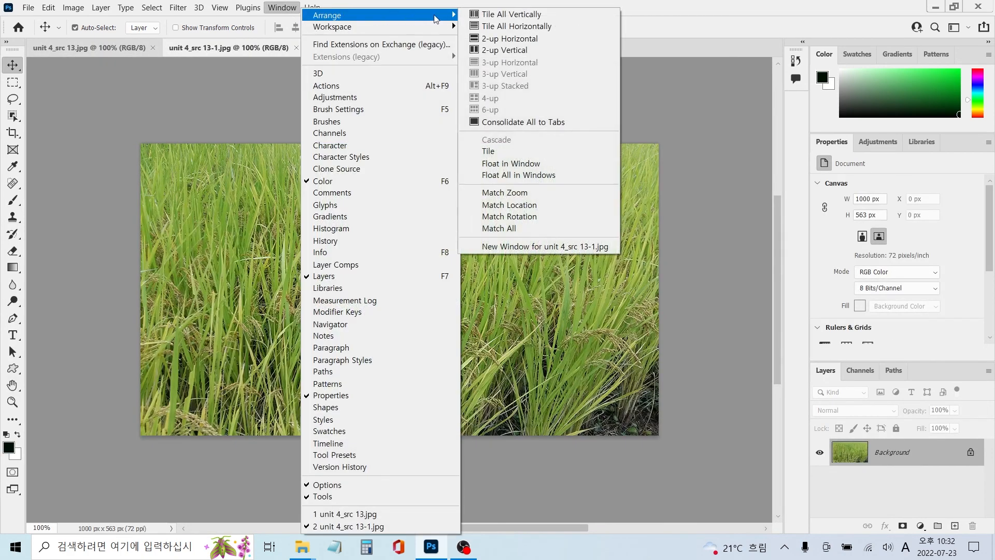
click(497, 16)
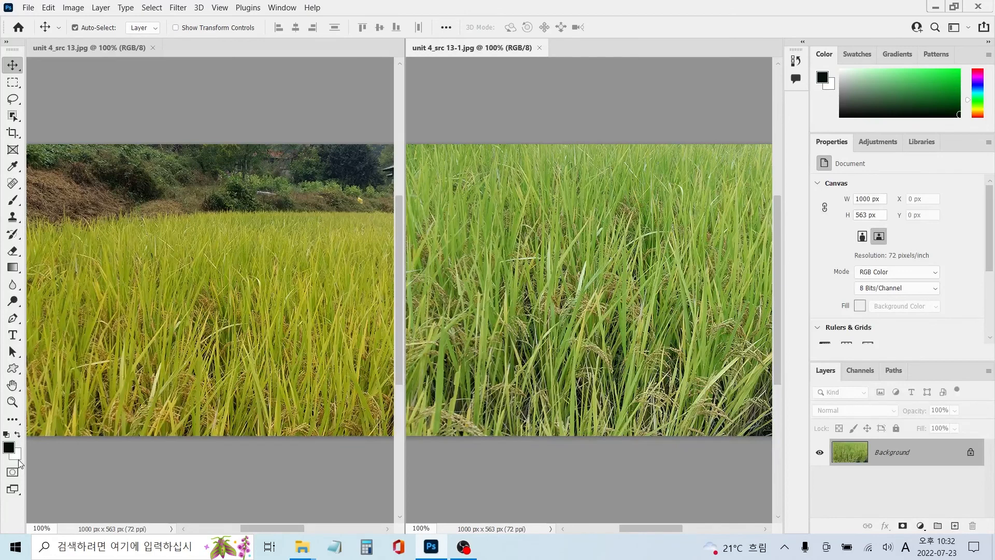
key(b)
click(204, 116)
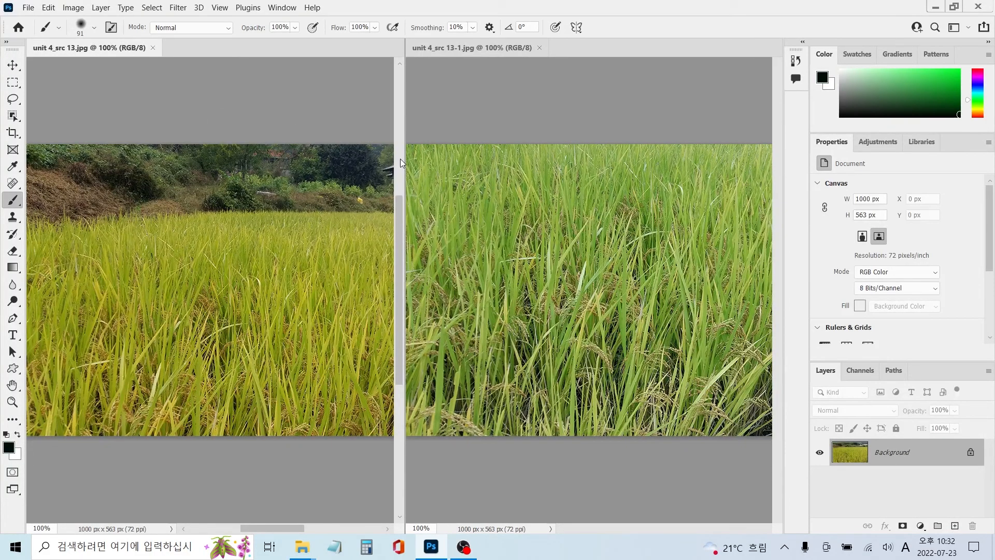
drag(404, 157, 583, 158)
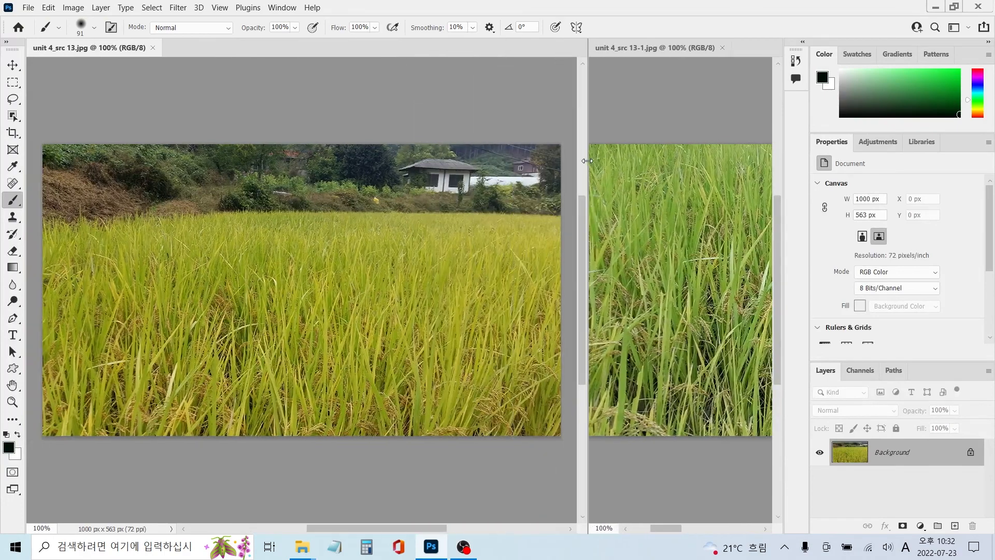
In Quick Mask mode, paint over the hillside and house above the rice field in unit 4_src 13 with a 100 px brush.
click(93, 28)
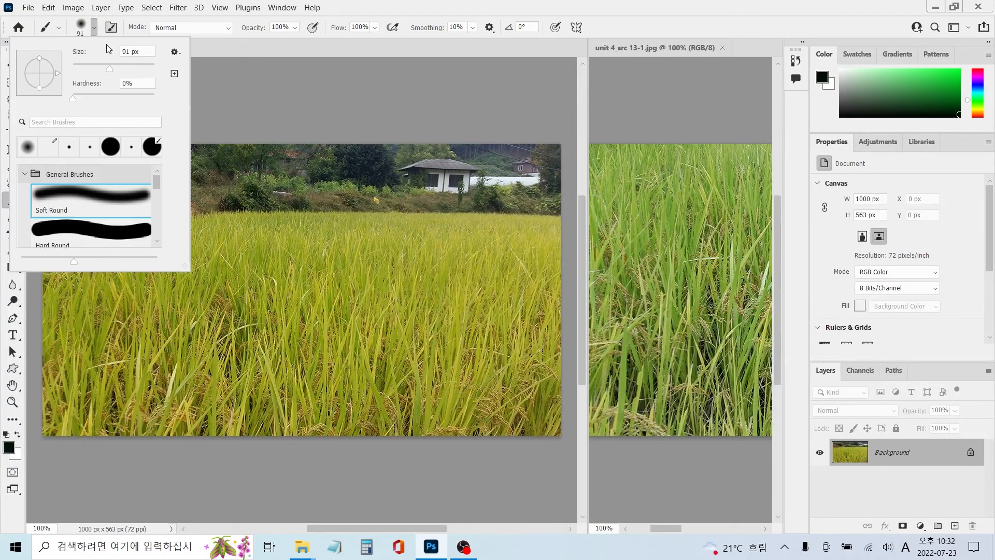
click(121, 53)
text(100)
key(Return)
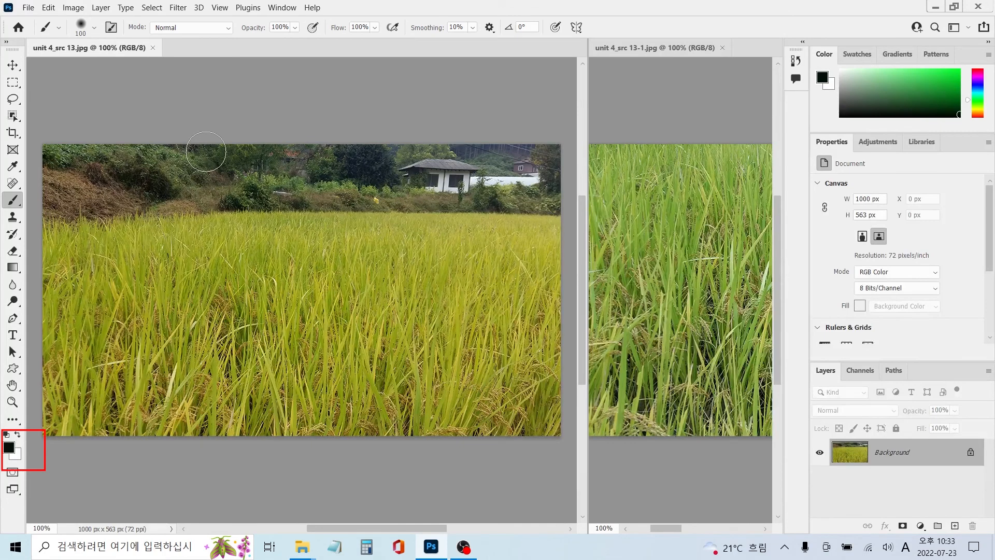
click(12, 473)
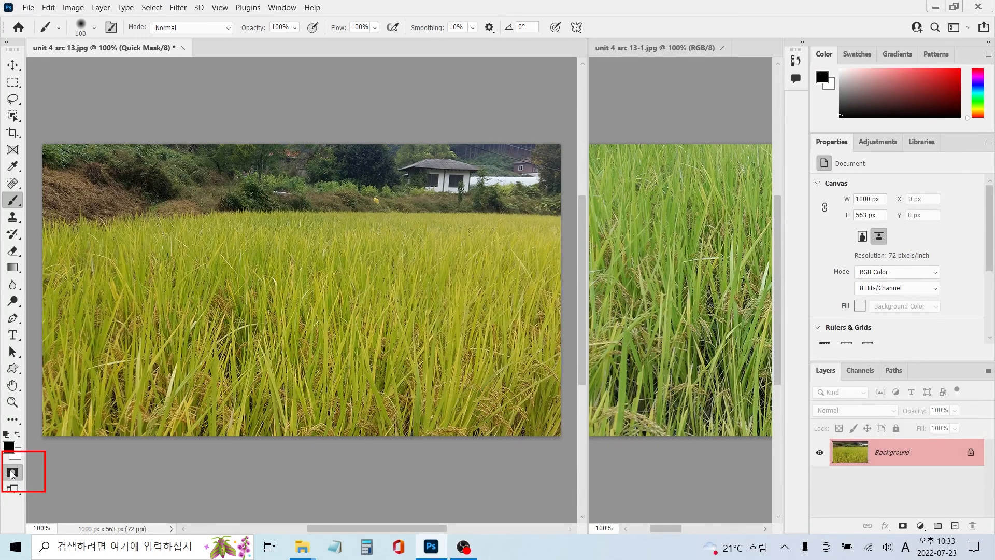
mouse_move(60, 154)
mouse_down()
mouse_move(551, 154)
mouse_move(555, 192)
mouse_move(52, 187)
mouse_up()
mouse_move(546, 196)
mouse_down()
mouse_move(290, 204)
mouse_move(86, 192)
mouse_up()
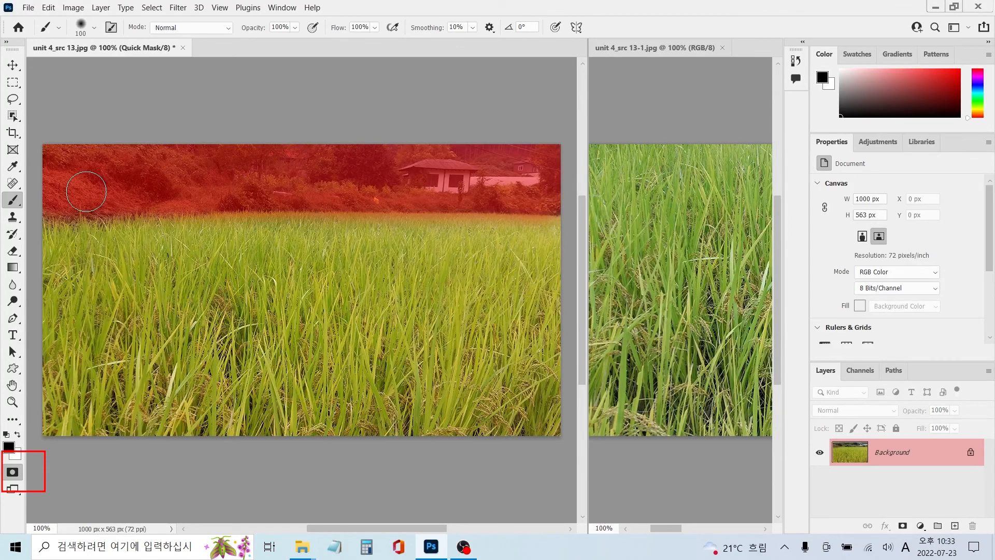
Paint a stray quick mask stroke down into the rice field and erase it with white.
drag(162, 187, 311, 290)
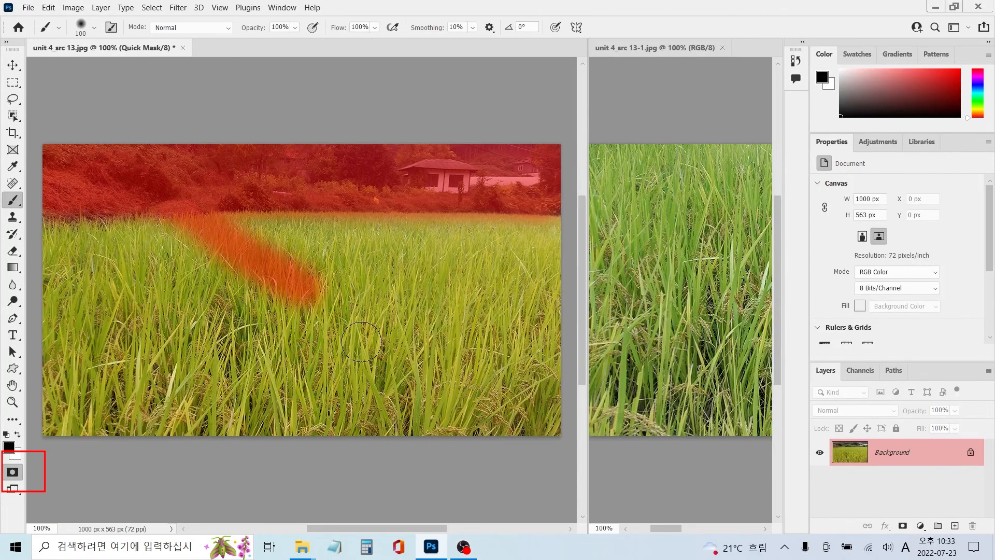
key(x)
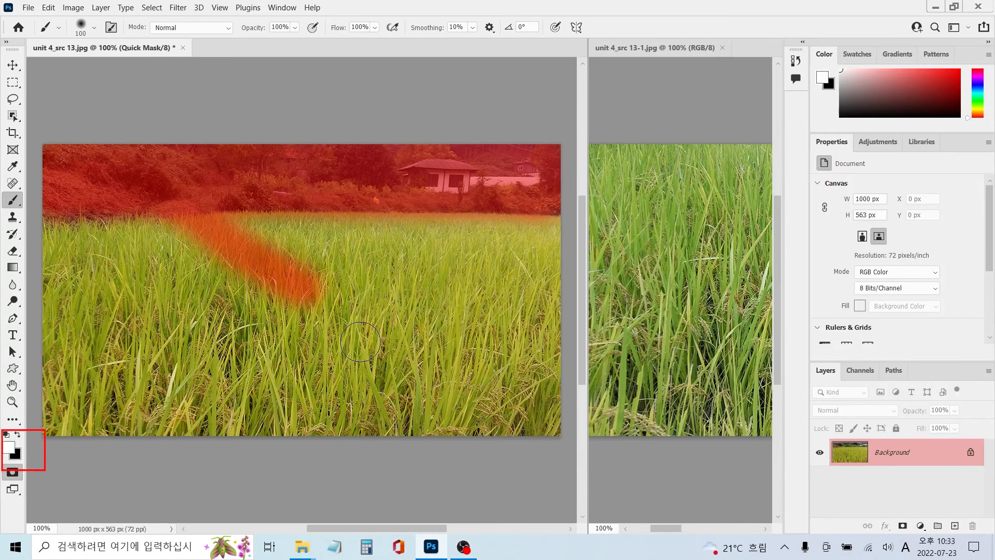
mouse_move(322, 295)
mouse_down()
mouse_move(263, 293)
mouse_move(305, 270)
mouse_move(259, 244)
mouse_move(207, 243)
mouse_move(265, 239)
mouse_move(186, 236)
mouse_move(562, 236)
mouse_up()
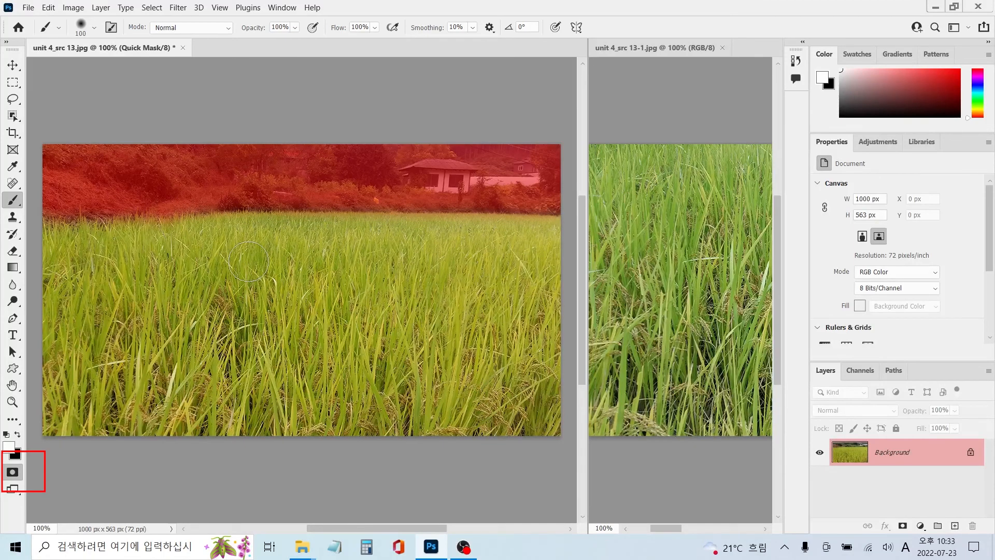
Exit Quick Mask mode and apply Match Color to the selected rice field using unit 4_src 13-1.jpg as the source, clearing the selection when done.
click(14, 478)
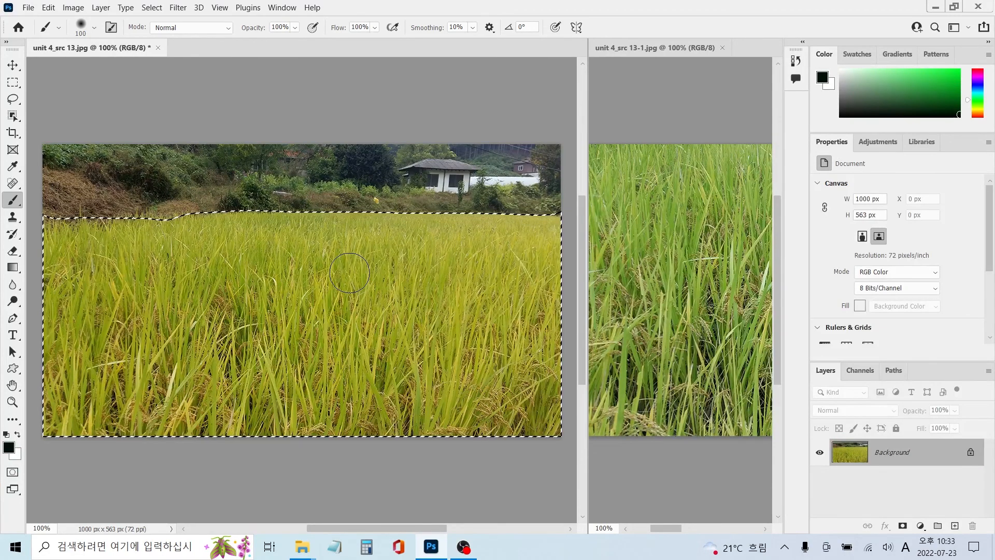
click(72, 8)
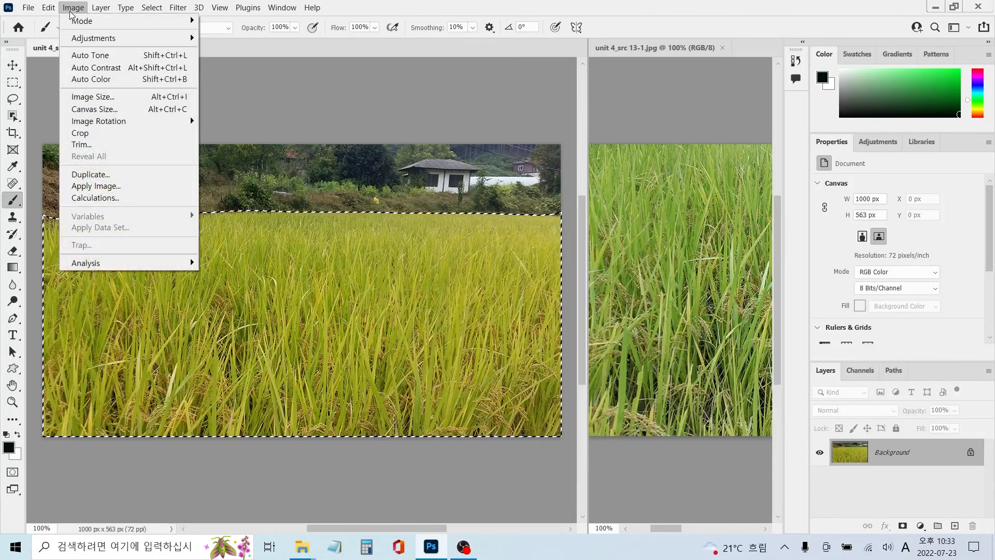
mouse_move(93, 38)
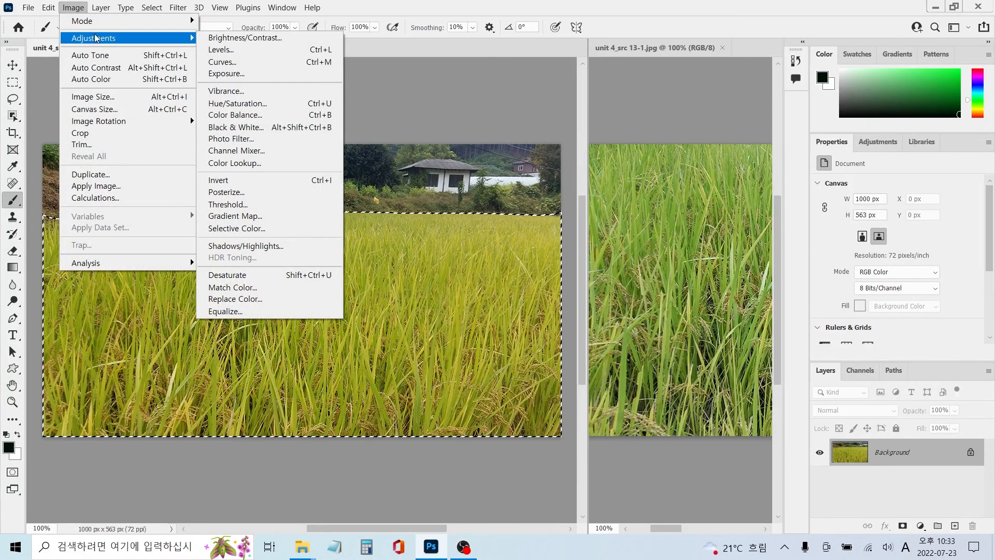
click(251, 285)
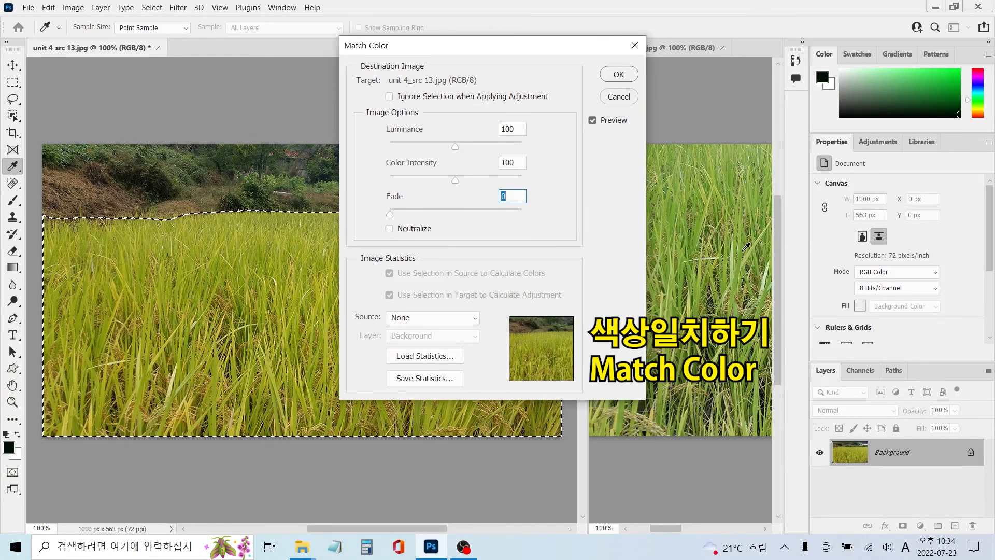
click(477, 322)
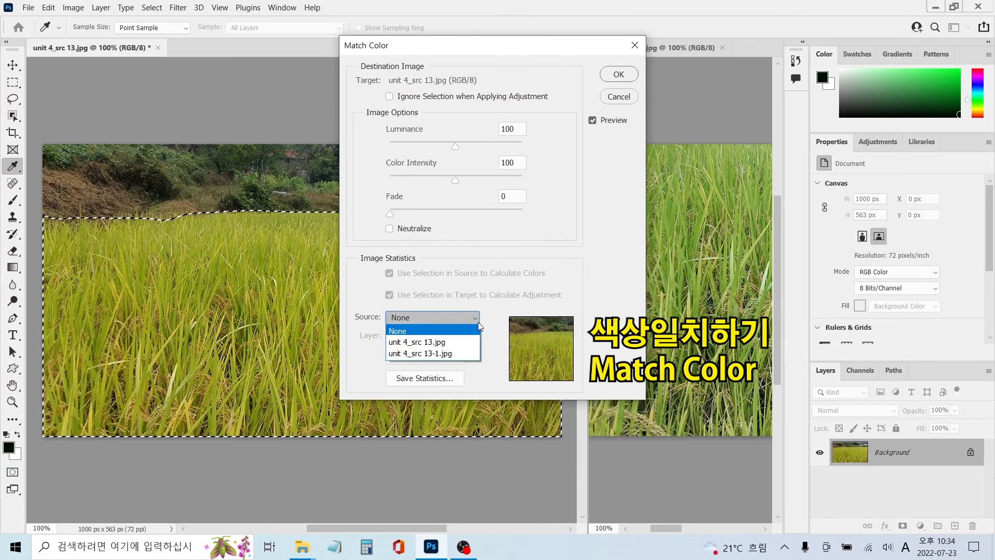
click(461, 355)
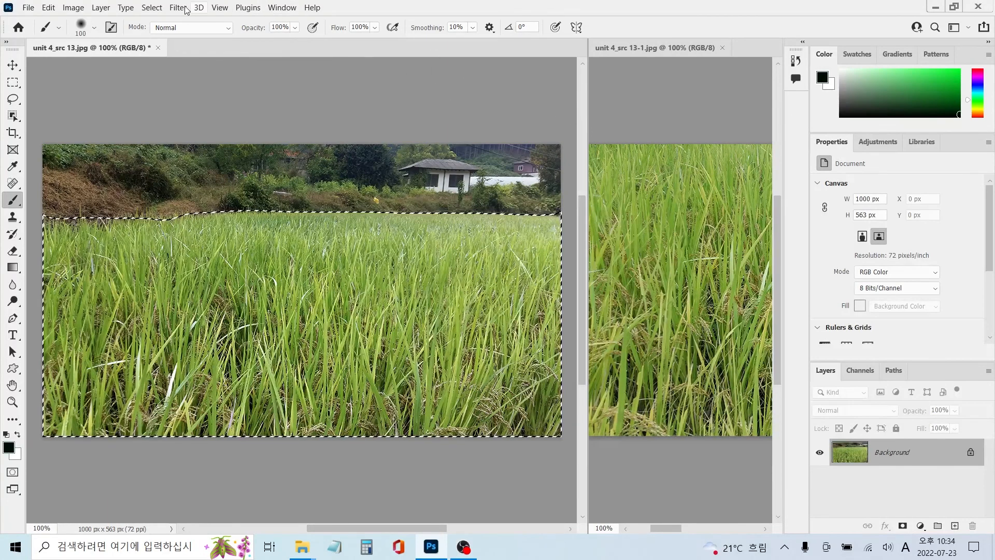
click(163, 10)
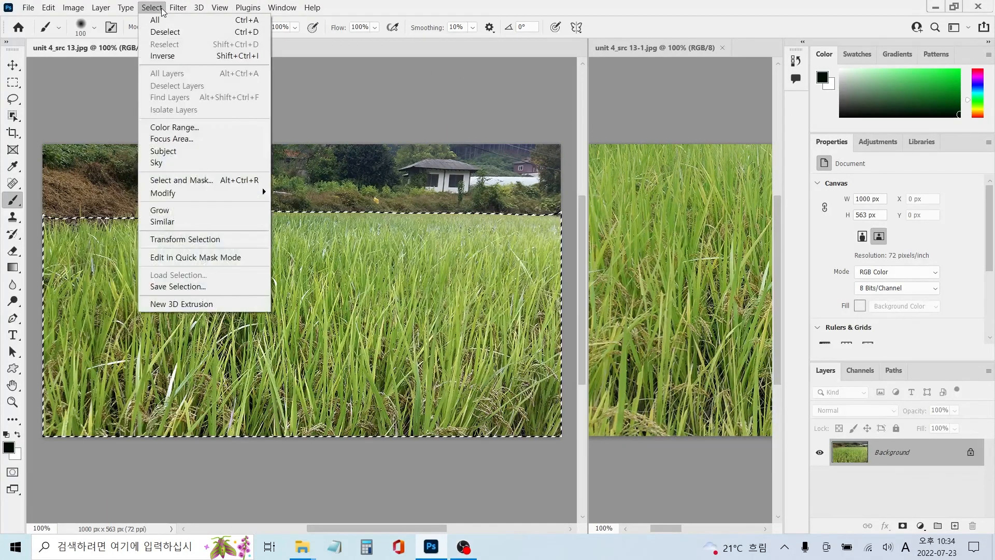
click(171, 32)
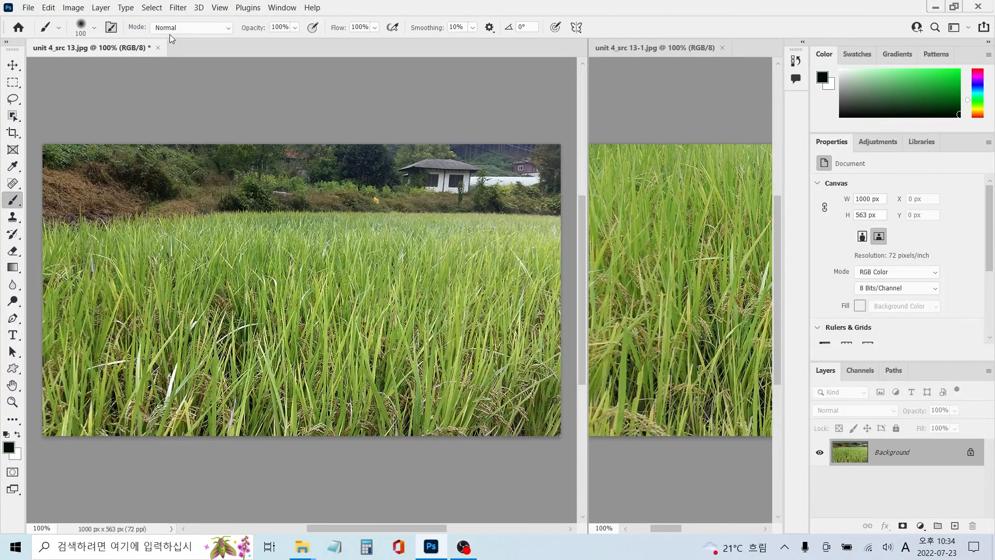